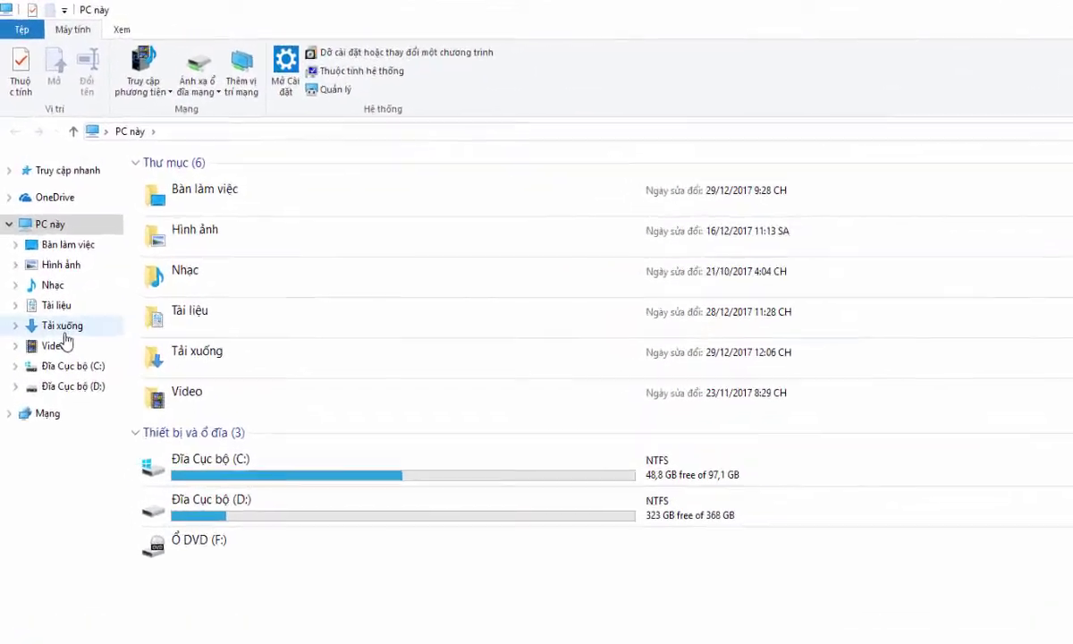
Play the Different Heaven - Nekozilla (LFZ Remix) video from the MUSIC folder under Downloads\Video twice, closing the player each time
left_click(64, 331)
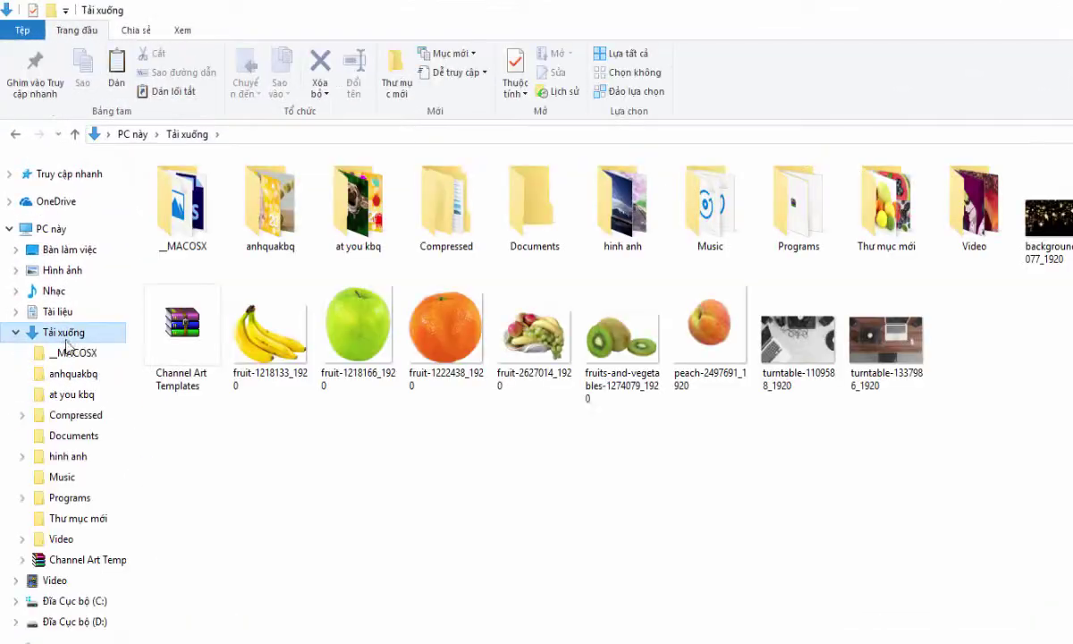
double_click(958, 235)
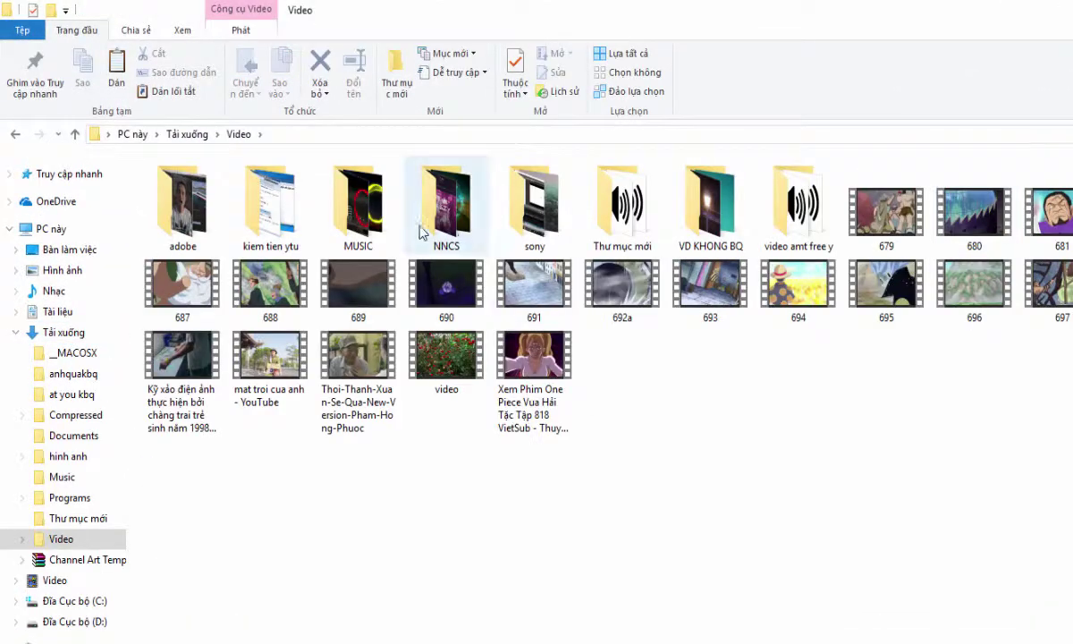
double_click(371, 209)
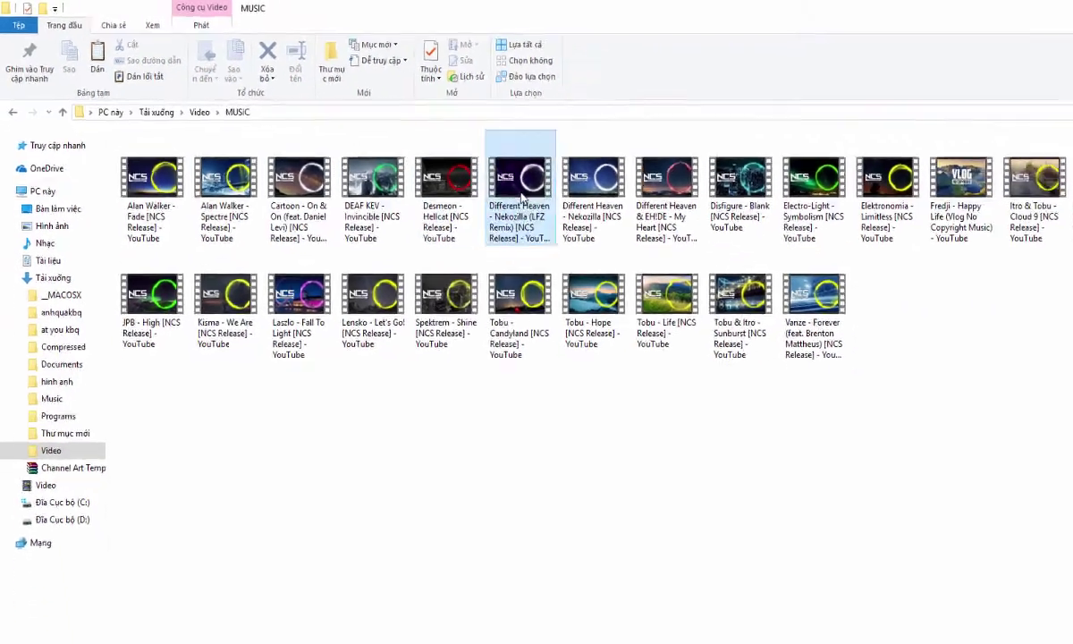
double_click(620, 266)
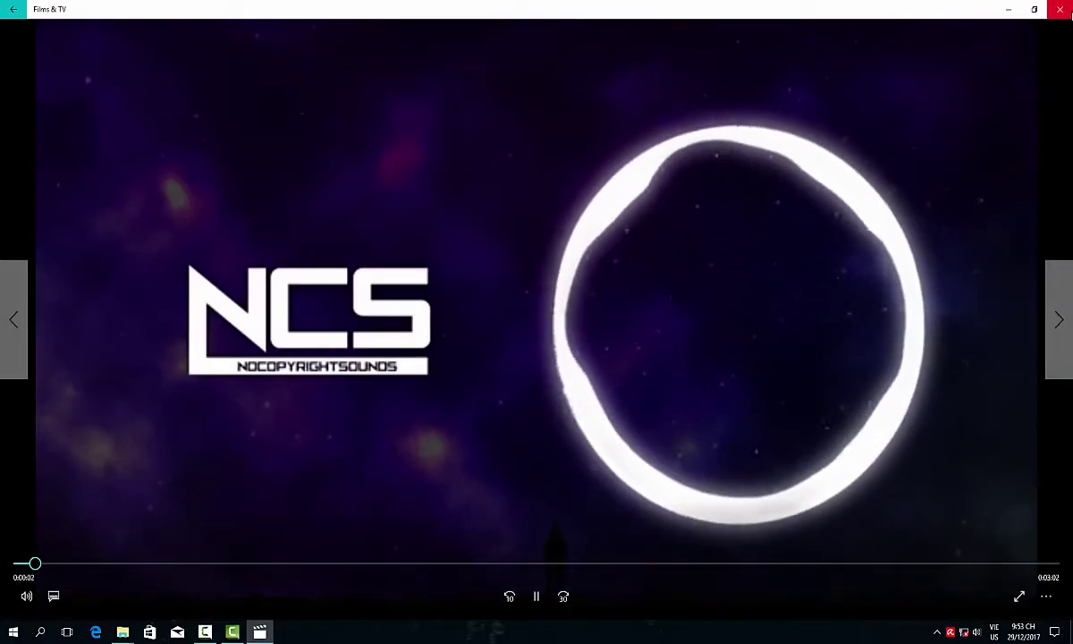
left_click(1062, 9)
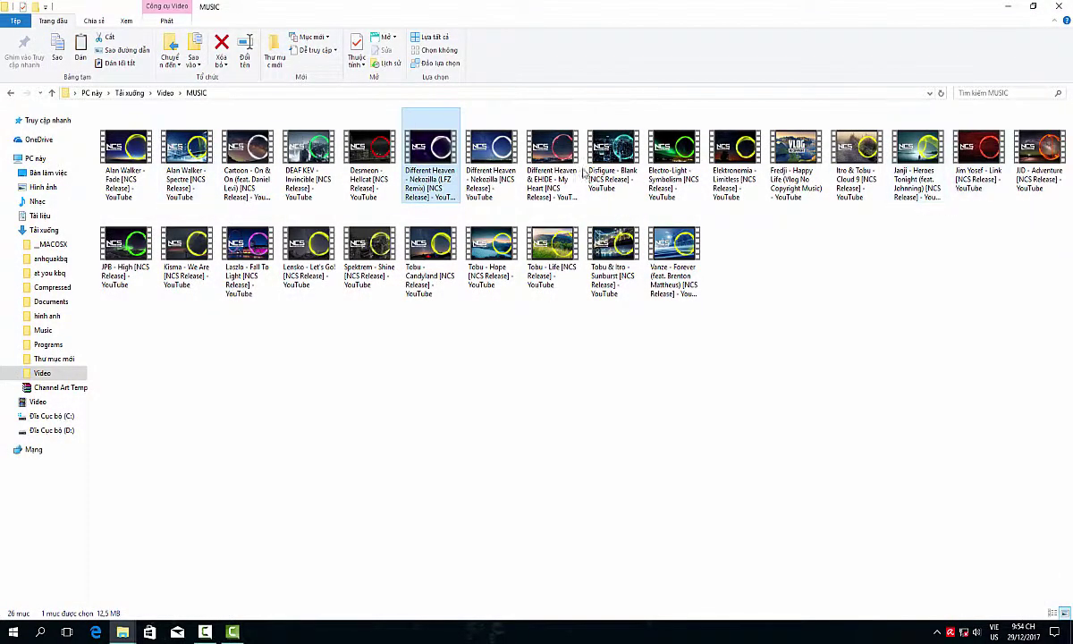
double_click(410, 154)
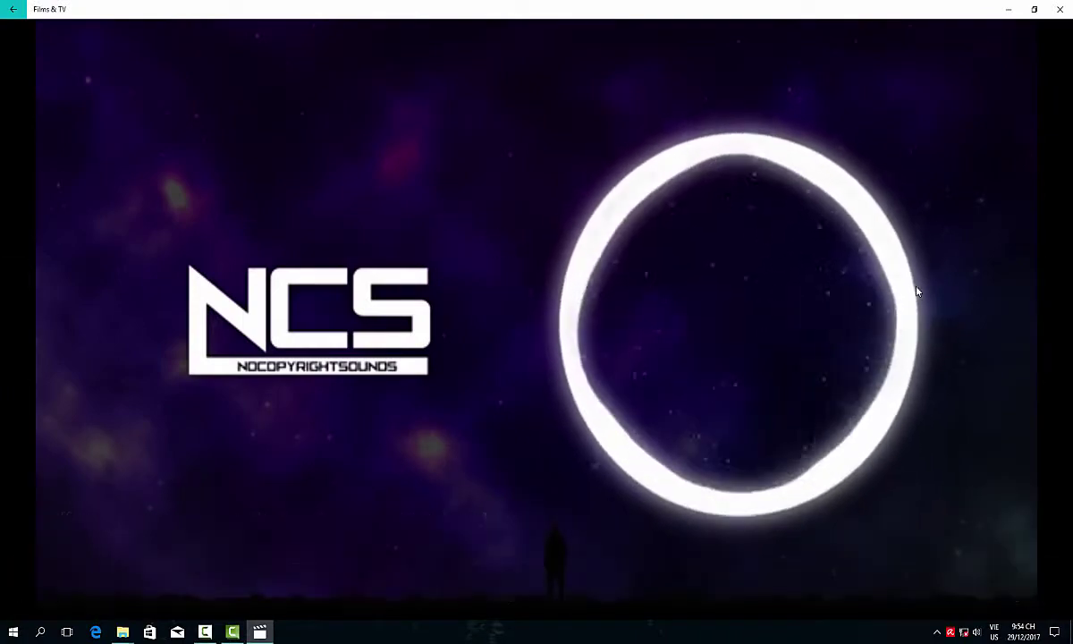
left_click(1060, 9)
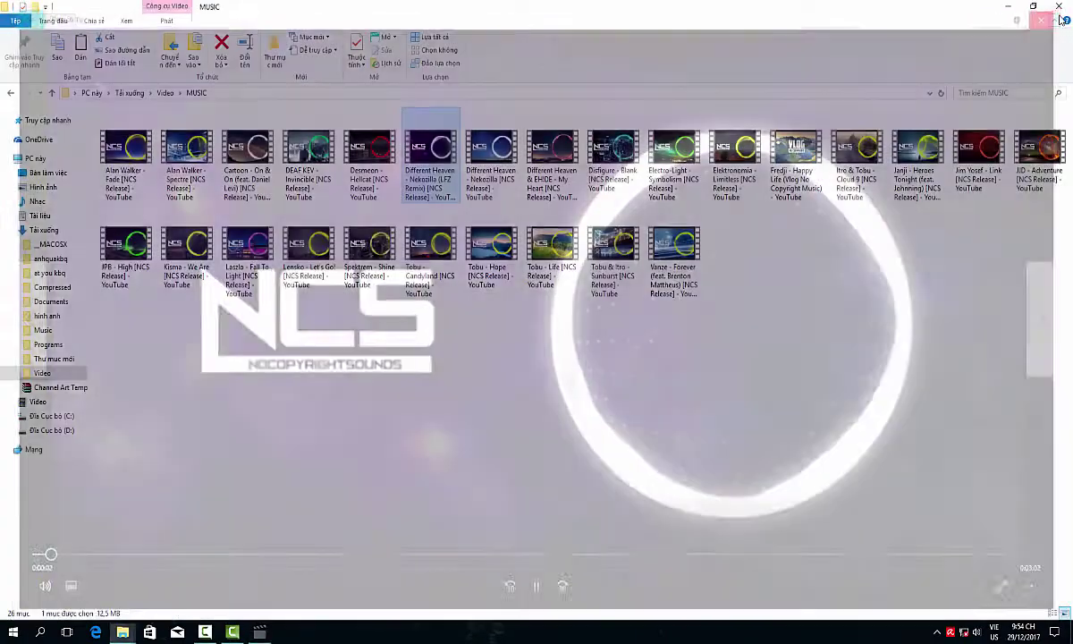
left_click(1008, 6)
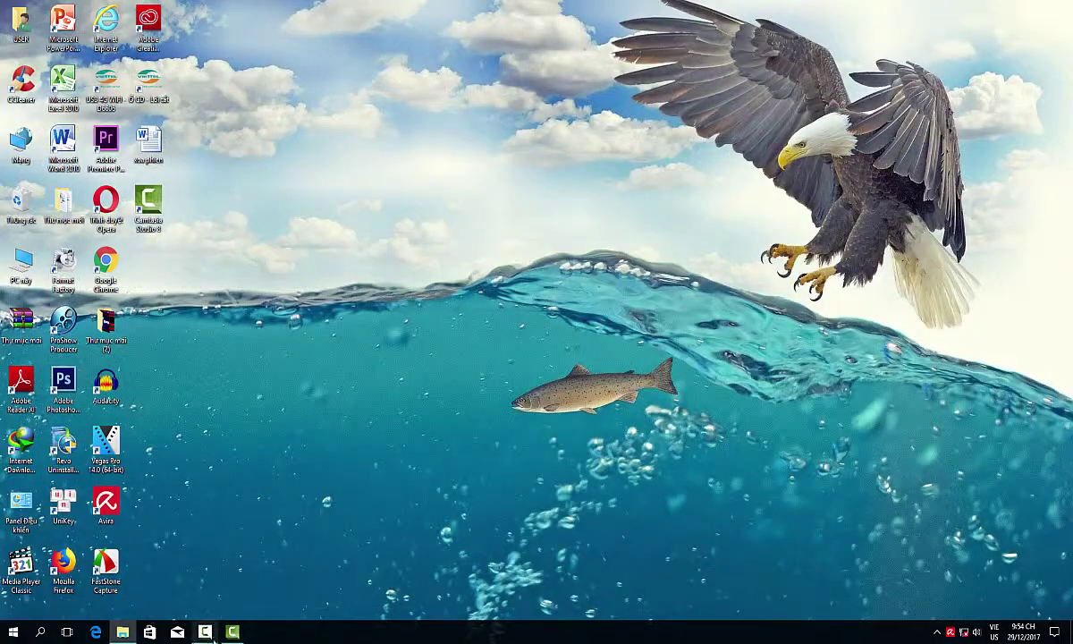
Switch to Camtasia Studio and look for importable media in the MUSIC folder under Downloads\Video, then cancel the import
left_click(229, 634)
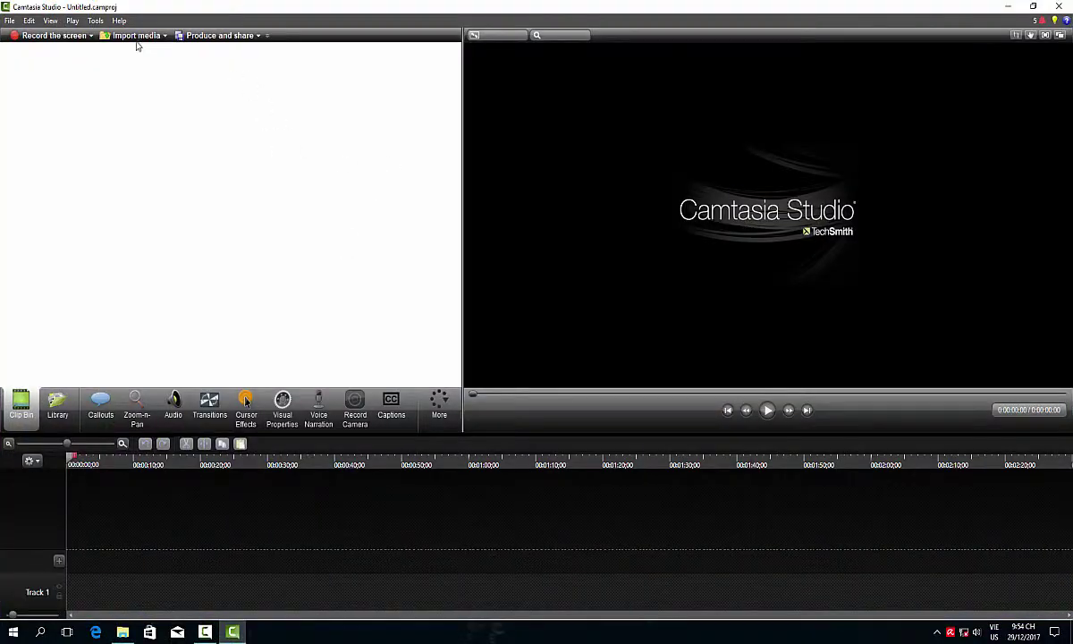
left_click(137, 41)
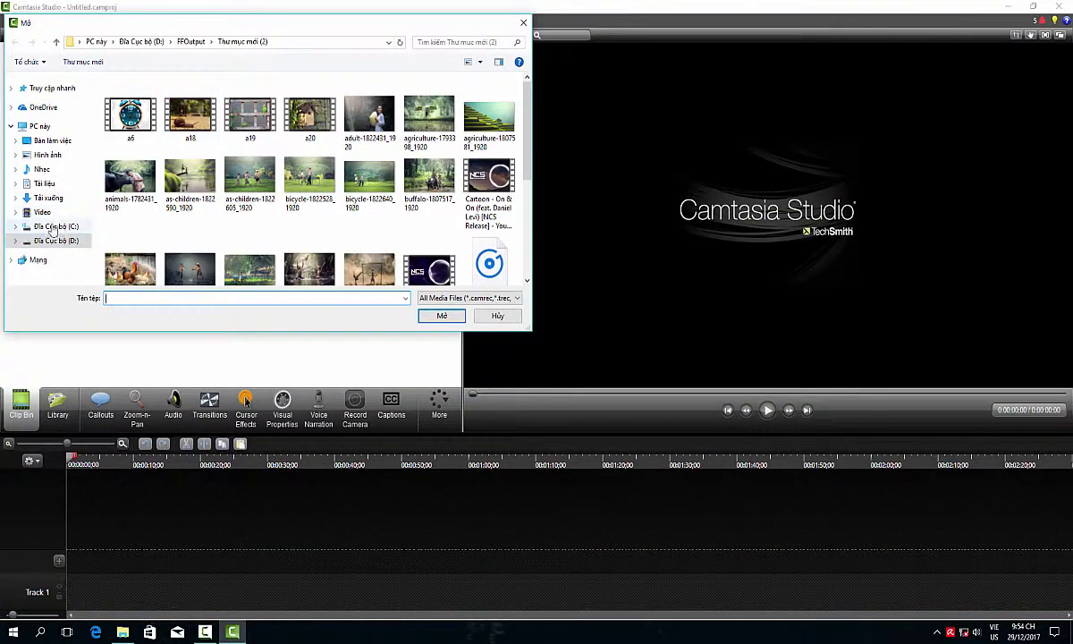
left_click(48, 199)
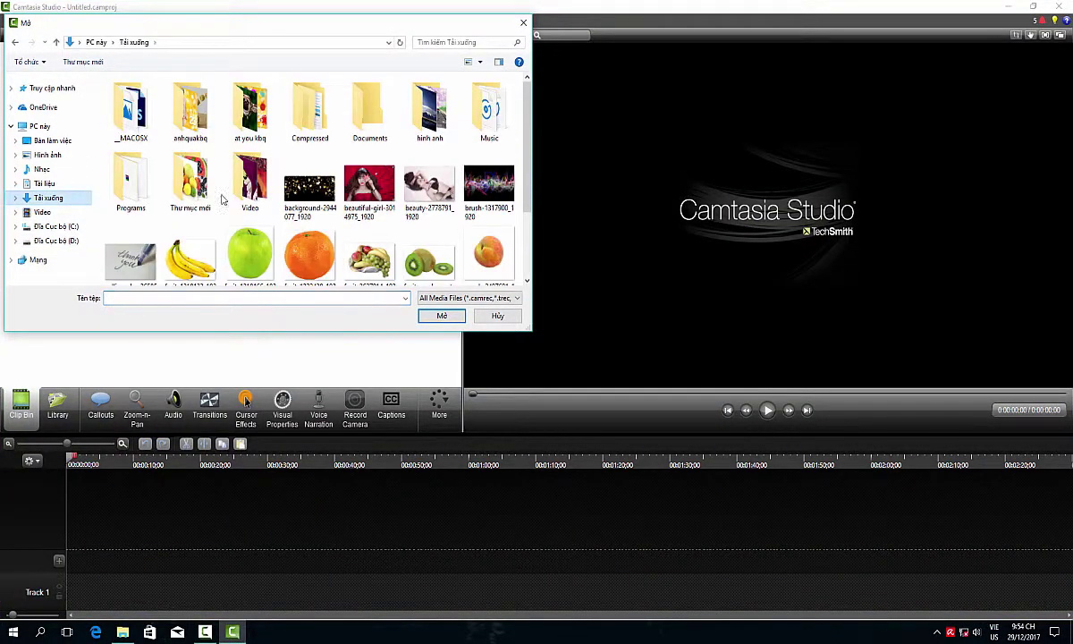
double_click(247, 193)
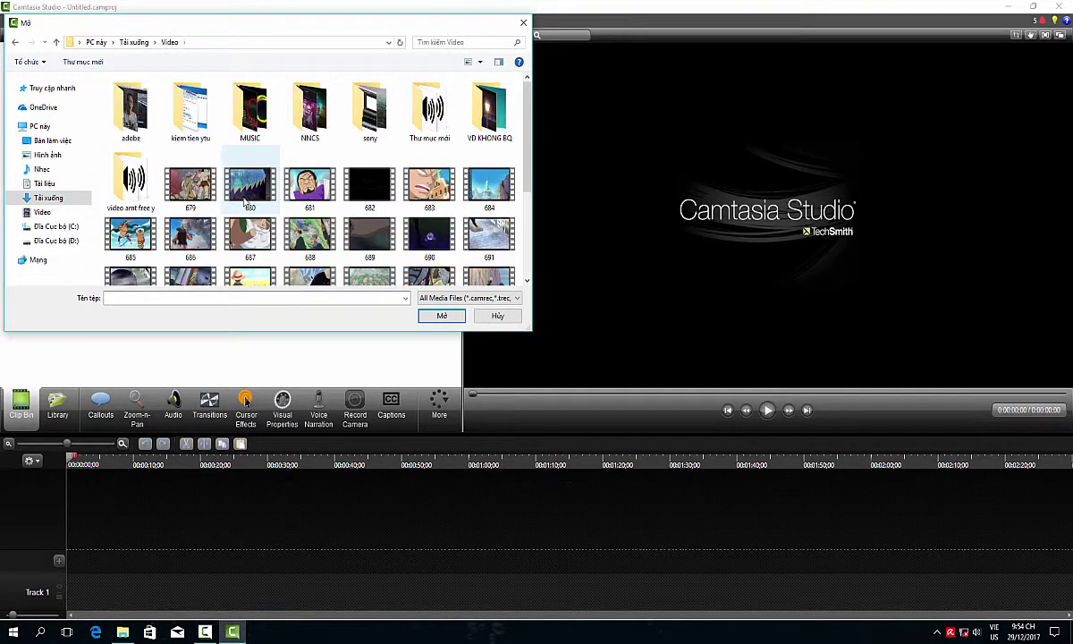
double_click(255, 130)
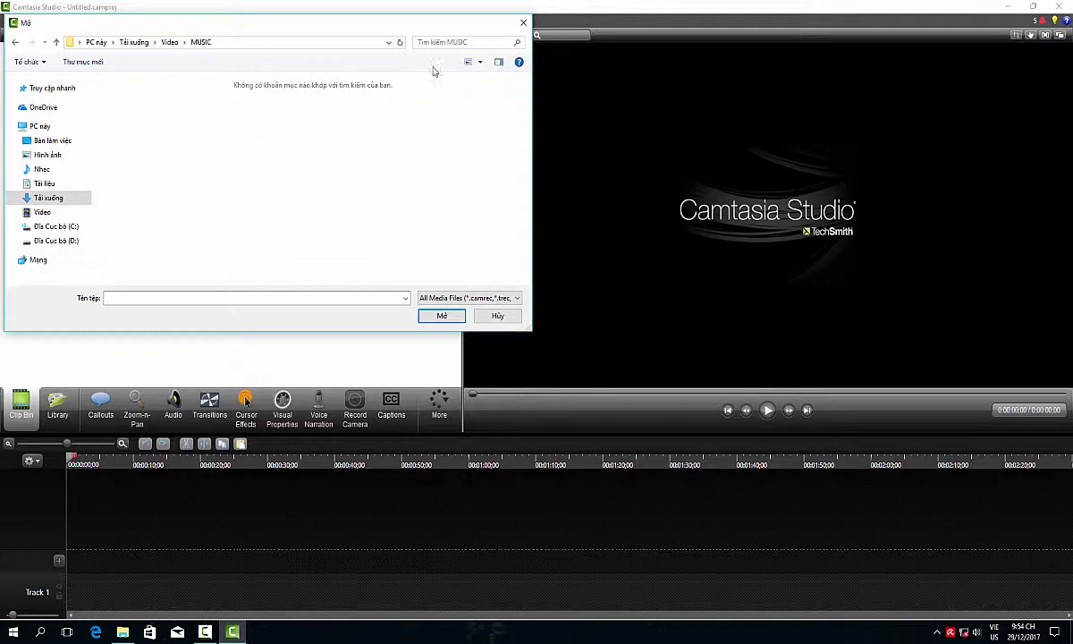
left_click(523, 22)
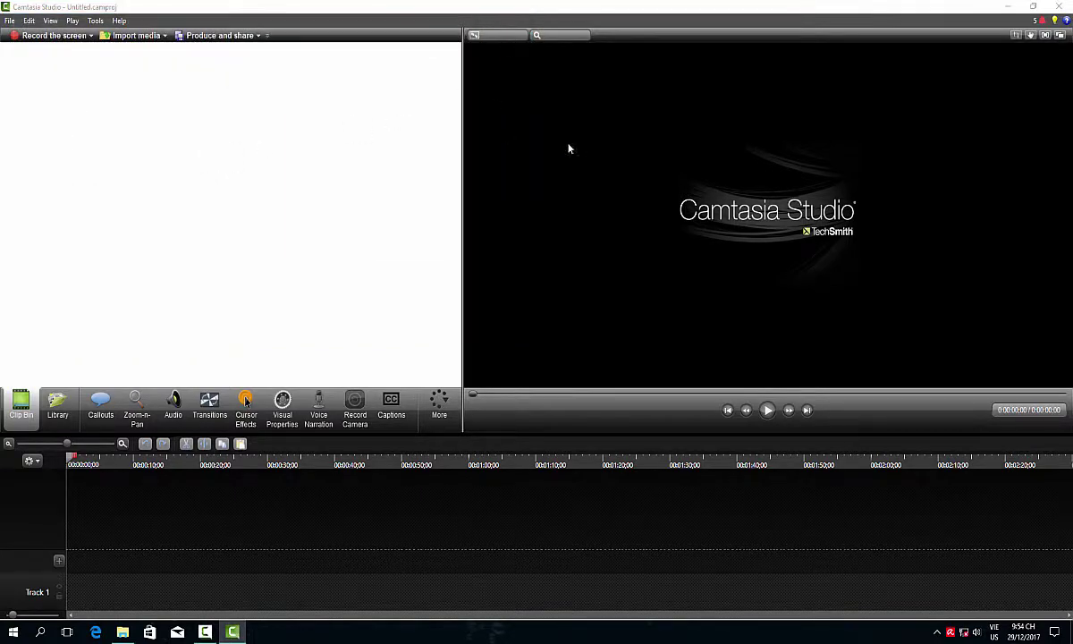
left_click(1008, 6)
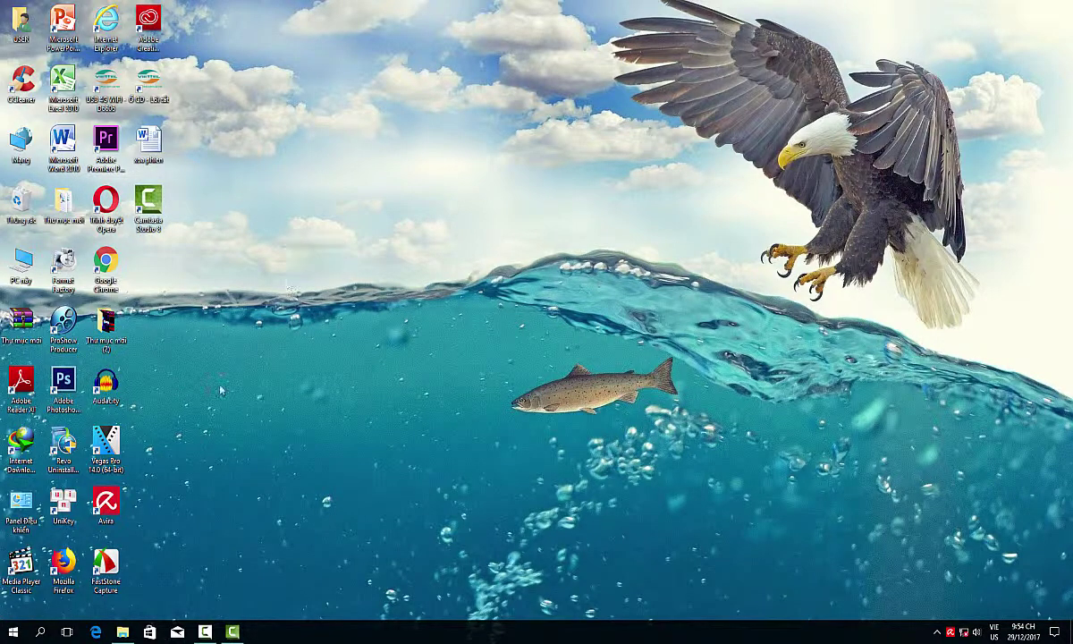
Check the file type of the Different Heaven - Nekozilla (LFZ Remix) video in the Downloads\Video\MUSIC folder through its properties
double_click(21, 268)
double_click(161, 253)
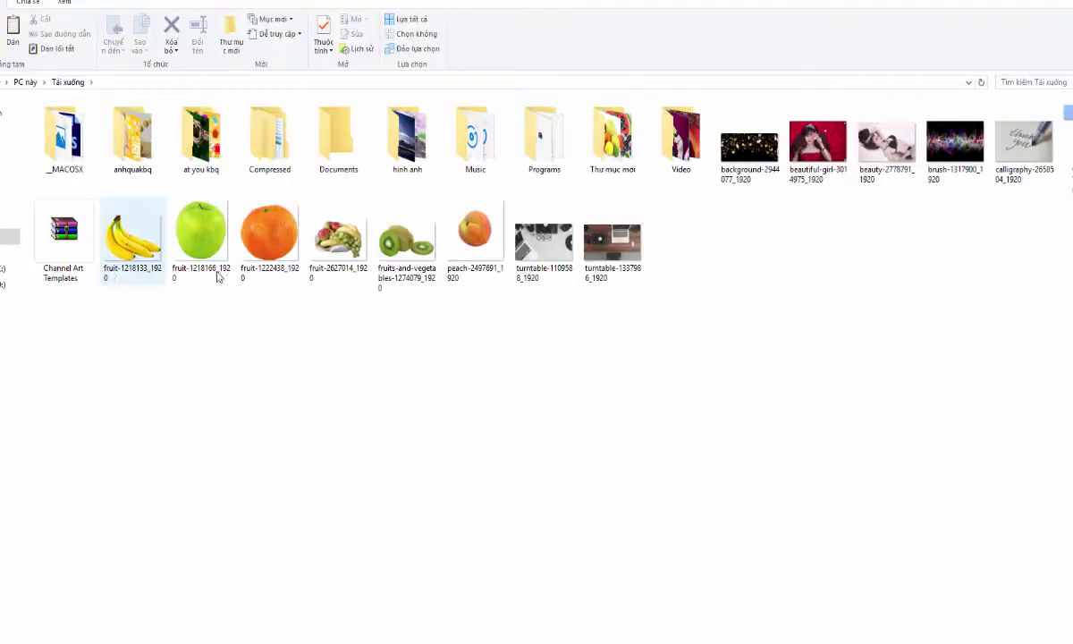
double_click(682, 139)
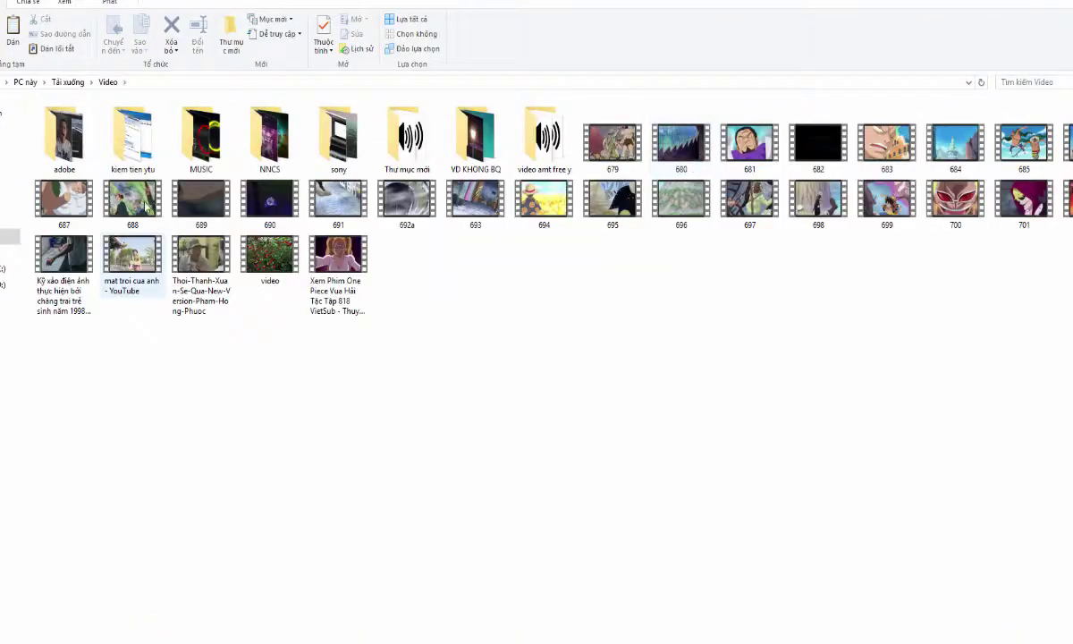
double_click(201, 152)
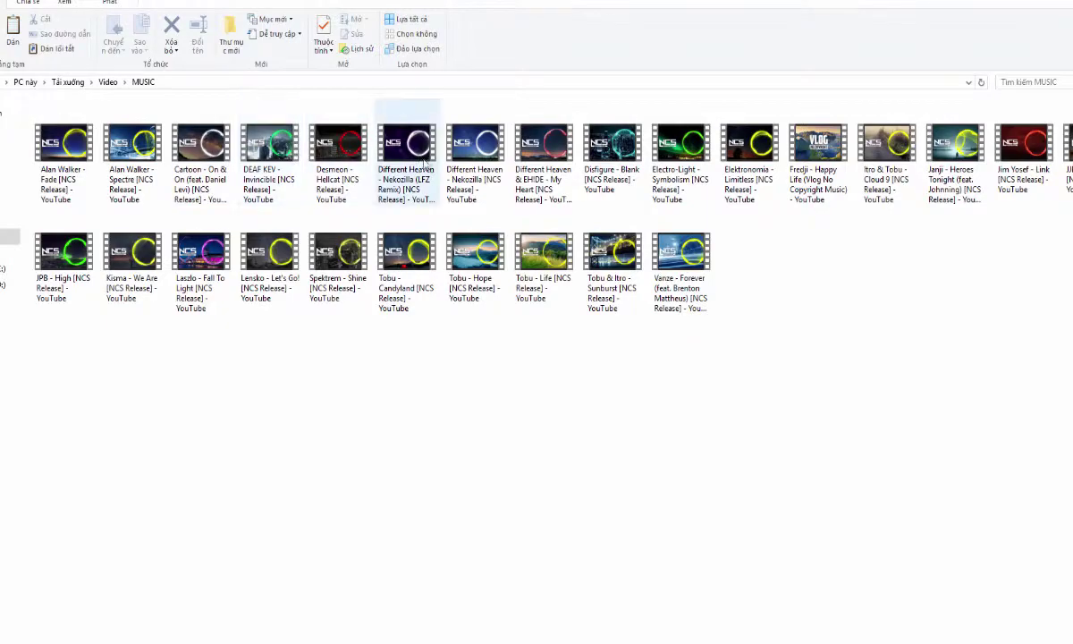
right_click(391, 144)
left_click(453, 439)
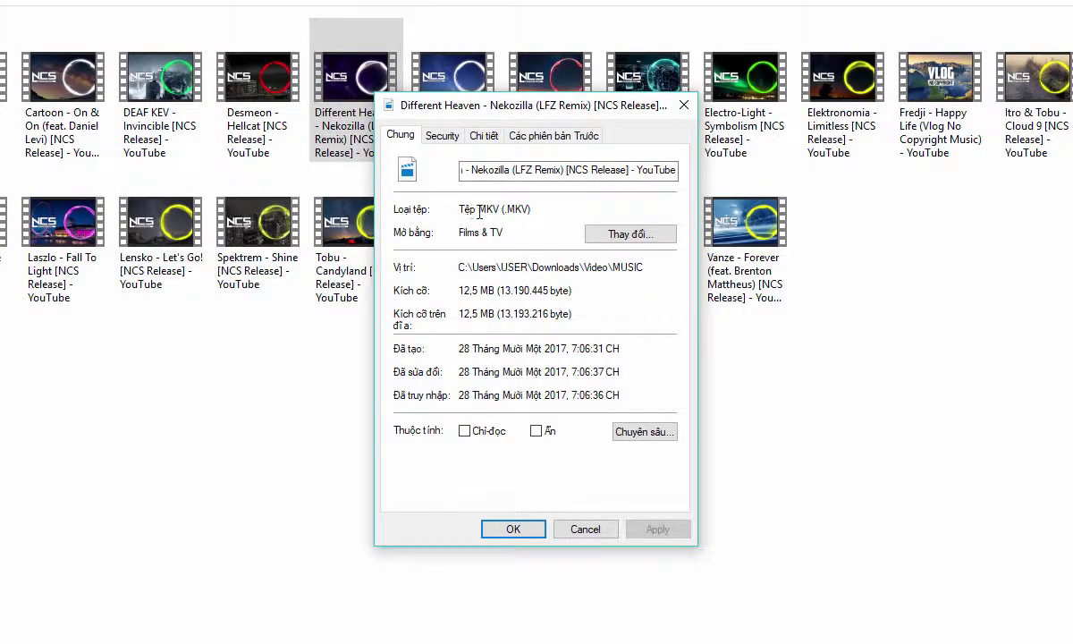
left_click(684, 105)
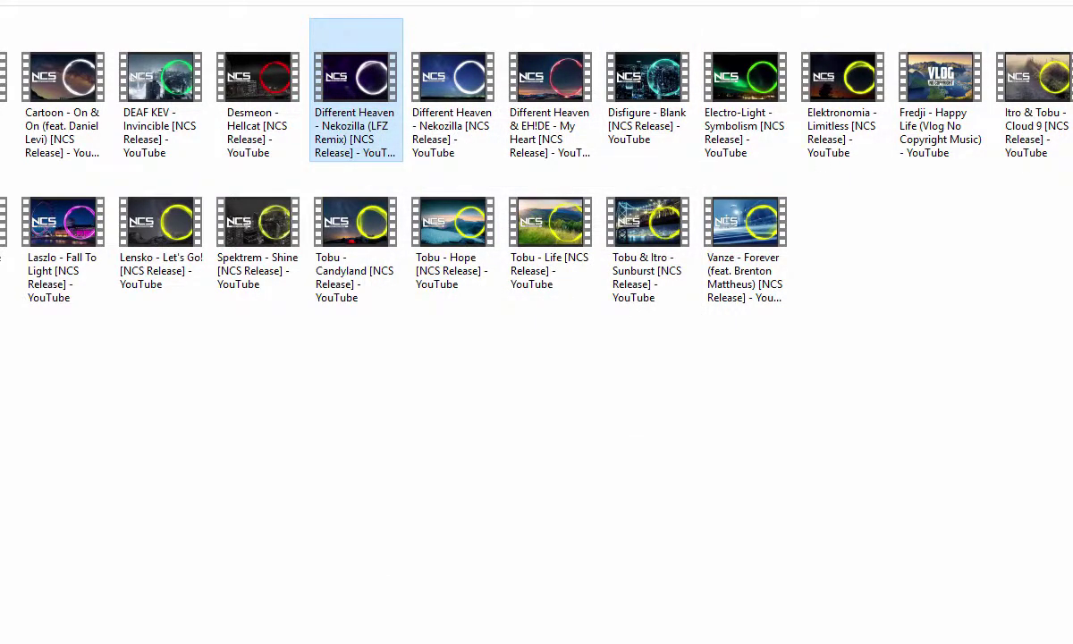
key("super+d")
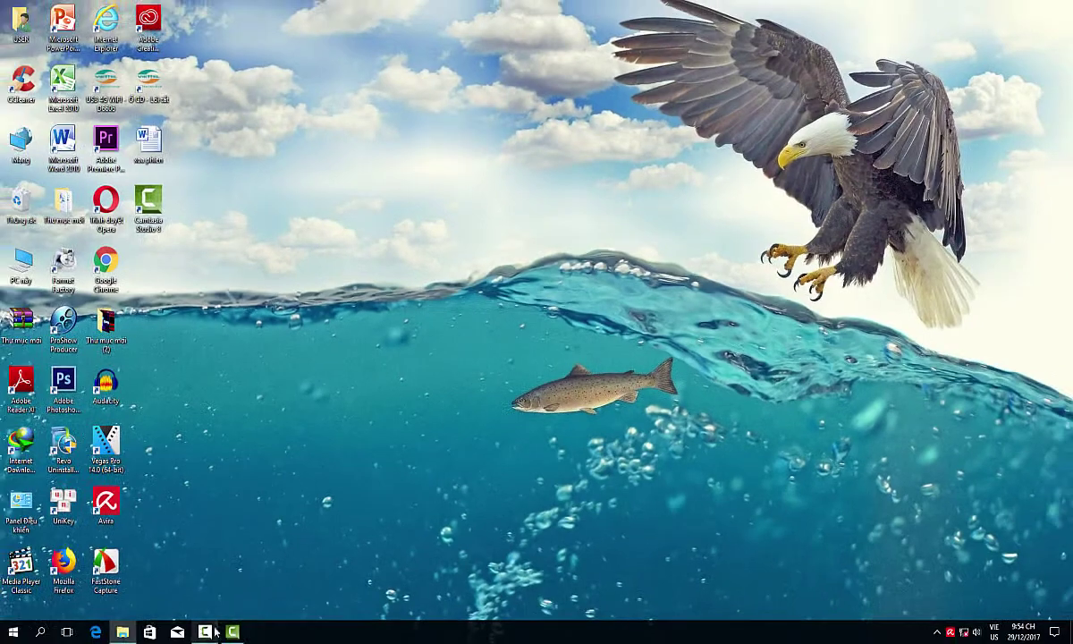
In Camtasia Studio's import dialog, check the file type of the Different Heaven - Nekozilla (LFZ Remix) video in D:\FFOutput\Thư mục mới (2)
left_click(231, 632)
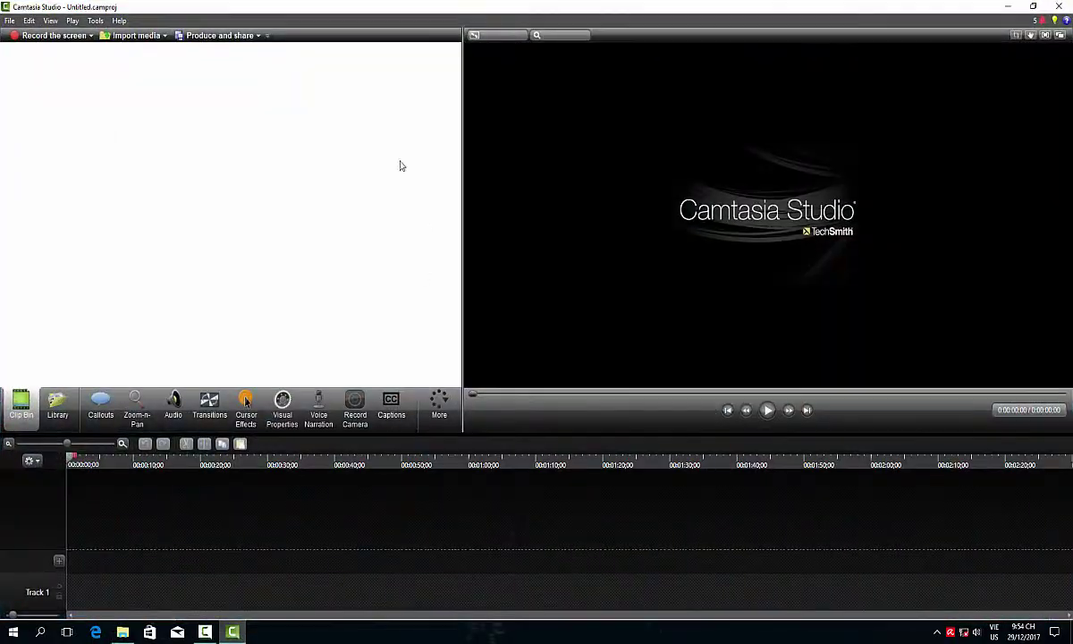
left_click(119, 36)
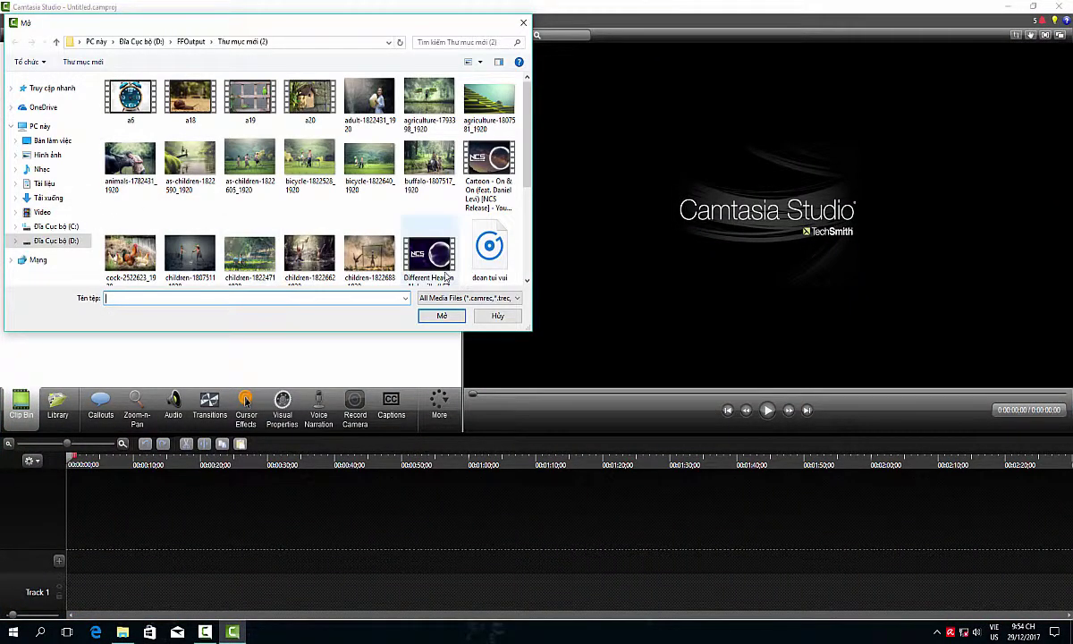
scroll(439, 259, "down", 3)
scroll(429, 179, "up", 1)
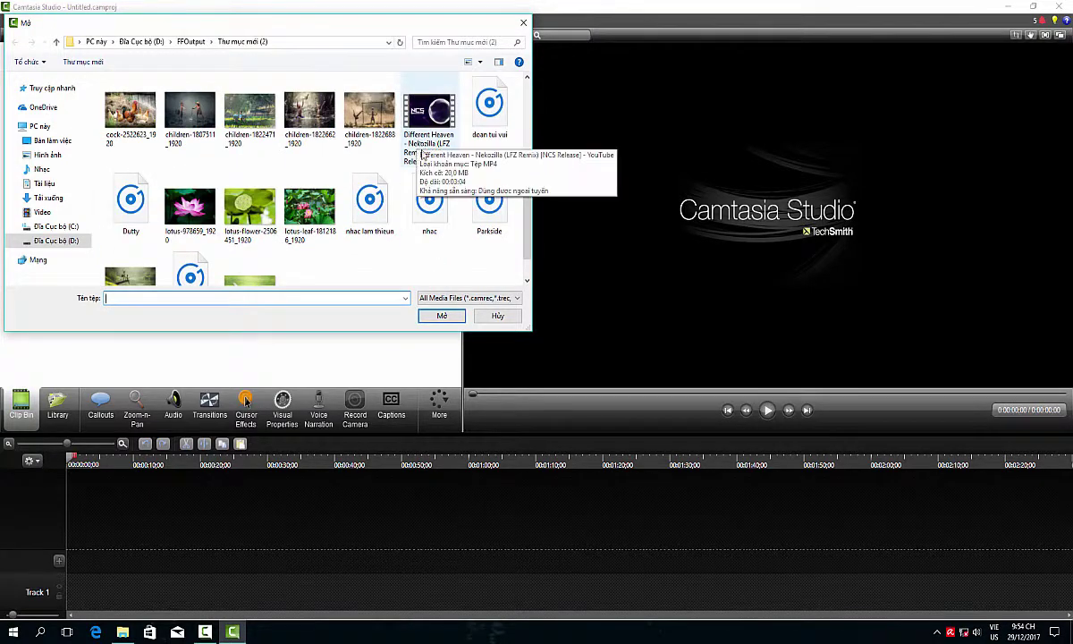
right_click(424, 114)
left_click(449, 353)
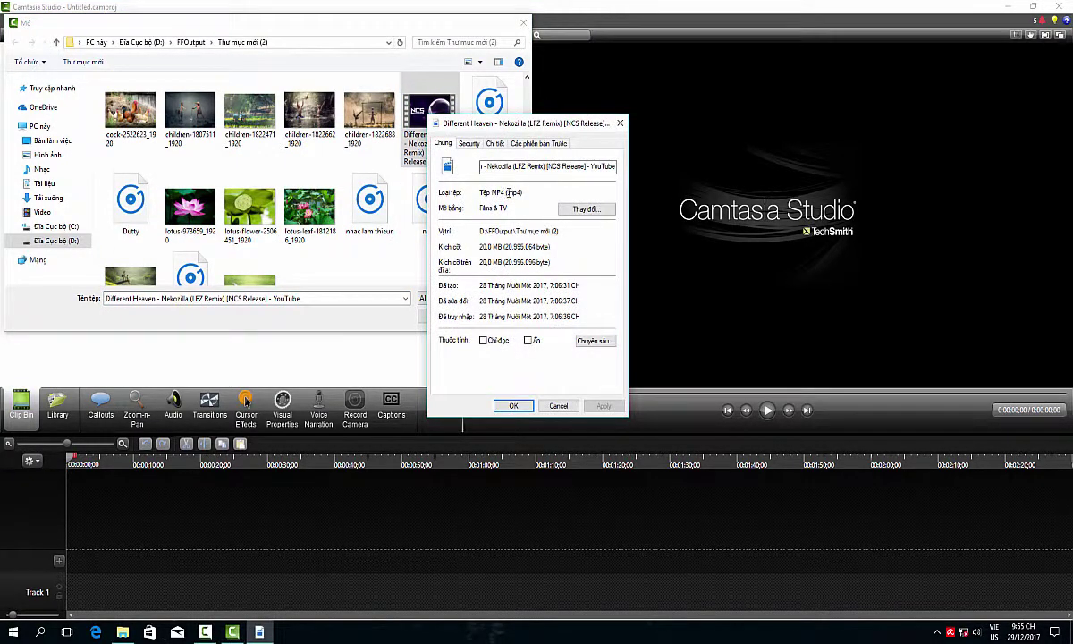
left_click(619, 122)
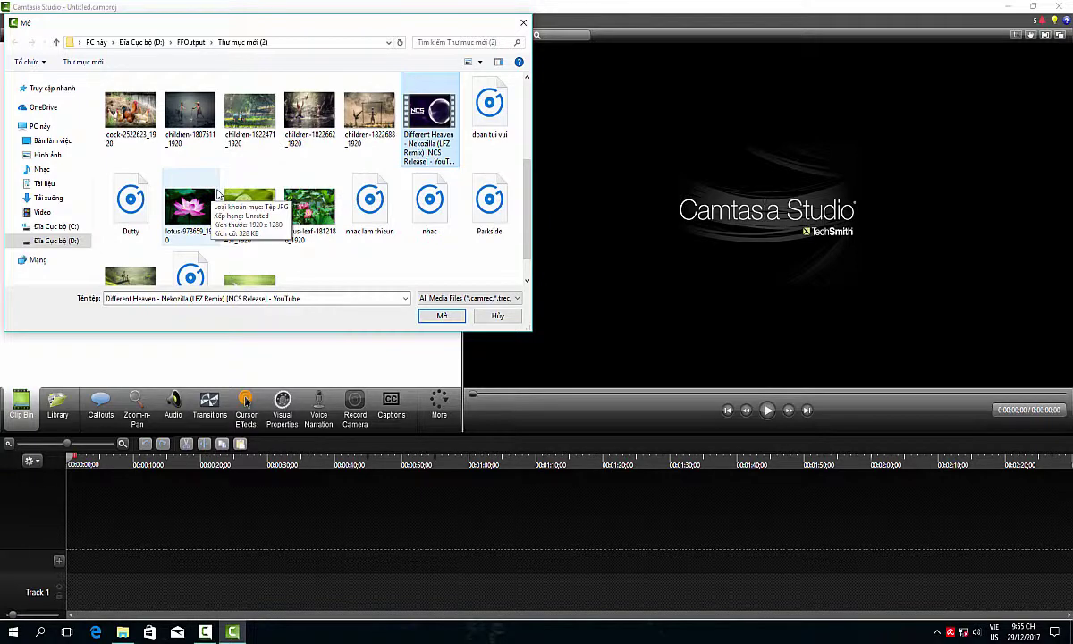
Import all media files from the FFOutput\Thư mục mới (2) folder into the Clip Bin
key("ctrl+a")
left_click(441, 315)
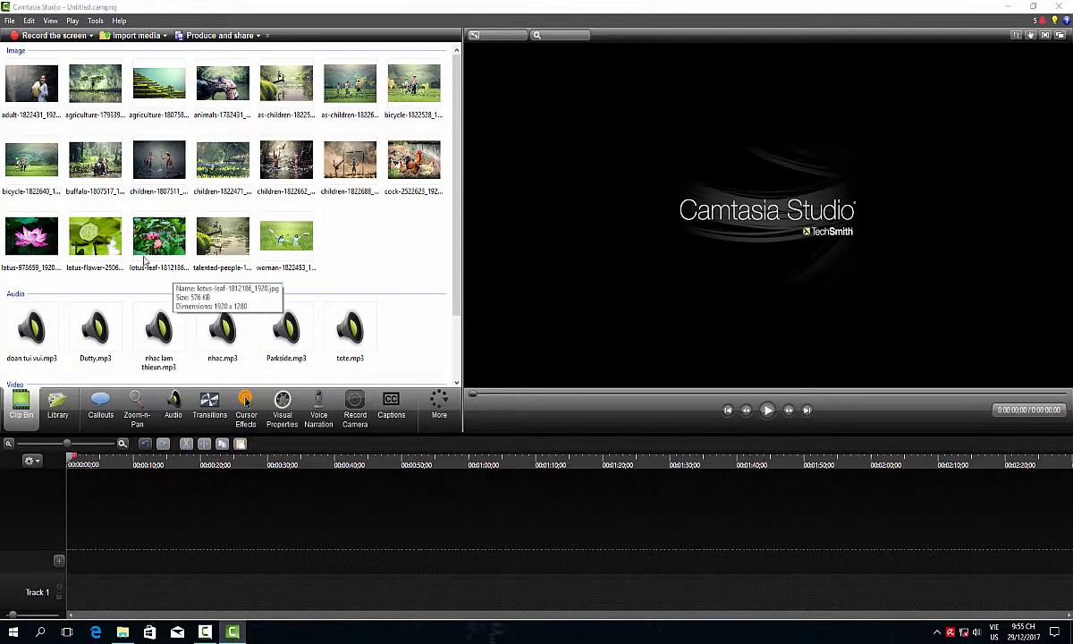
Place a19.MP4 at the start of Track 1 and the pink lotus image on Track 2 at about 8 seconds
scroll(109, 277, "down", 1)
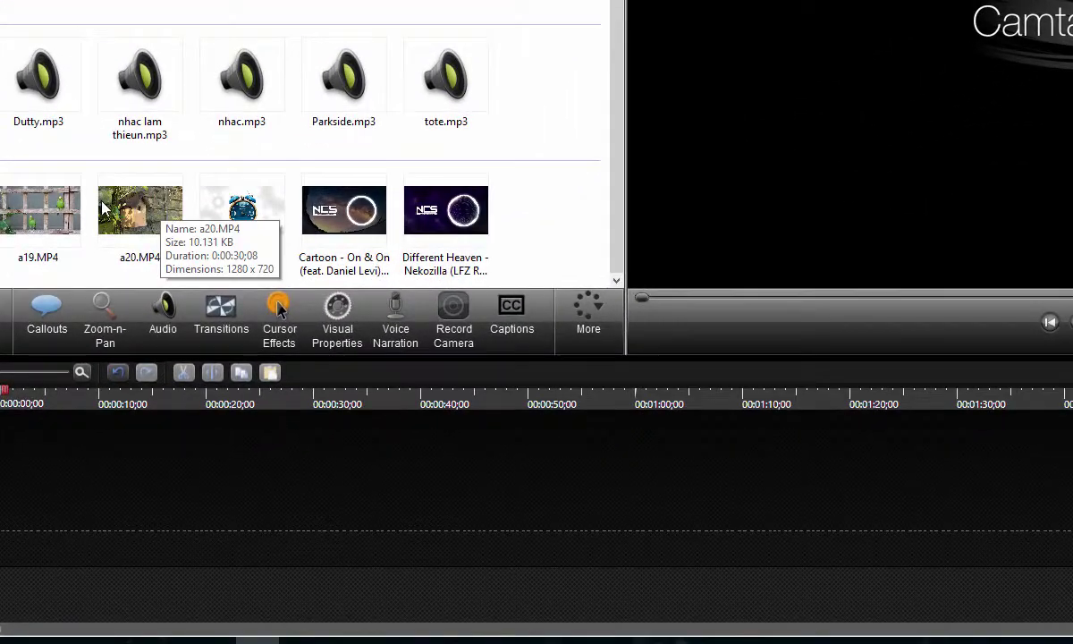
left_click_drag(53, 243, 4, 614)
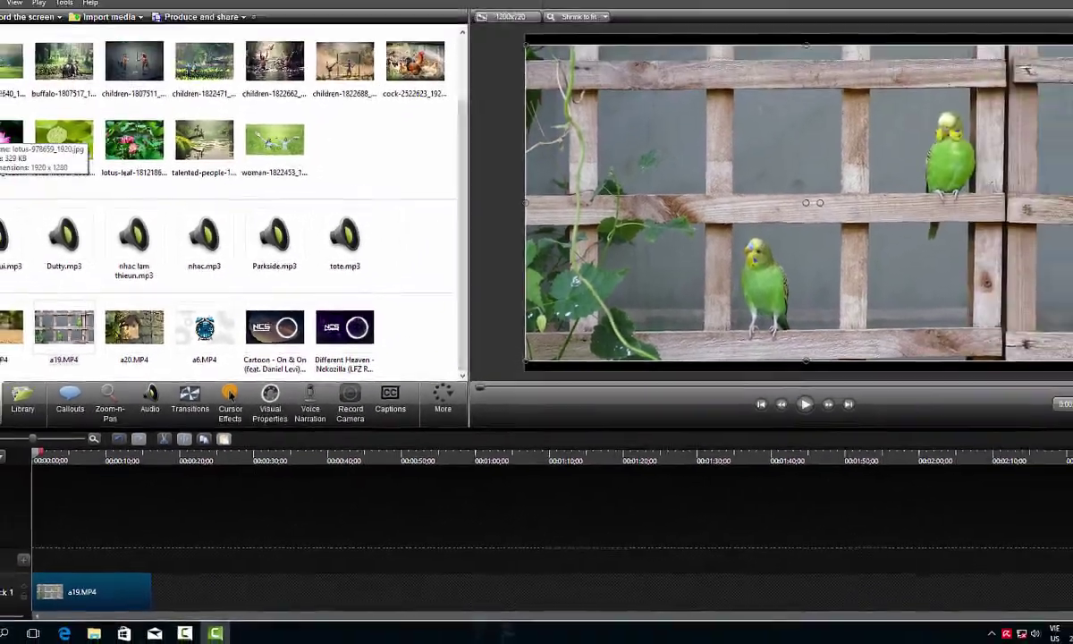
left_click(11, 165)
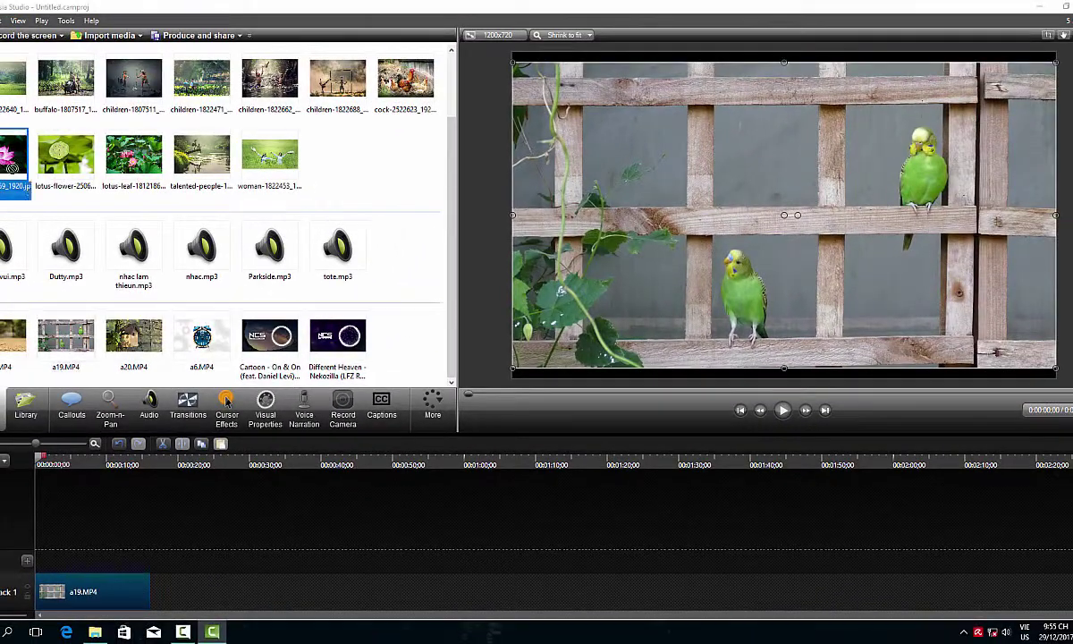
left_click_drag(96, 563, 106, 524)
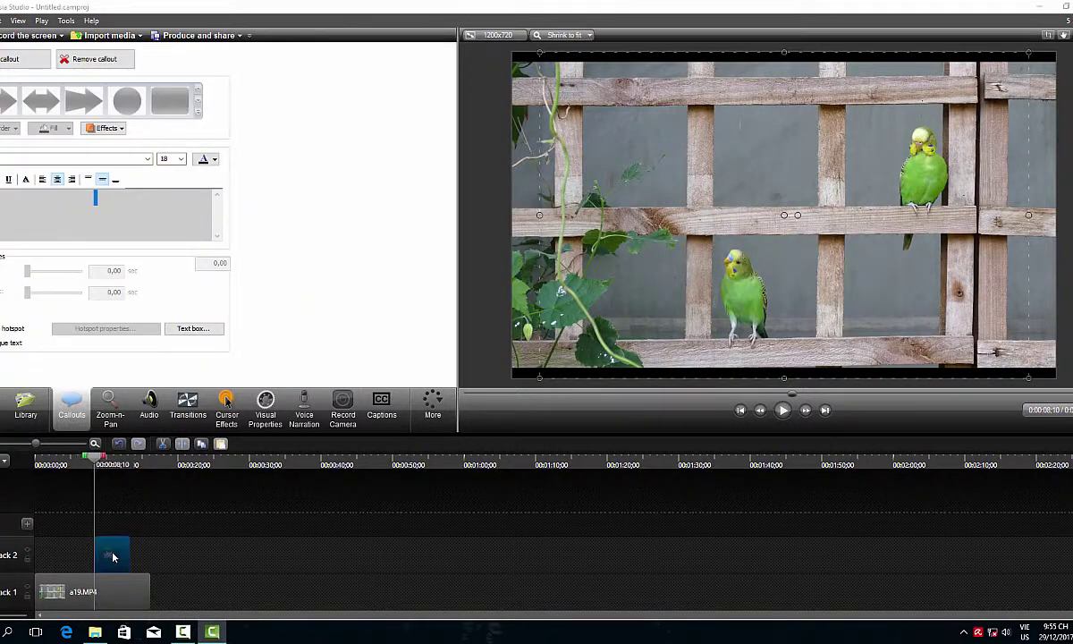
Scrub the timeline from the start to about 11 seconds to preview the lotus image over the a19.MP4 clip
left_click_drag(98, 460, 39, 463)
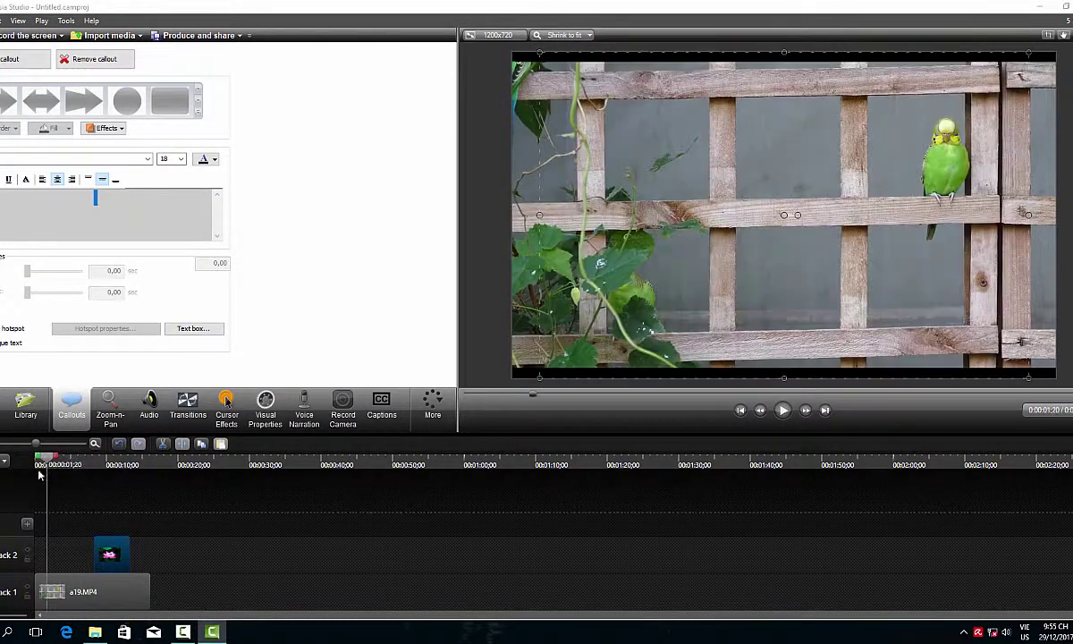
left_click(72, 408)
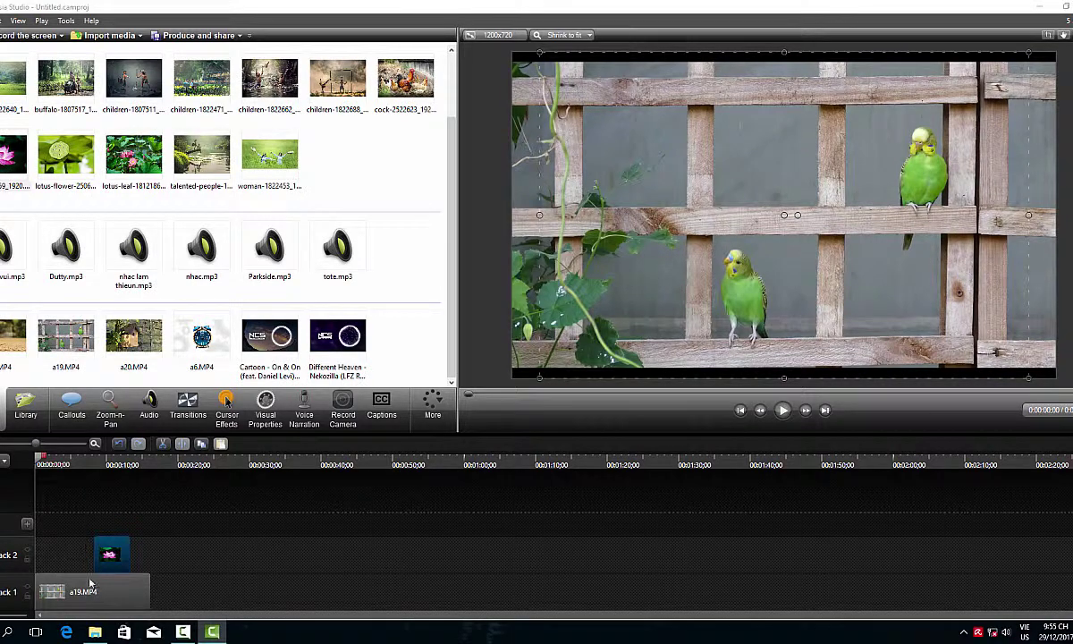
left_click_drag(42, 463, 116, 462)
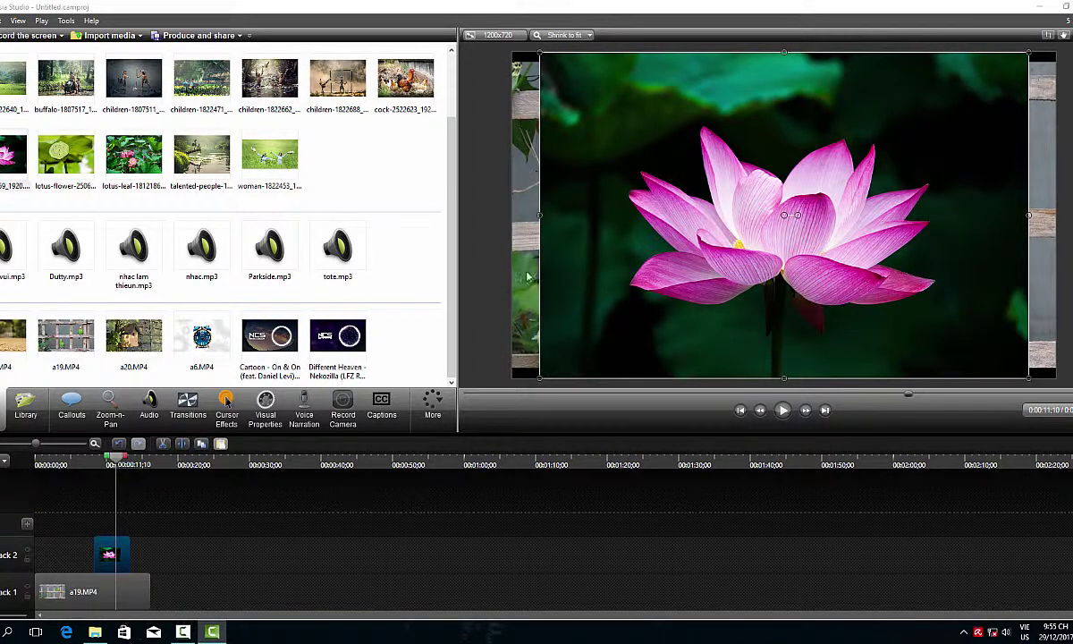
Delete the a19.MP4 clip from Track 1 and move the pink lotus image to the start of that track
right_click(79, 594)
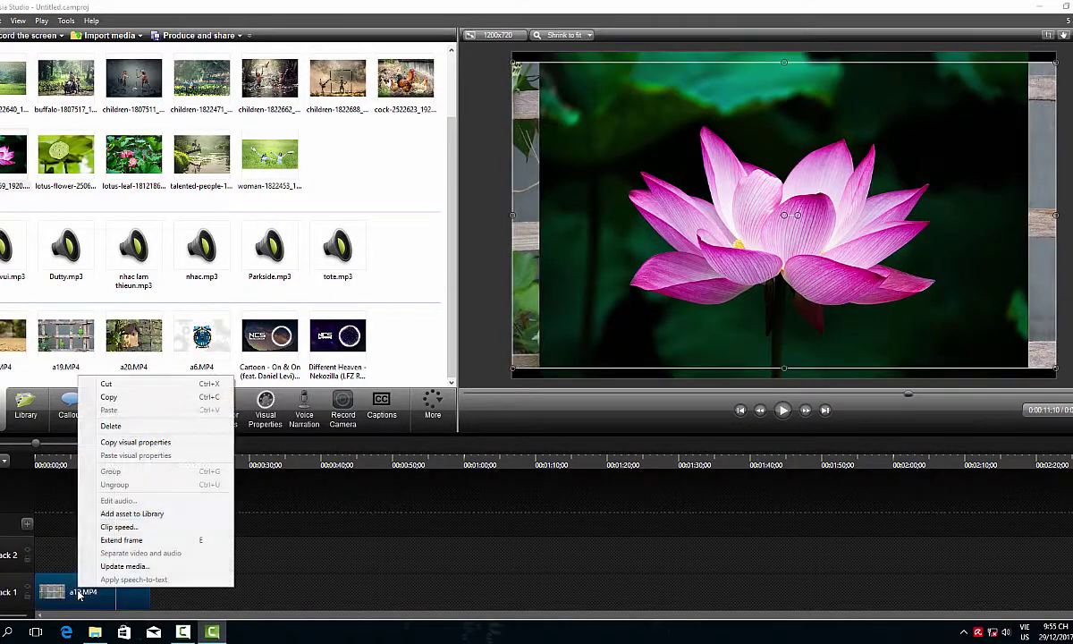
left_click(110, 426)
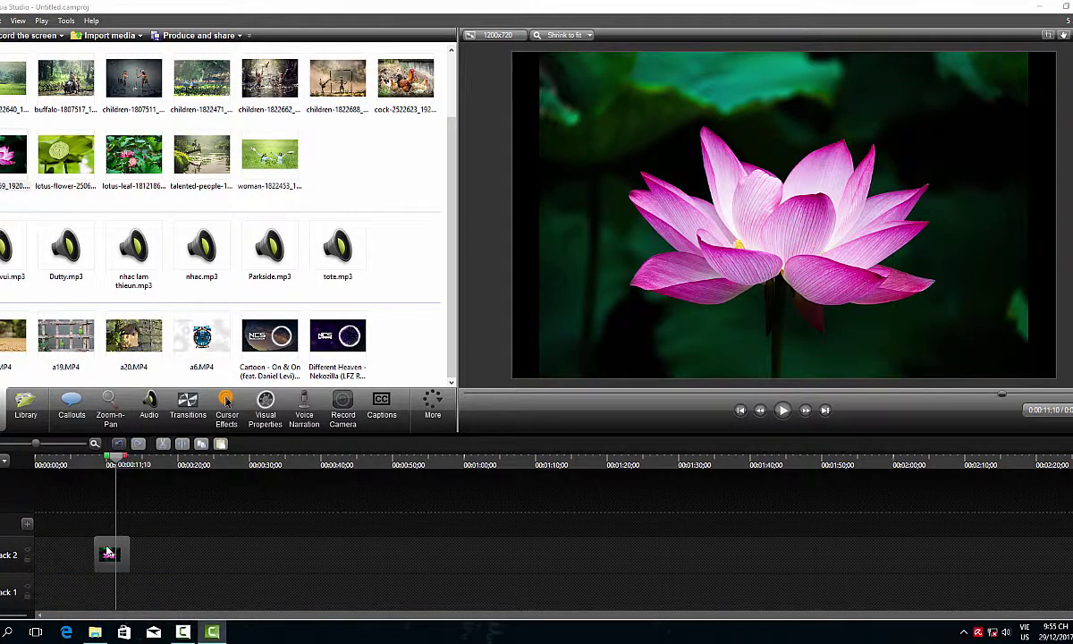
left_click_drag(107, 552, 51, 601)
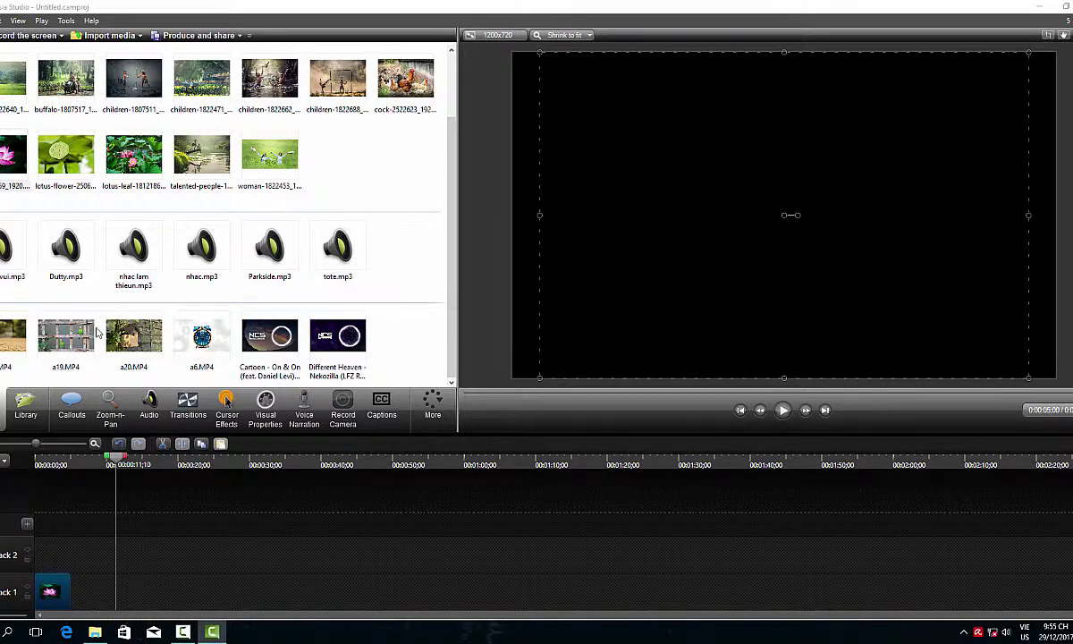
Place the green lotus-flower image at the start of Track 2 and set the playhead to 0:00:01;15
left_click(60, 179)
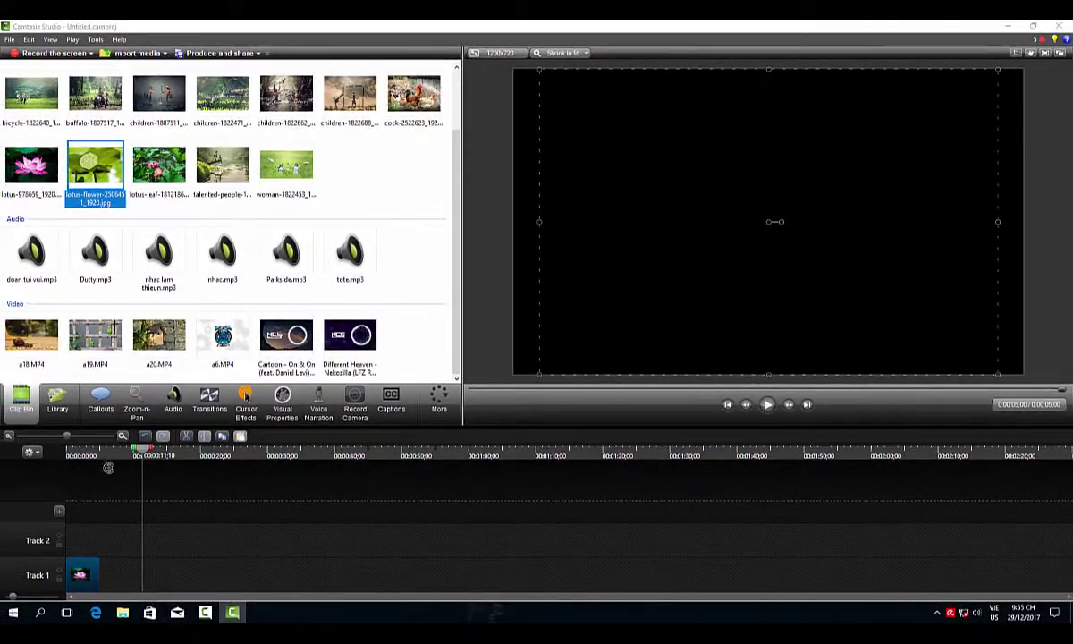
left_click_drag(80, 534, 80, 539)
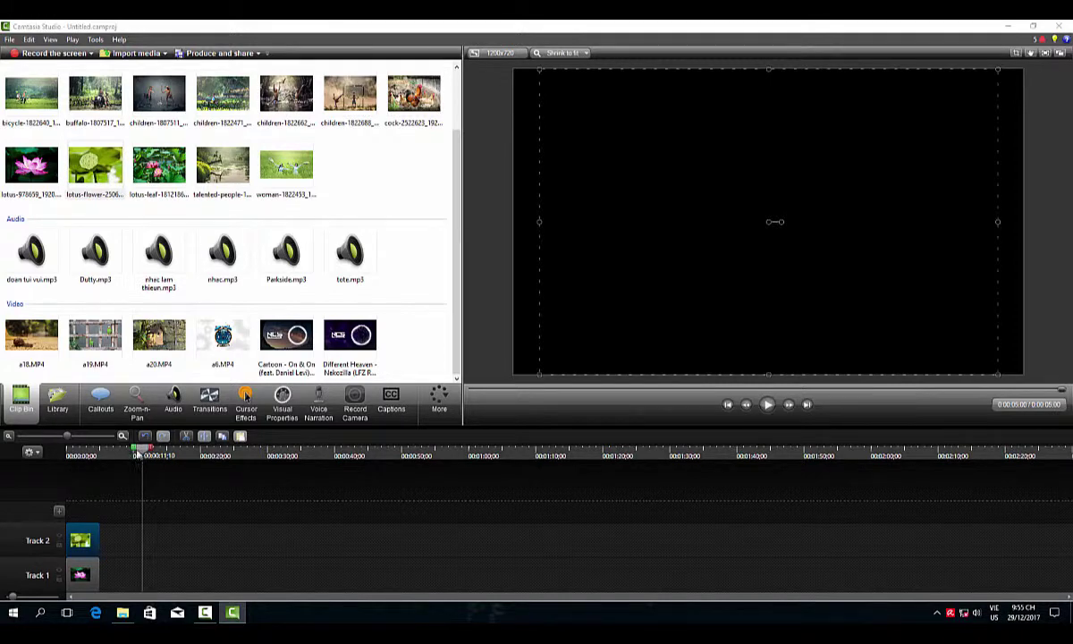
left_click_drag(137, 456, 76, 458)
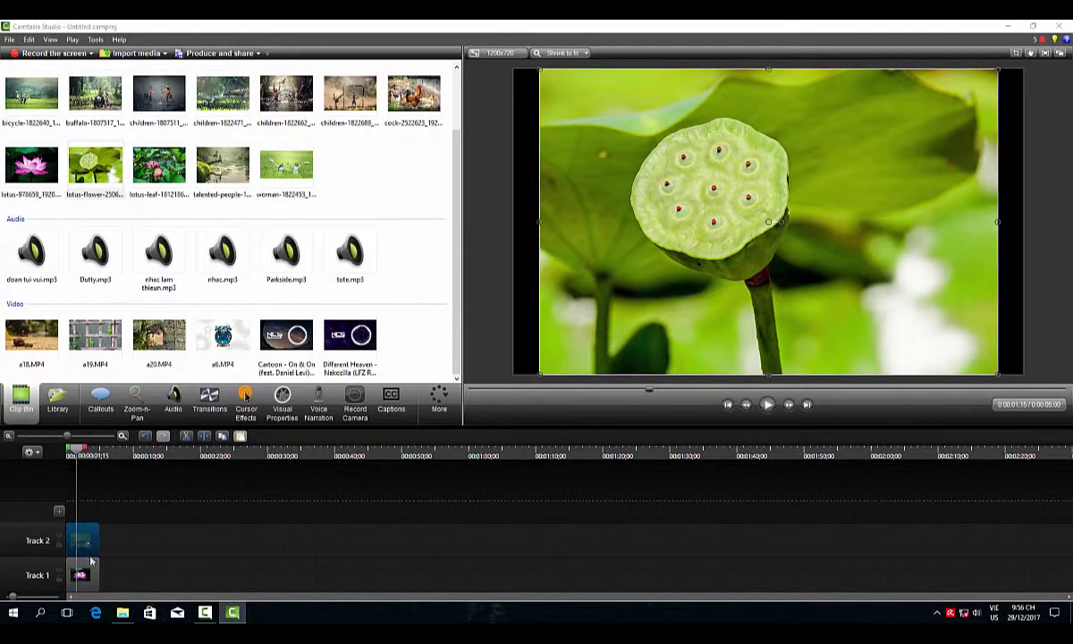
Try selecting each stacked image and resizing the green lotus-flower image from its left edge on the canvas
left_click(85, 577)
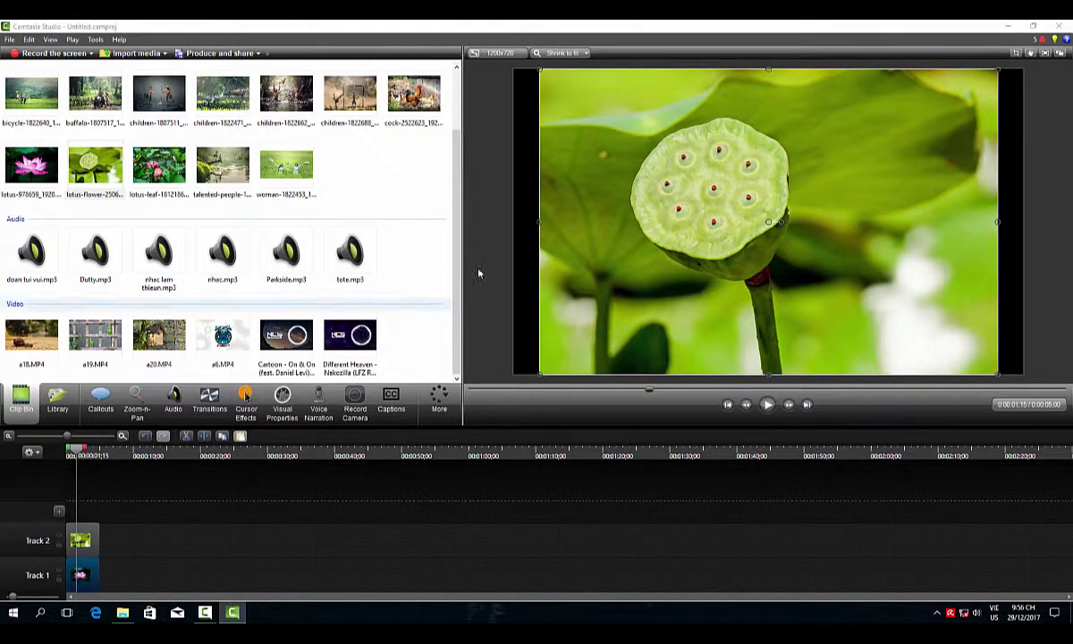
mouse_move(539, 221)
left_mouse_down()
mouse_move(707, 223)
mouse_move(540, 224)
mouse_move(541, 245)
mouse_move(647, 223)
mouse_move(498, 235)
mouse_move(539, 221)
mouse_move(735, 223)
mouse_move(538, 234)
left_mouse_up()
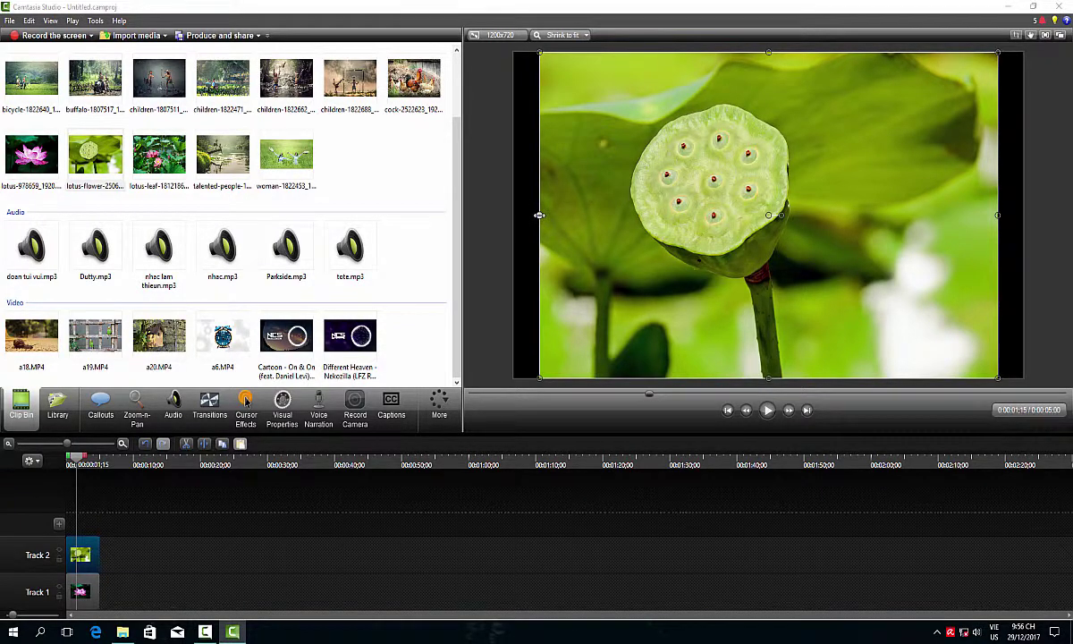
mouse_move(539, 215)
left_mouse_down()
mouse_move(727, 220)
mouse_move(540, 226)
left_mouse_up()
left_click(82, 592)
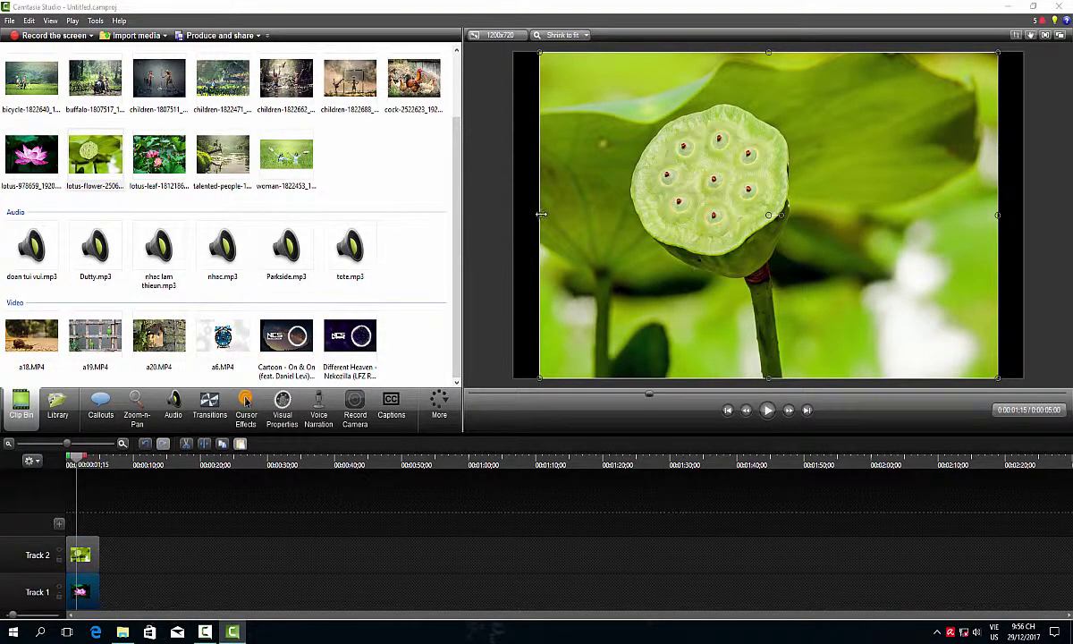
mouse_move(542, 215)
left_mouse_down()
mouse_move(562, 212)
mouse_move(488, 216)
mouse_move(538, 212)
left_mouse_up()
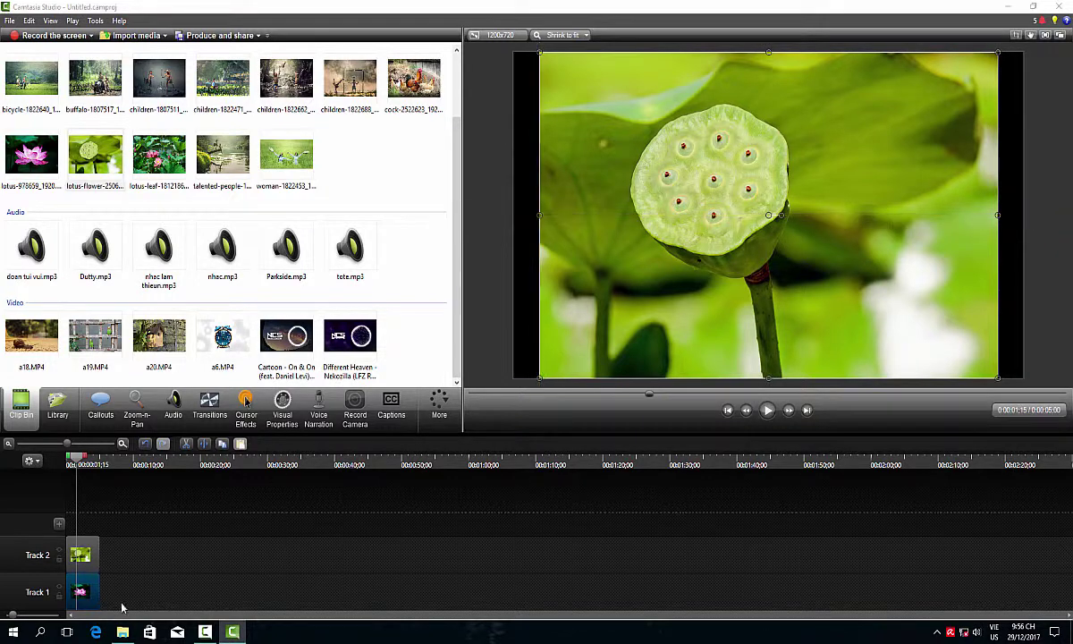
left_click(80, 554)
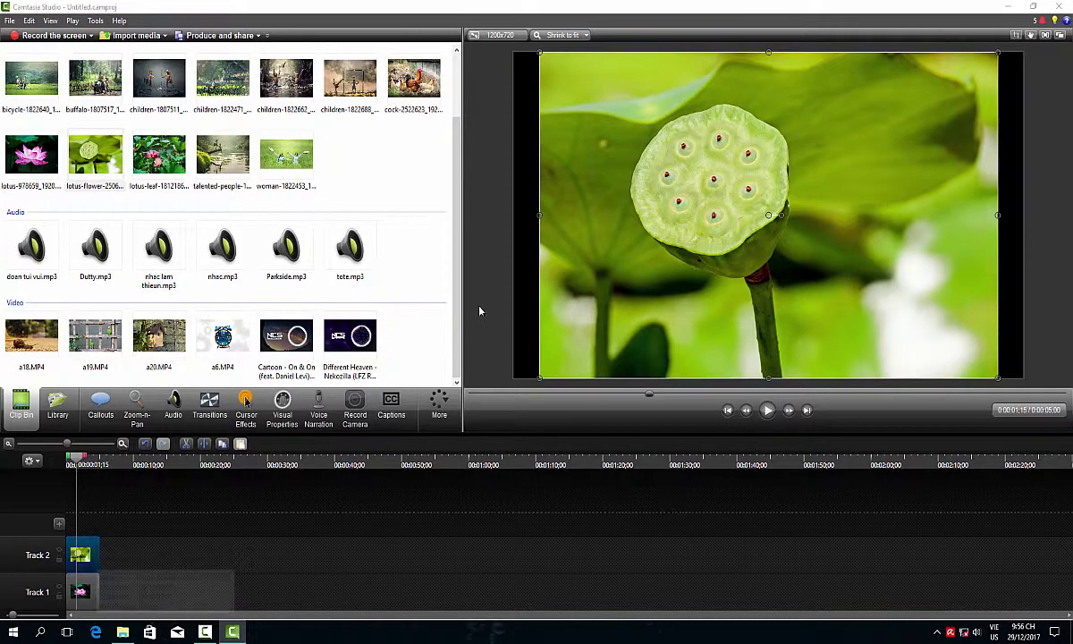
left_click_drag(539, 215, 551, 262)
left_click_drag(554, 261, 541, 217)
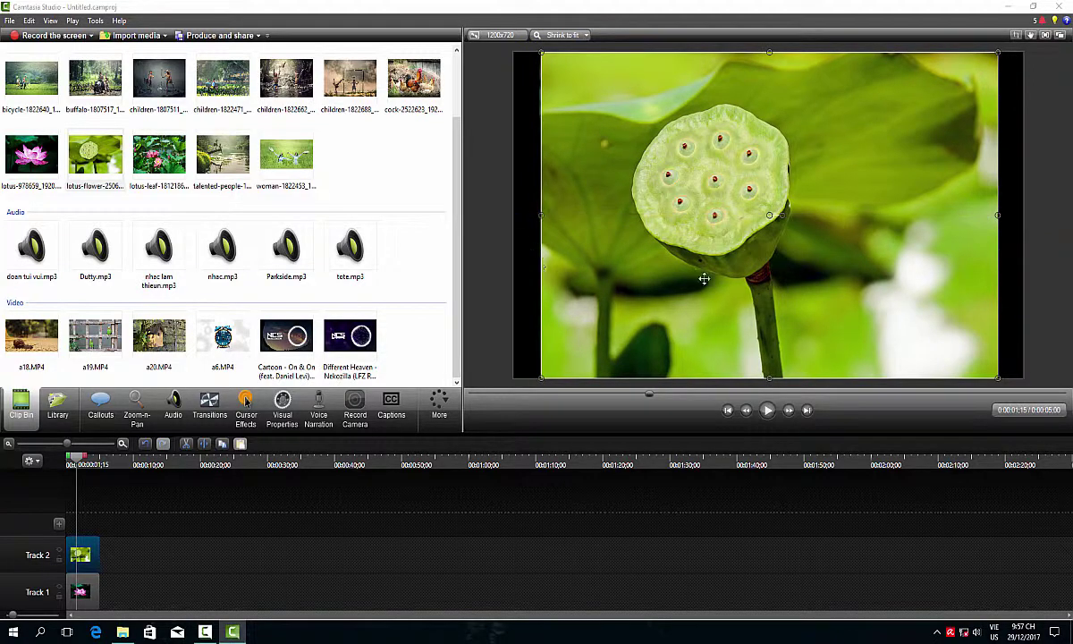
Add a caption reading "hoa sen" at 0:00:01;15
left_click(391, 407)
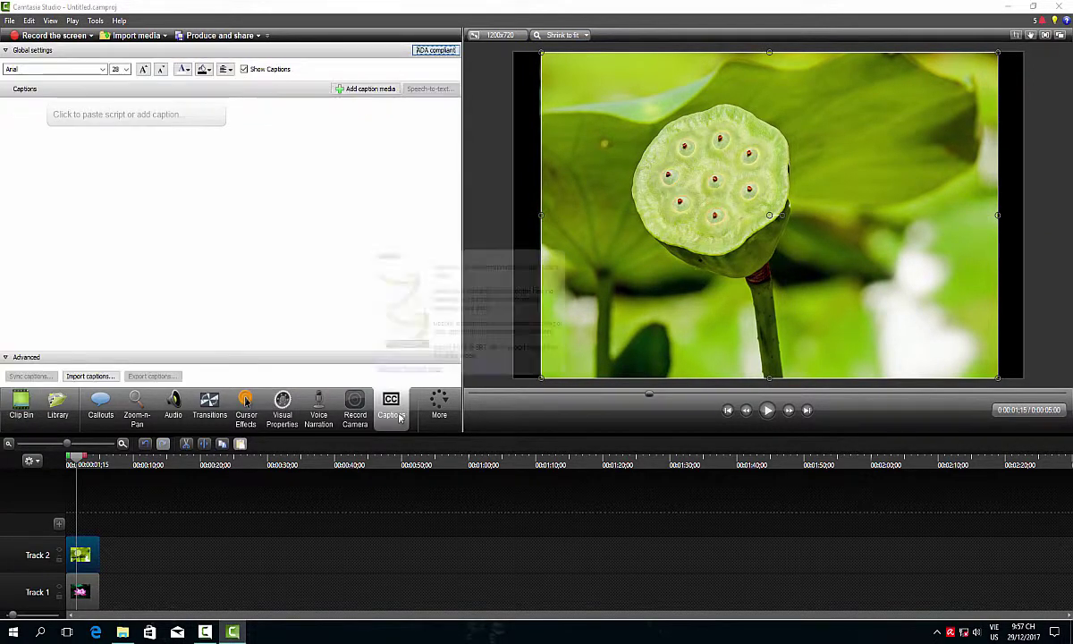
left_click(342, 88)
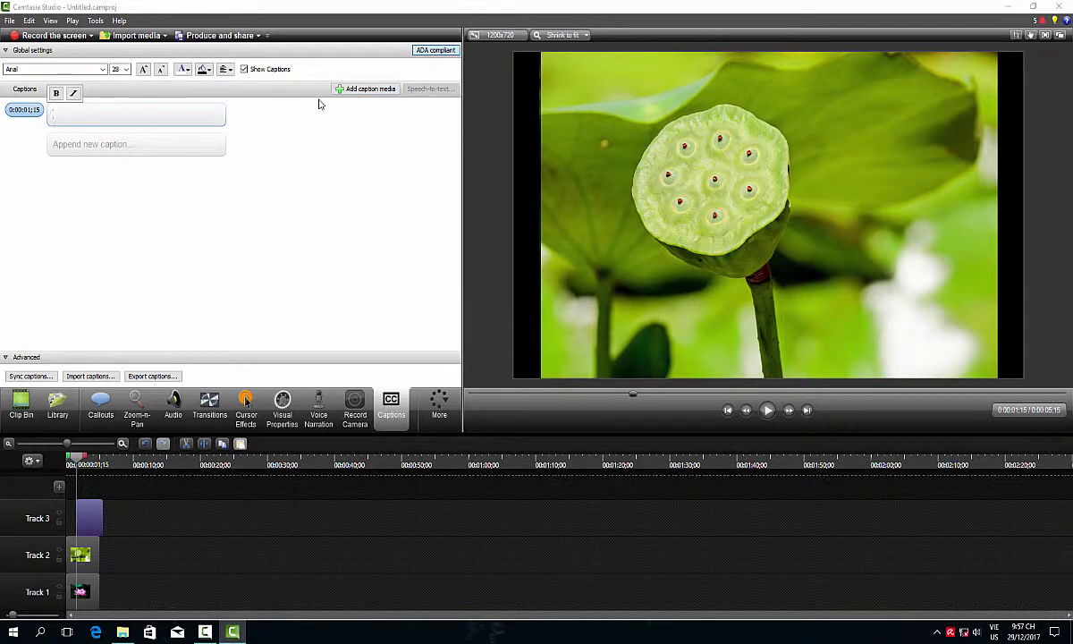
type("hoa sen")
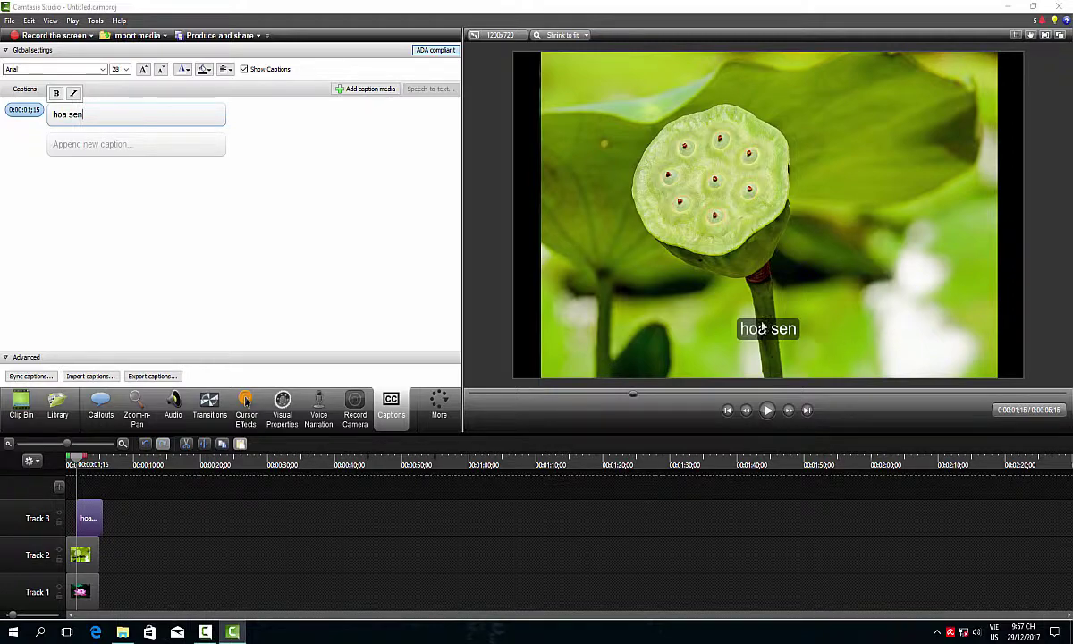
Start producing the video with custom production settings in the MP4 - Smart Player (Flash / HTML5) format
left_click(226, 41)
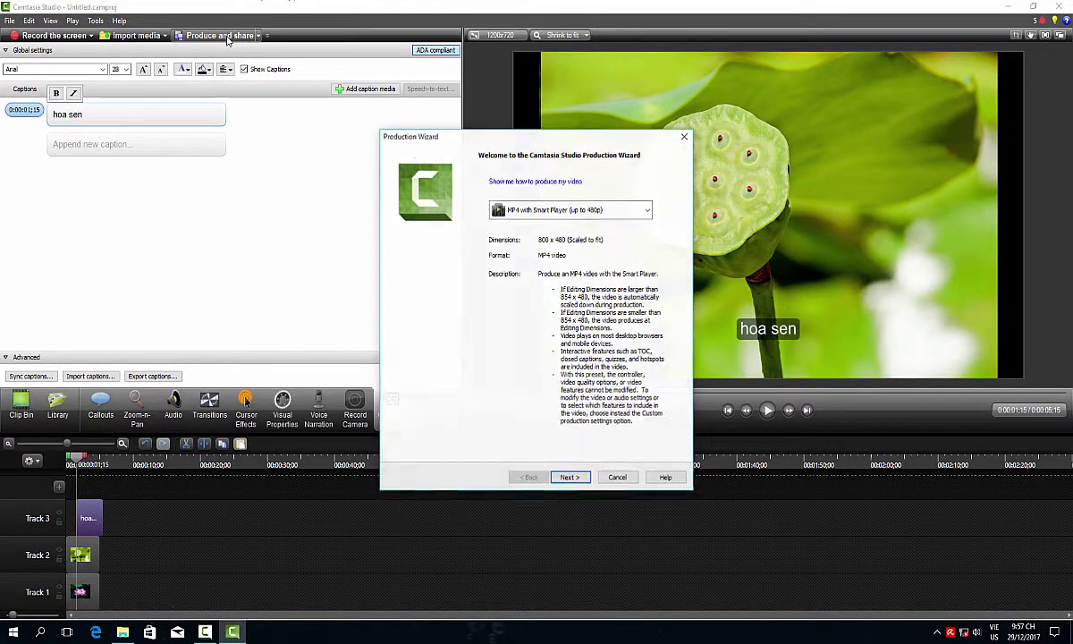
left_click(648, 211)
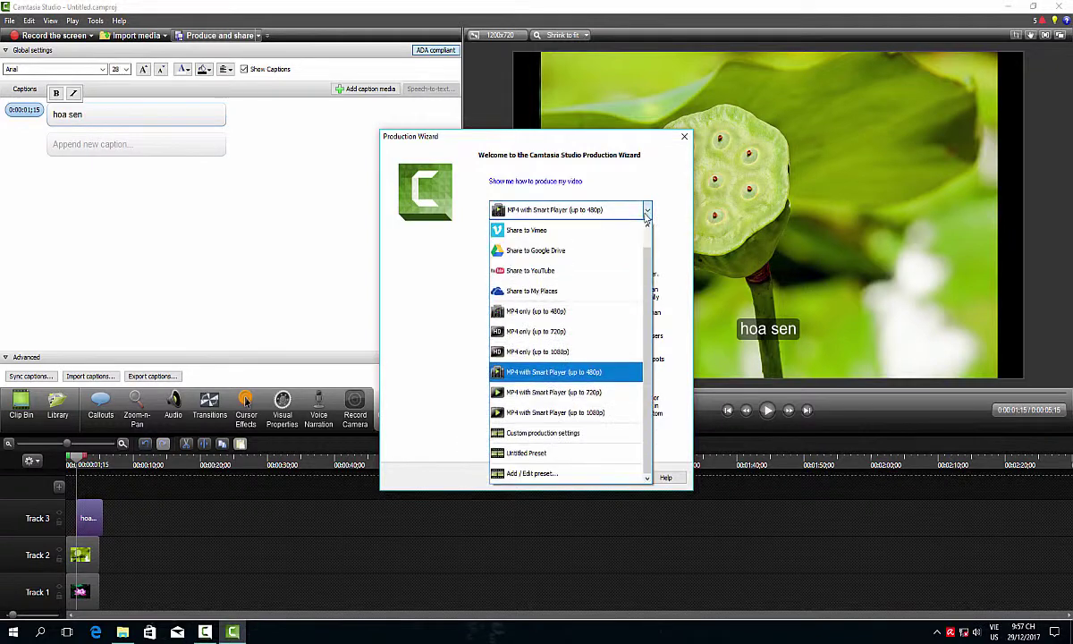
left_click(570, 436)
left_click(570, 477)
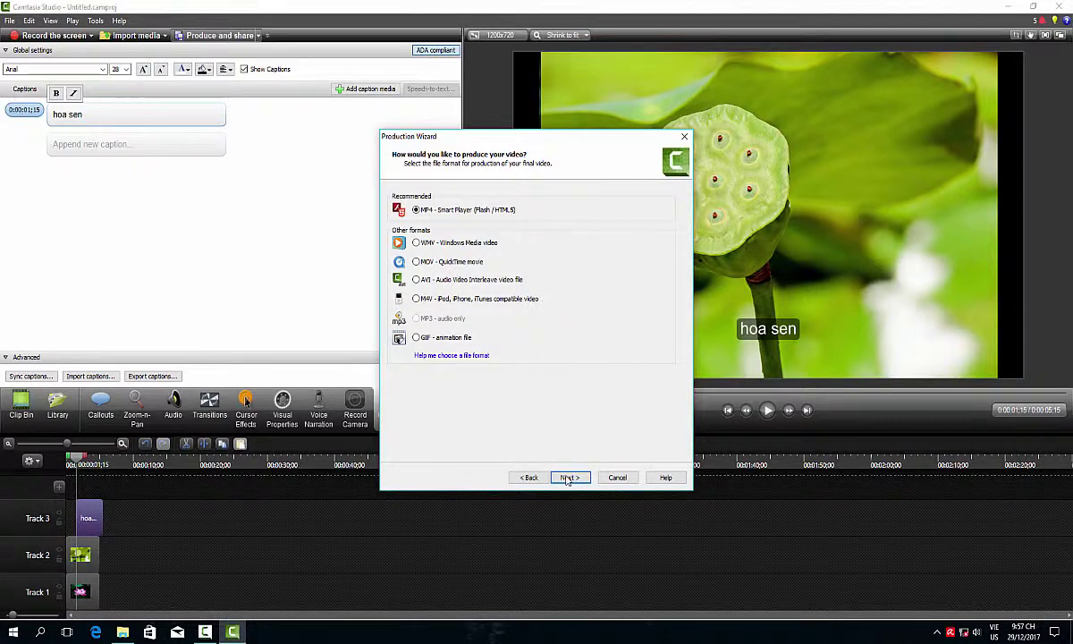
left_click(570, 477)
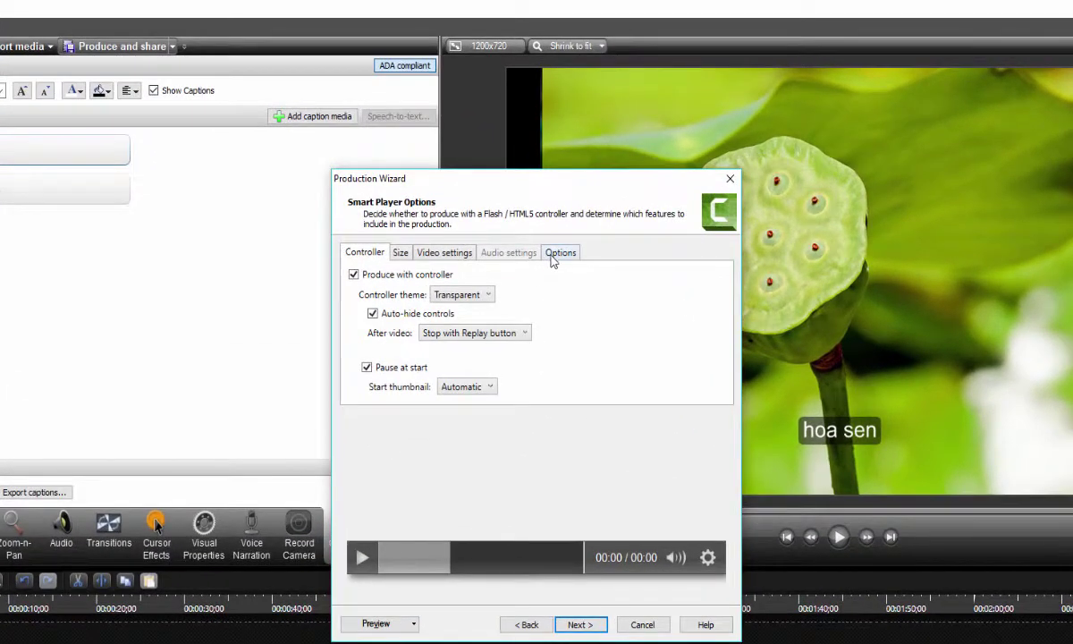
Set the Smart Player caption type to Burned in captions
left_click(552, 256)
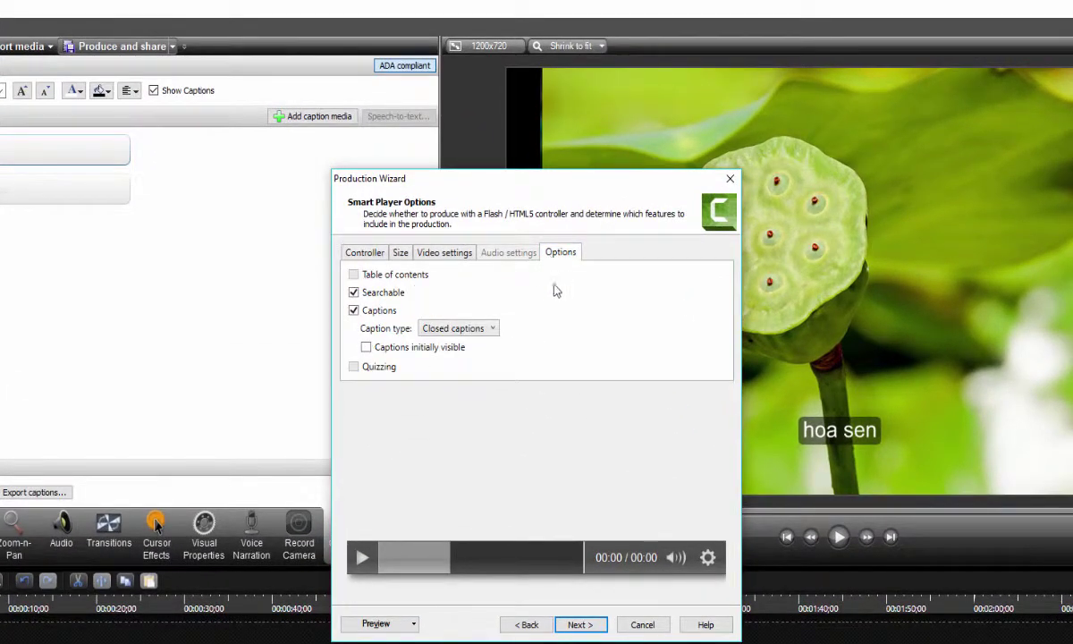
left_click(493, 330)
left_click(494, 332)
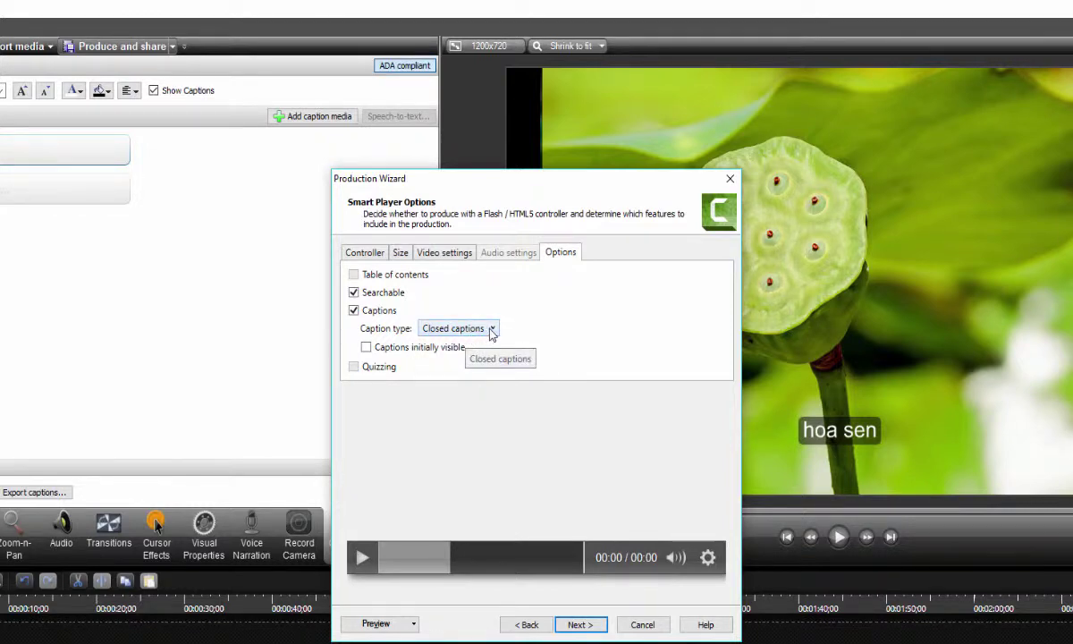
left_click(491, 331)
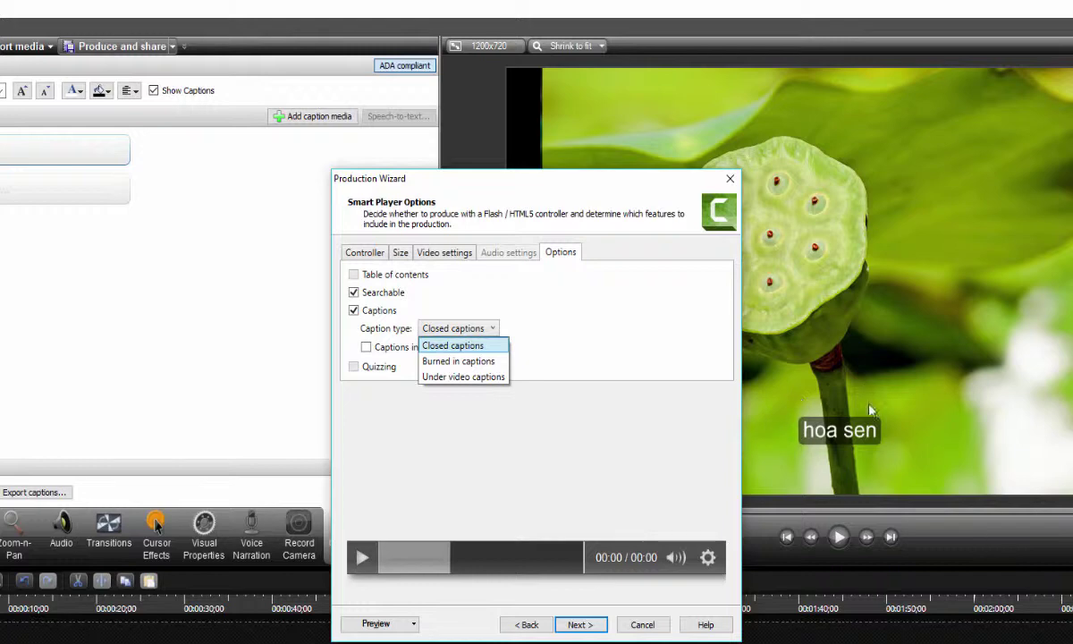
left_click(439, 362)
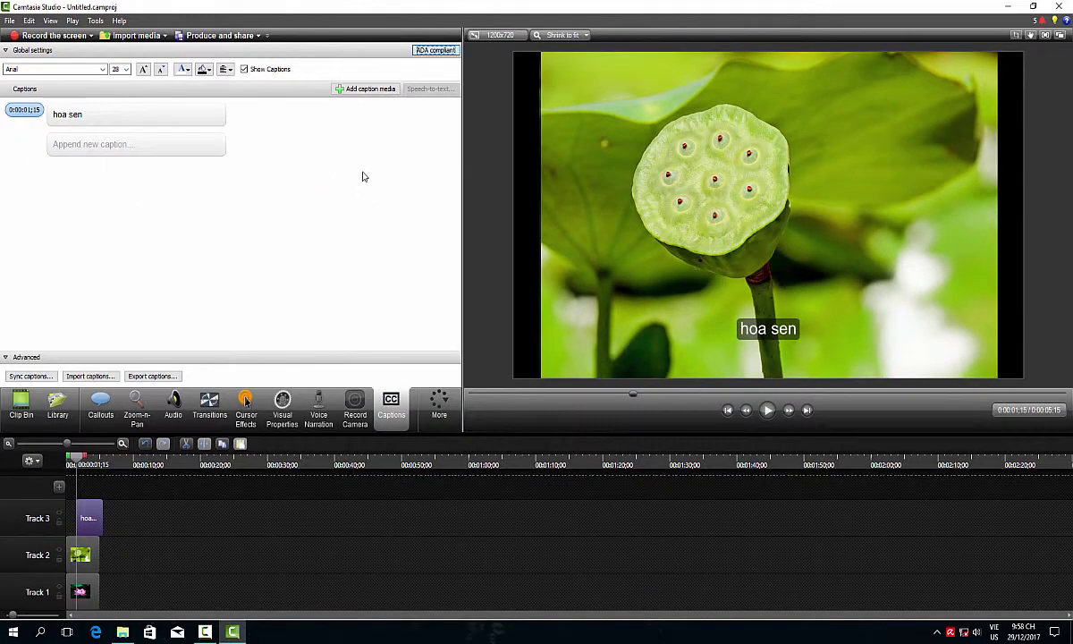
Return to the Clip Bin and move the "hoa sen" caption to the start of Track 3
left_click(20, 413)
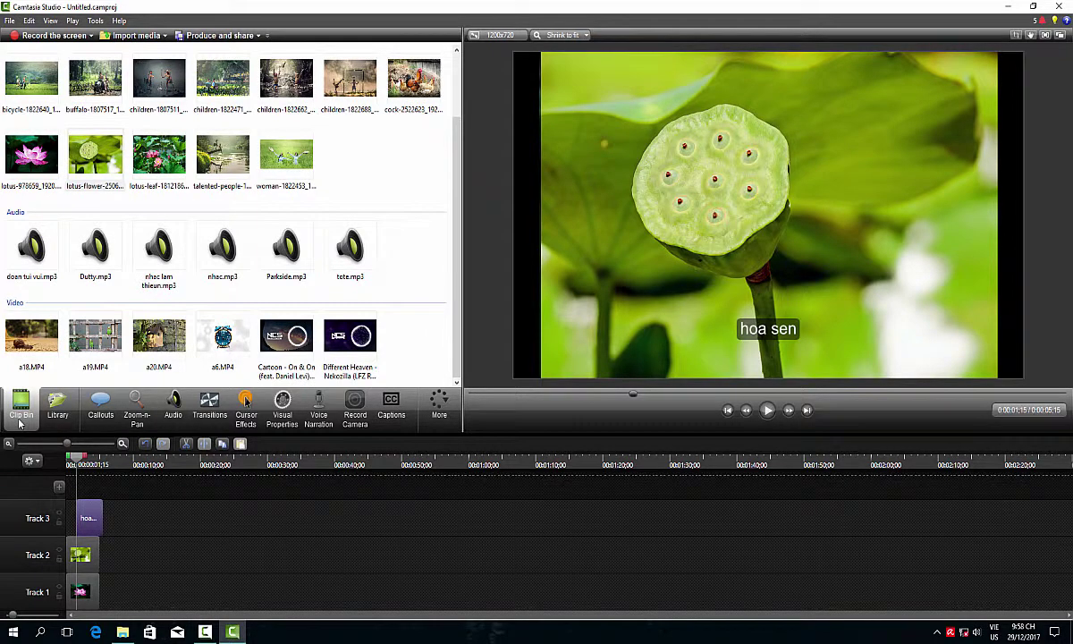
left_click_drag(89, 519, 79, 523)
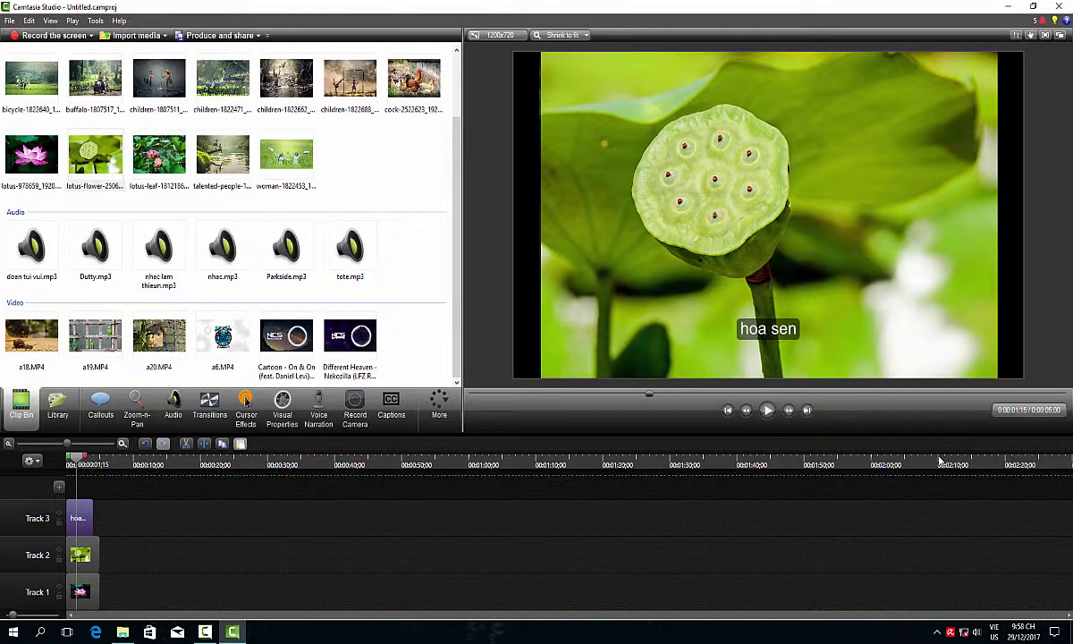
Try shifting the green lotus-flower image slightly left on the canvas and move it back
left_click(707, 277)
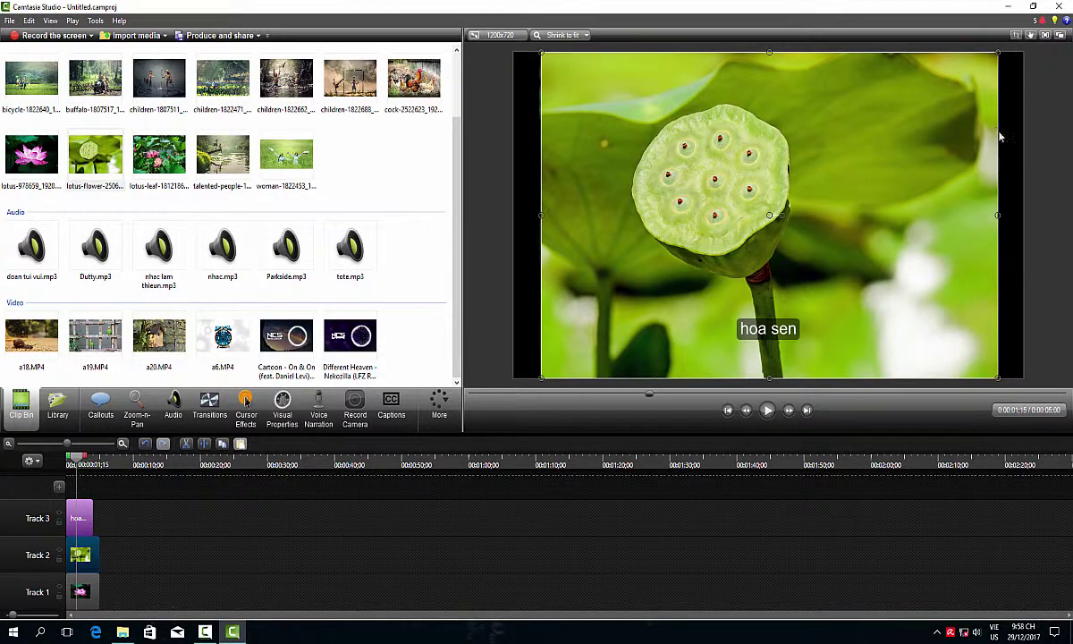
mouse_move(997, 131)
left_mouse_down()
mouse_move(906, 142)
mouse_move(954, 132)
mouse_move(923, 122)
mouse_move(1020, 123)
mouse_move(983, 131)
left_mouse_up()
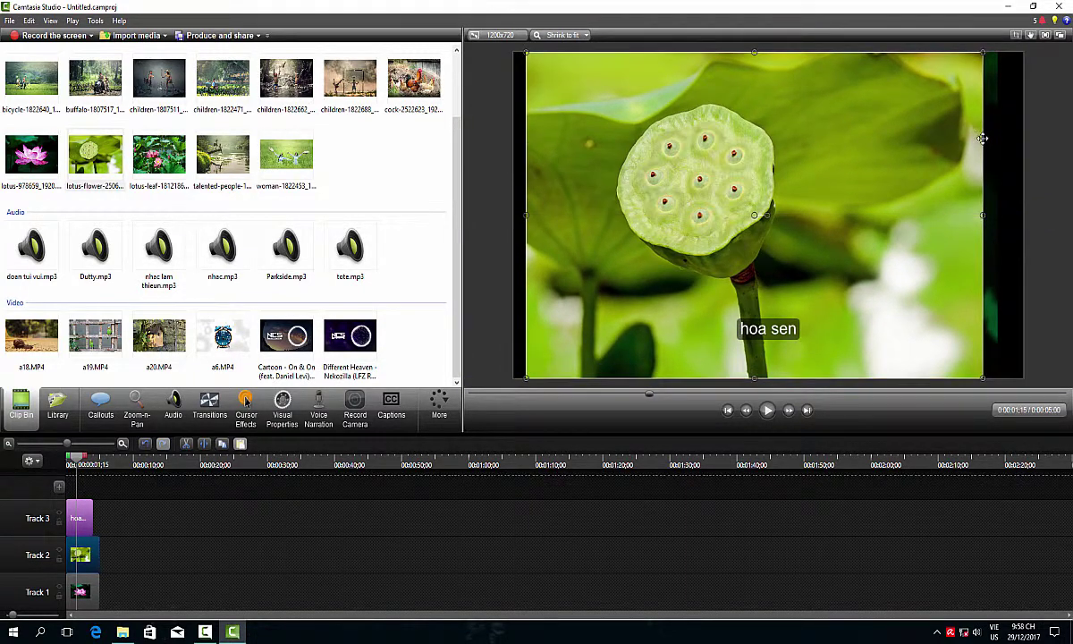
left_click(800, 159)
left_click_drag(801, 159, 817, 158)
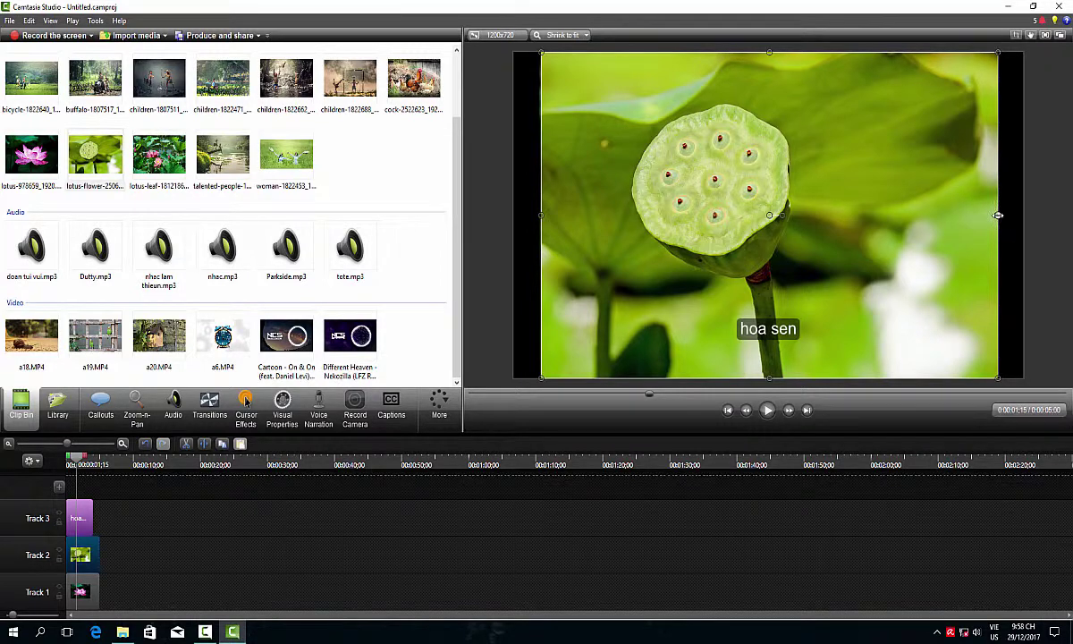
Shrink the green lotus-flower image to about half its width and place it over the upper right of the pink lotus
left_click_drag(998, 216, 977, 171)
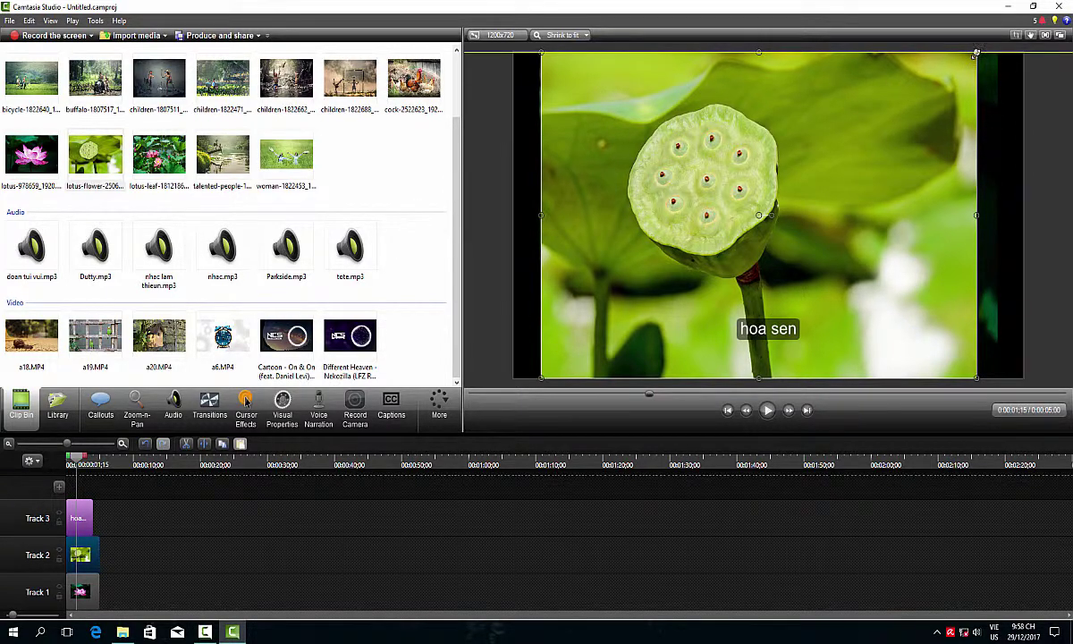
left_click_drag(976, 54, 975, 54)
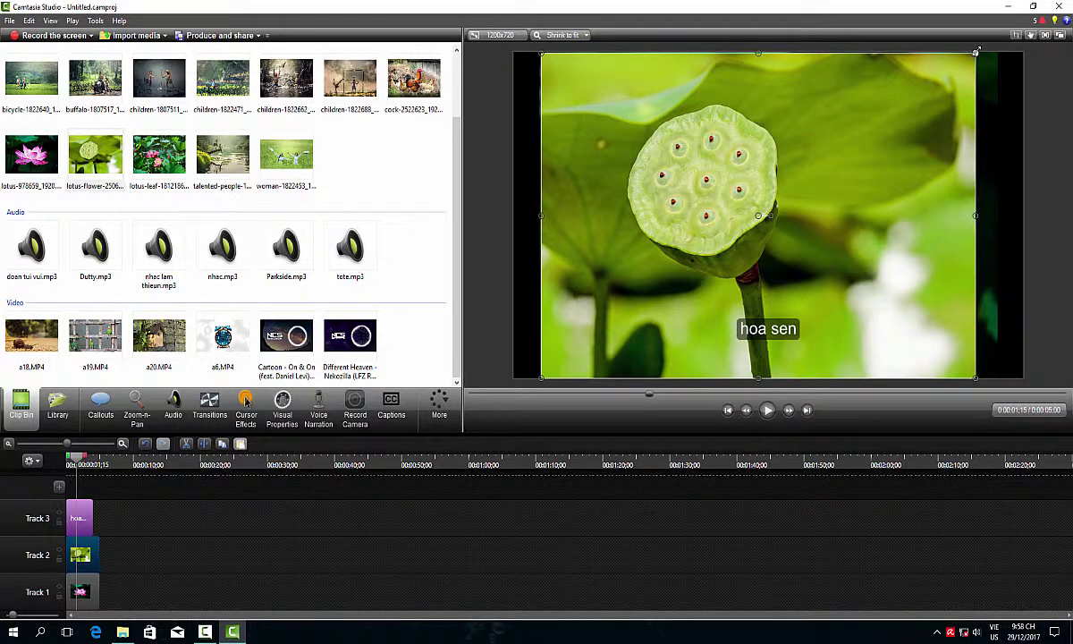
left_click_drag(976, 53, 778, 201)
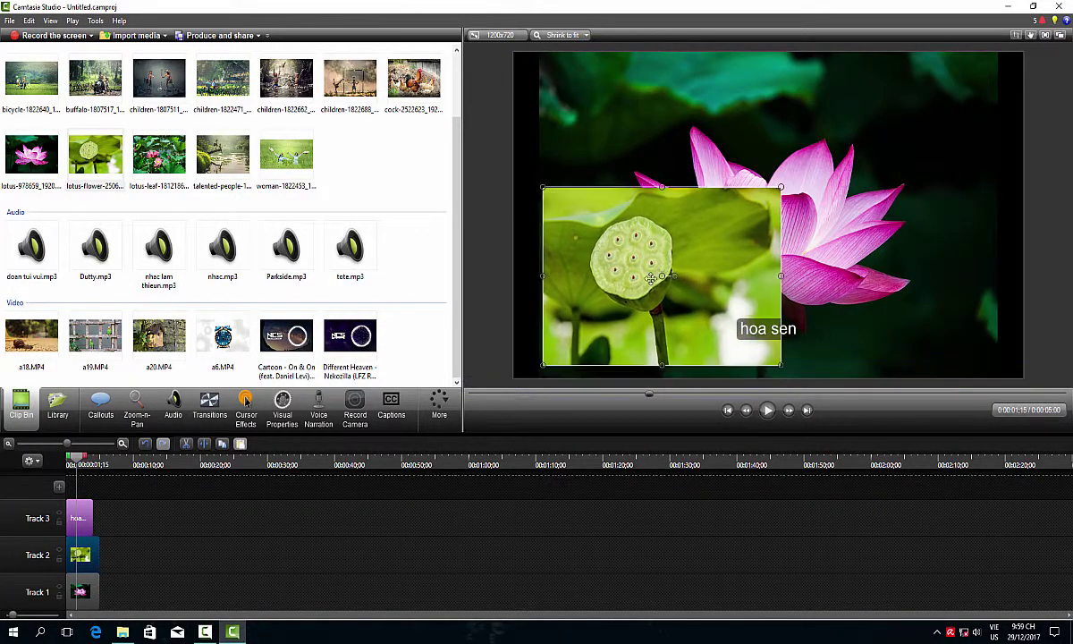
left_click_drag(651, 298, 830, 189)
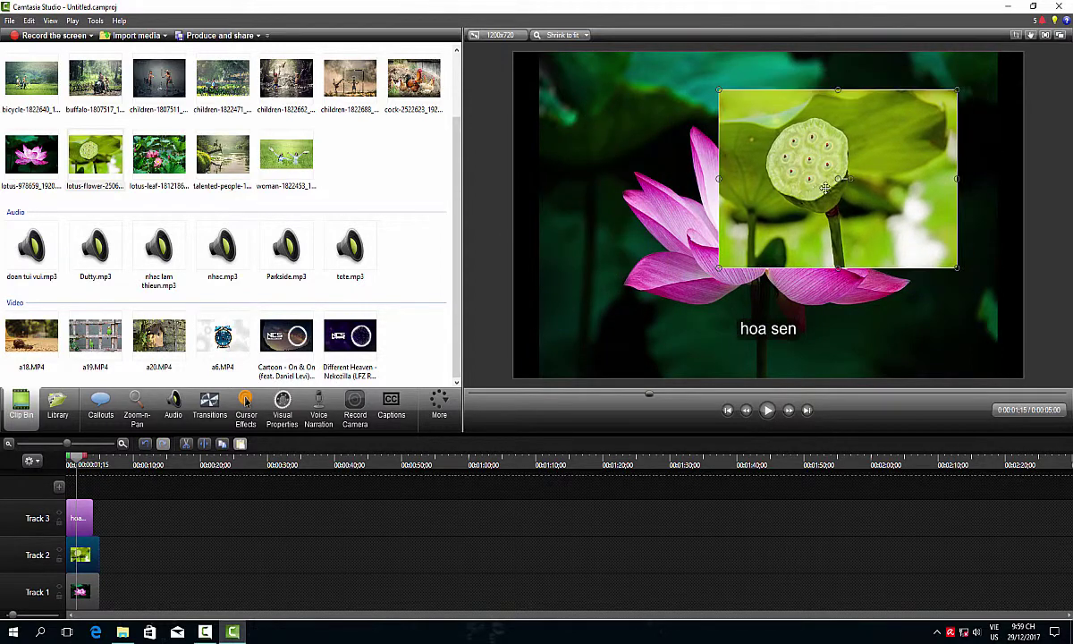
Reduce the green lotus-flower image's width and height further and move it to the lower right of the canvas
left_click_drag(721, 179, 785, 179)
left_click_drag(871, 91, 871, 134)
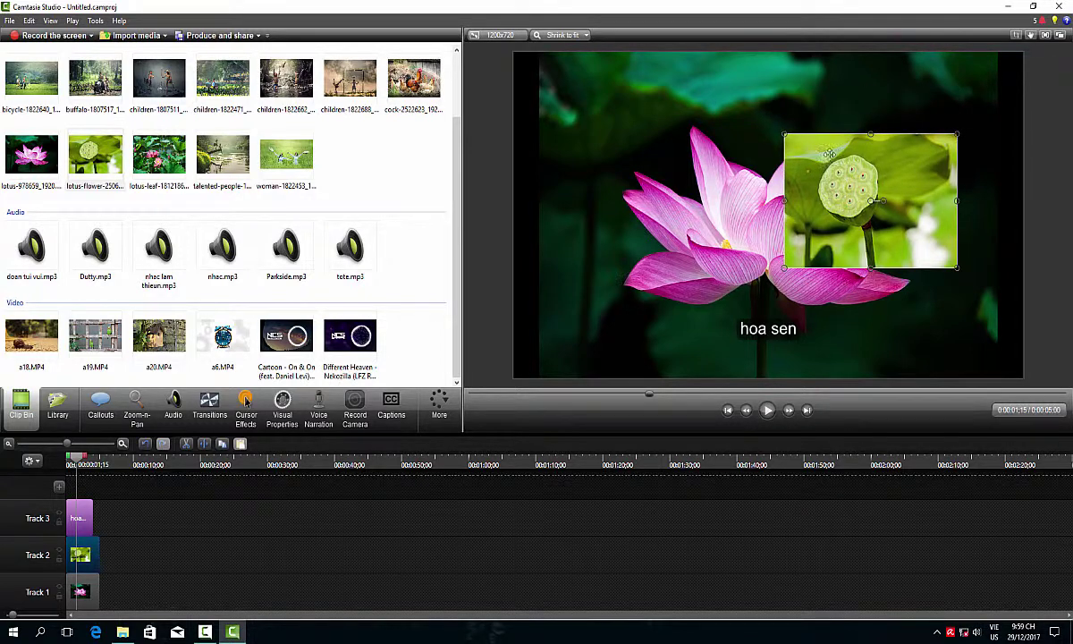
left_click_drag(789, 209, 860, 273)
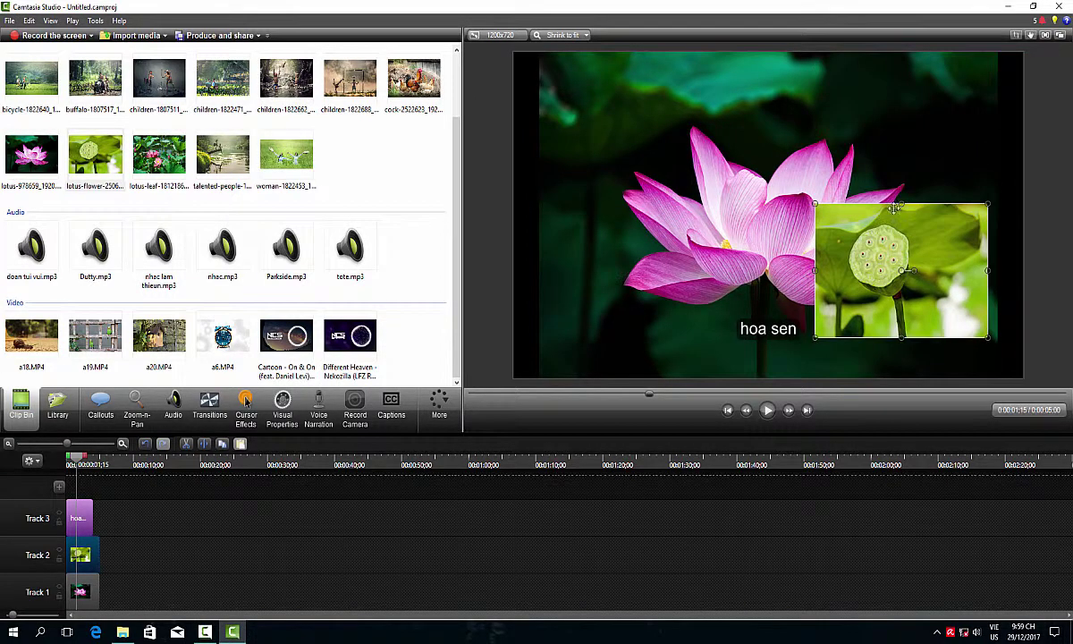
left_click_drag(902, 206, 902, 230)
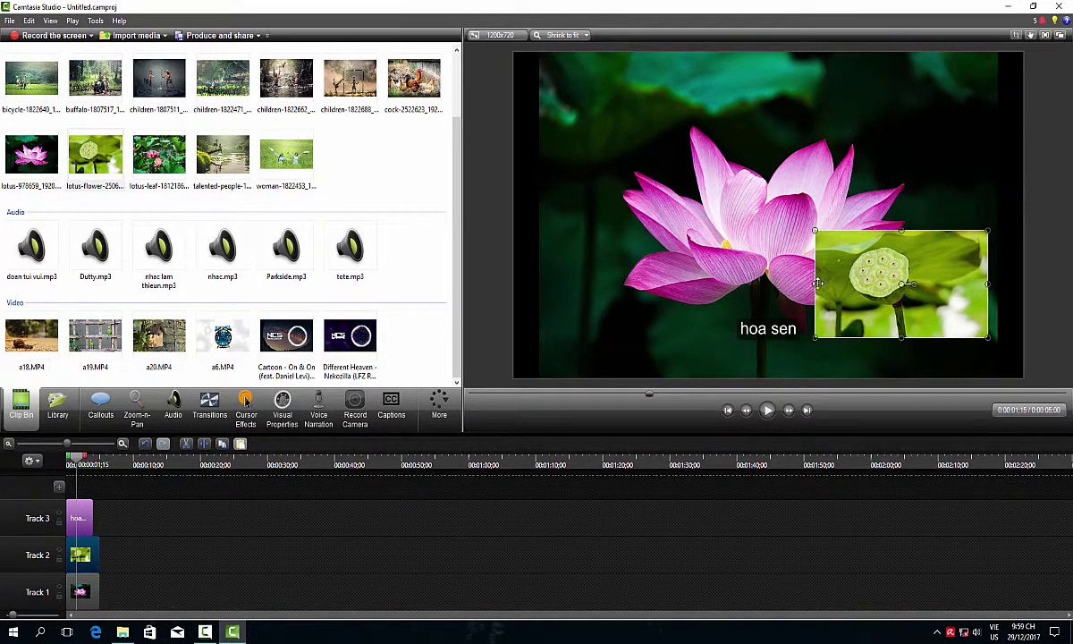
Narrow the green lotus-flower image from its left edge, then crop its right and left sides
left_click_drag(816, 283, 843, 284)
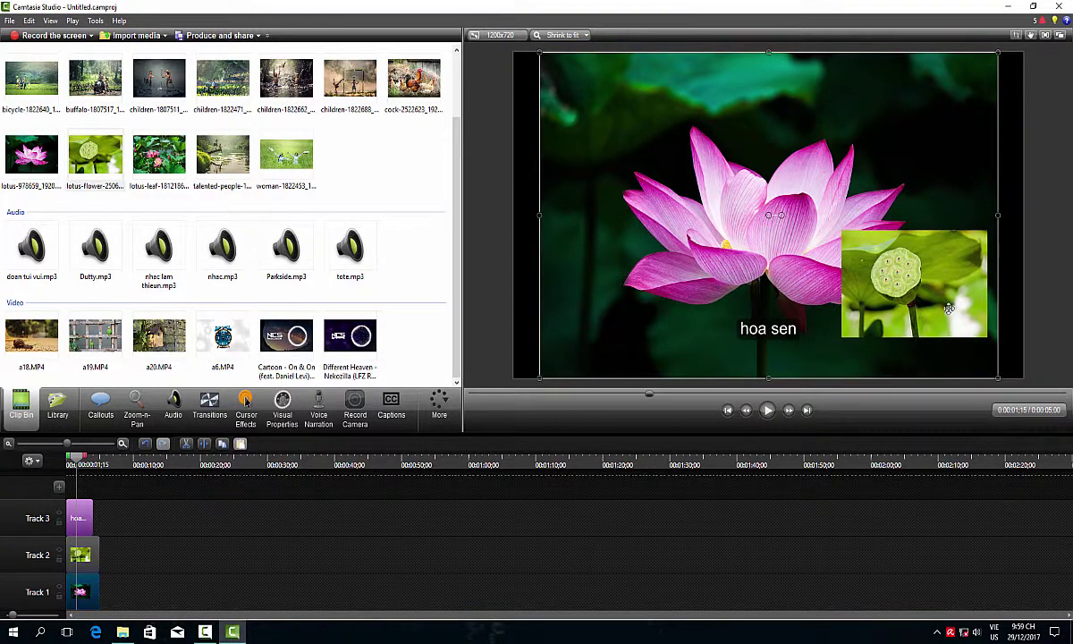
left_click(1018, 38)
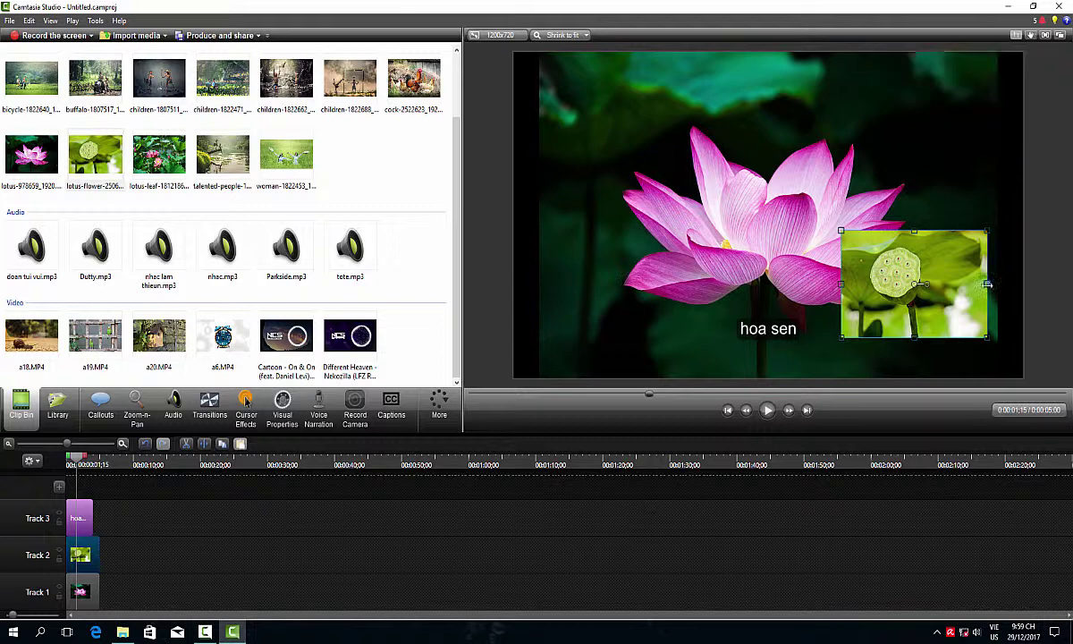
left_click_drag(988, 285, 958, 288)
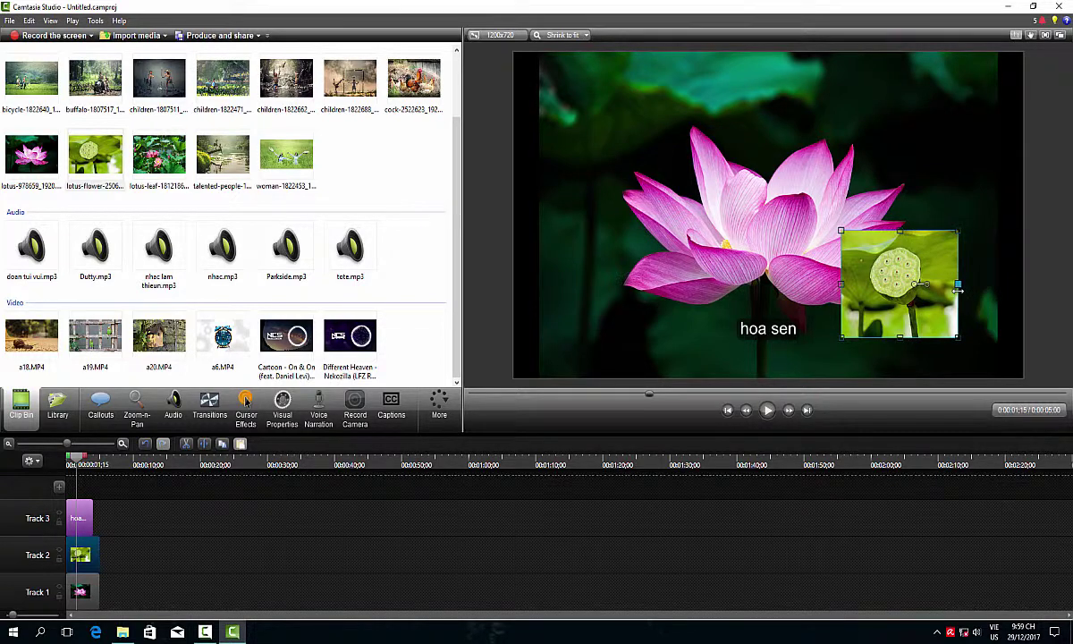
left_click_drag(841, 284, 853, 286)
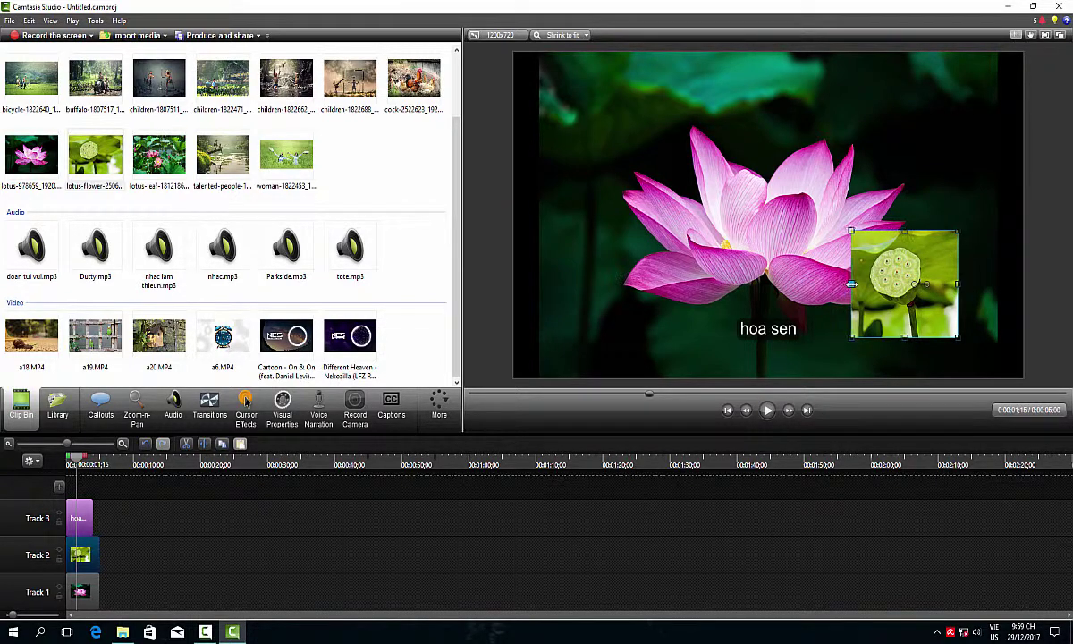
Move the green lotus-flower image to the upper right of the canvas and widen its crop on both sides
left_click_drag(882, 324, 914, 133)
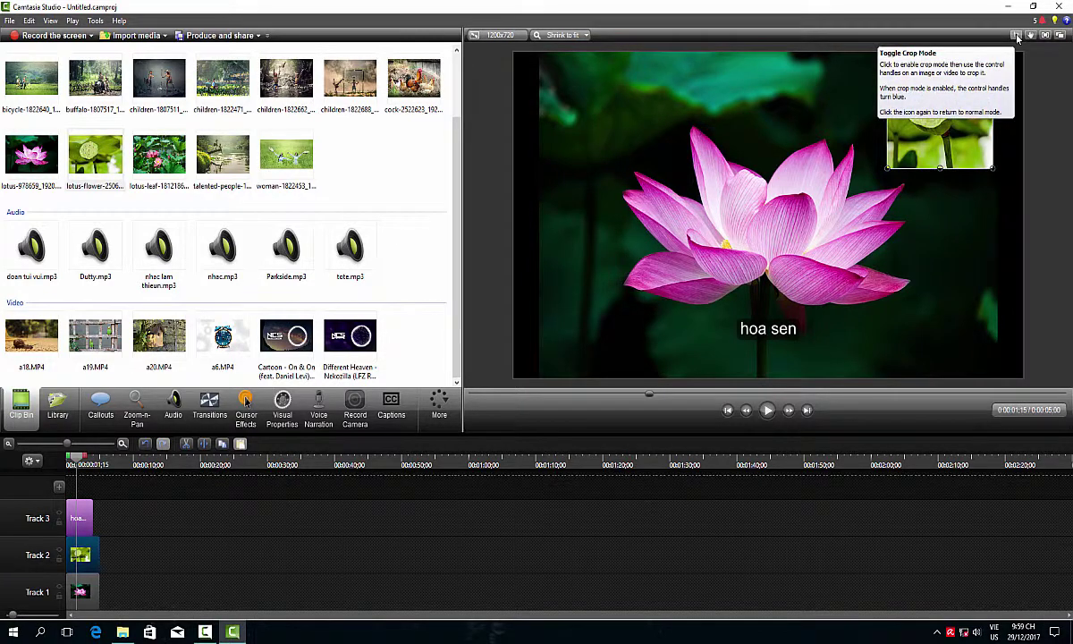
left_click(921, 218)
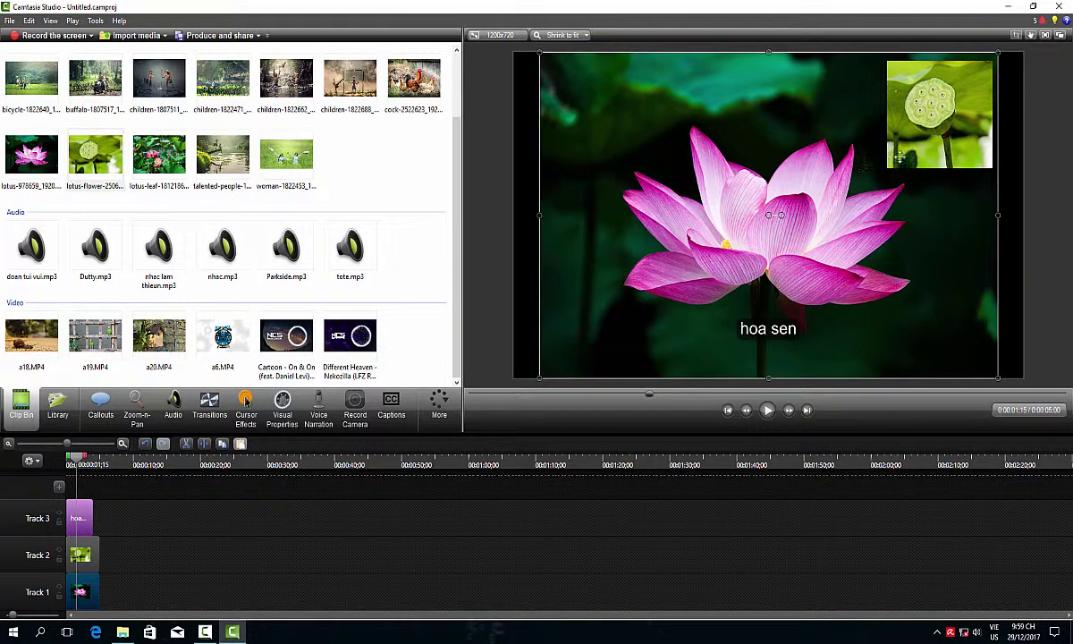
left_click(88, 562)
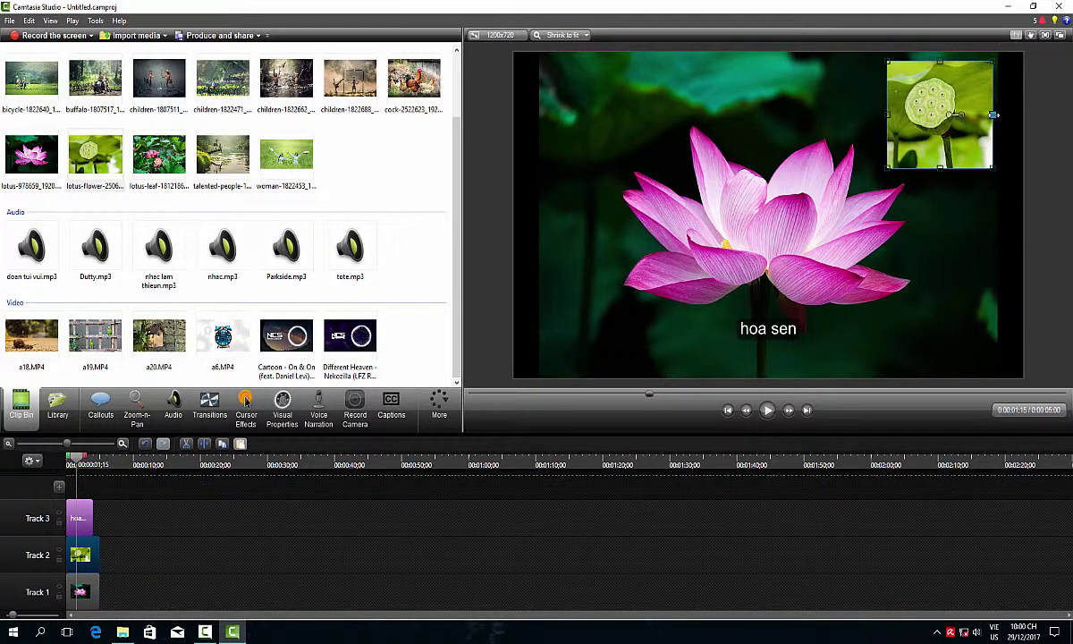
left_click_drag(993, 115, 1000, 117)
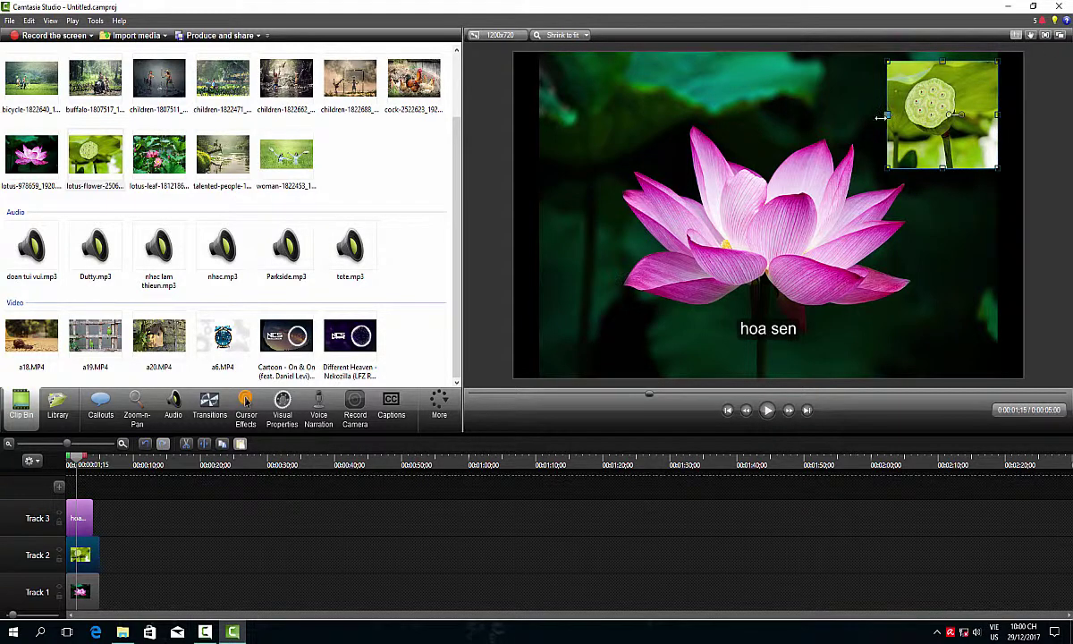
left_click_drag(882, 116, 854, 127)
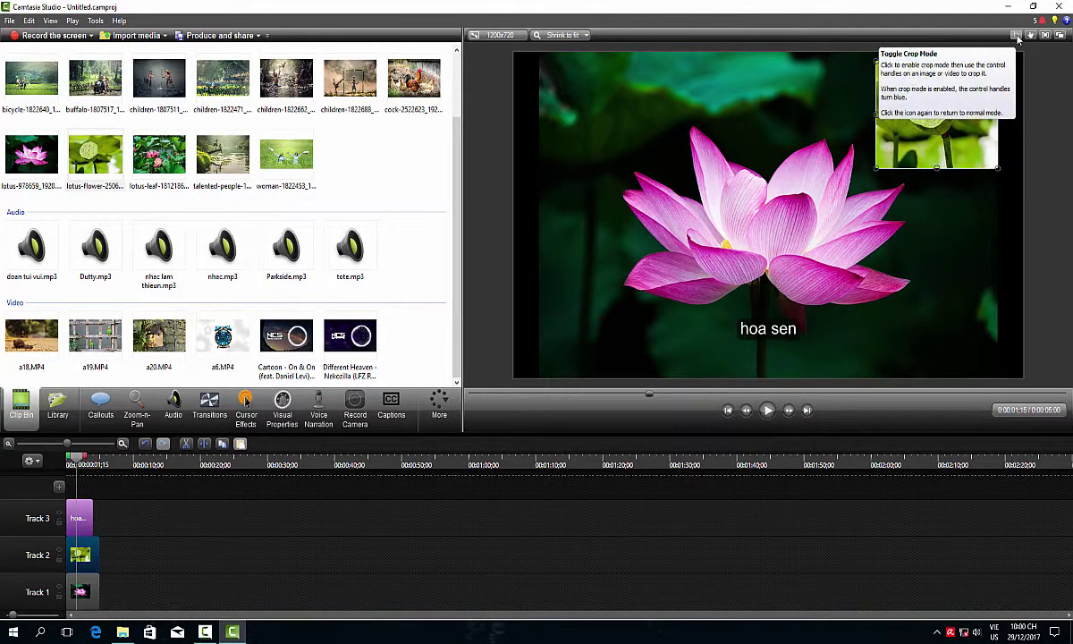
Stretch the pink lotus image sideways in both directions to fill the full width of the canvas
left_click(622, 274)
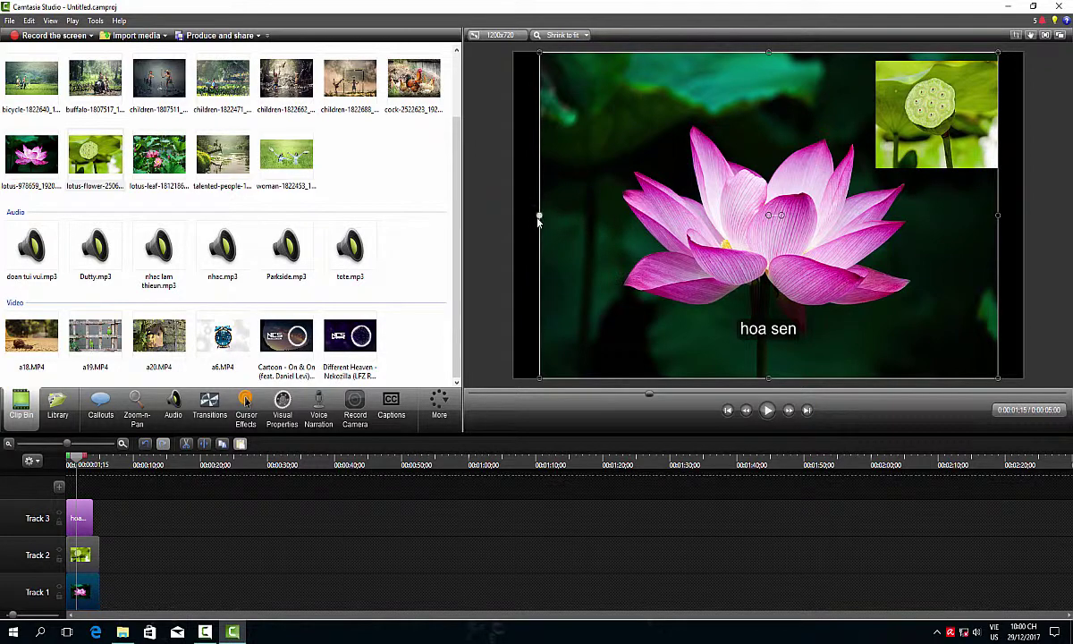
left_click_drag(539, 216, 514, 218)
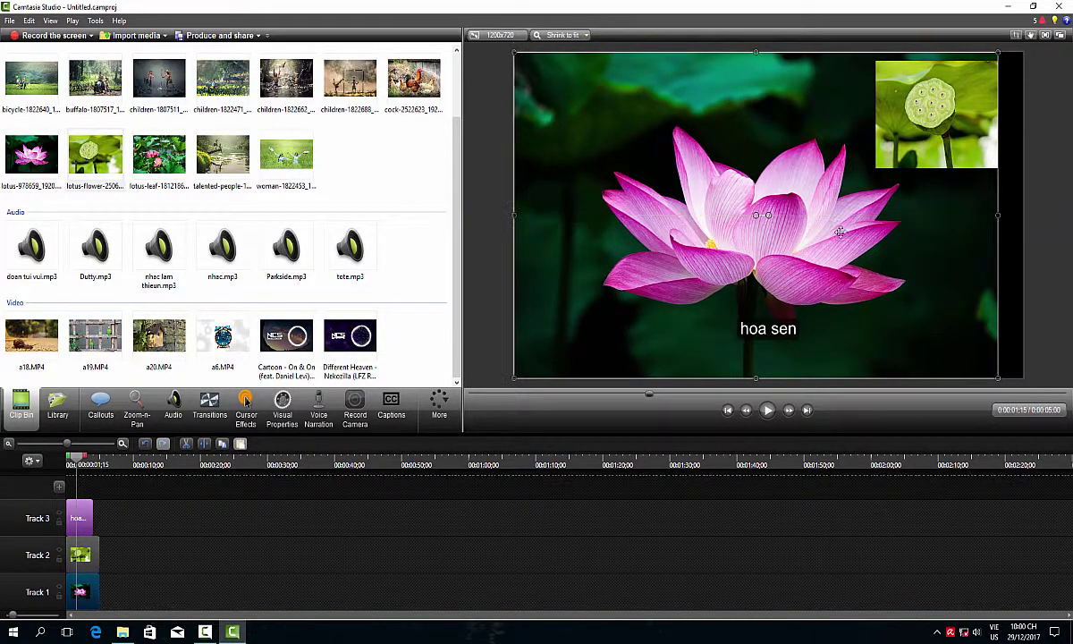
left_click_drag(996, 215, 1021, 217)
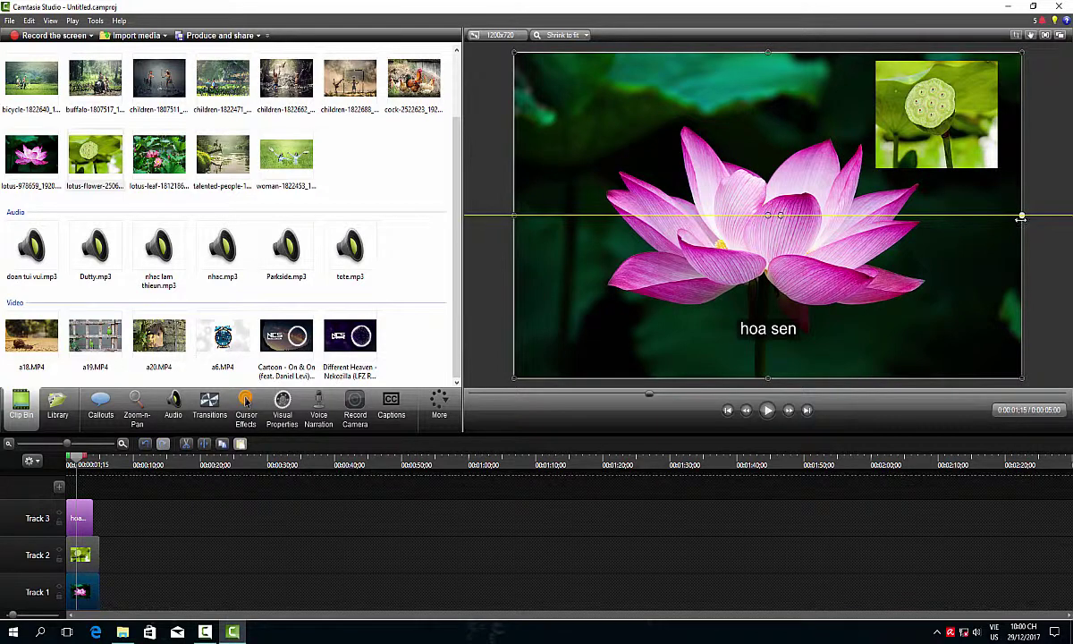
left_click_drag(1022, 217, 1025, 216)
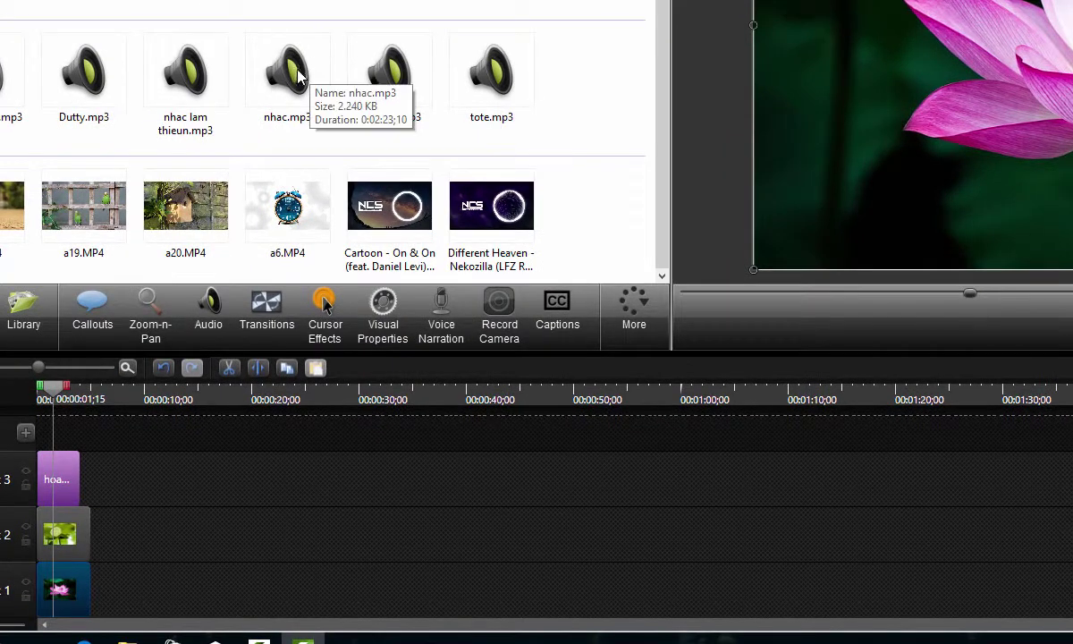
Add nhac.mp3 at the start of Track 1, moving the pink lotus up to Track 2 and the green image further along
left_click_drag(239, 196, 214, 401)
left_click_drag(250, 353, 127, 555)
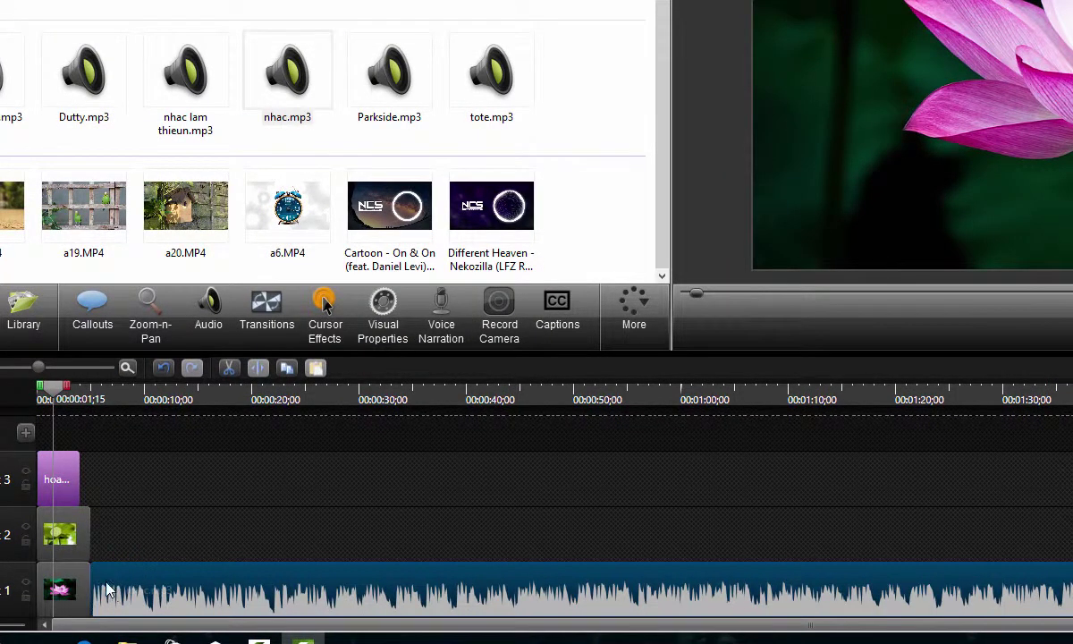
left_click(85, 545)
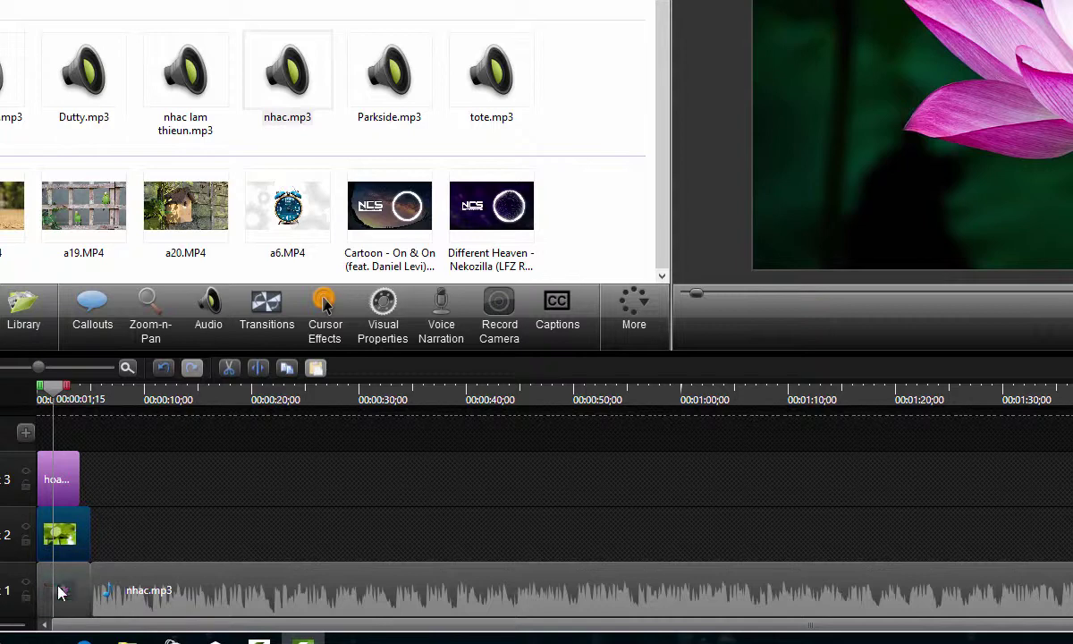
left_click_drag(64, 533, 253, 525)
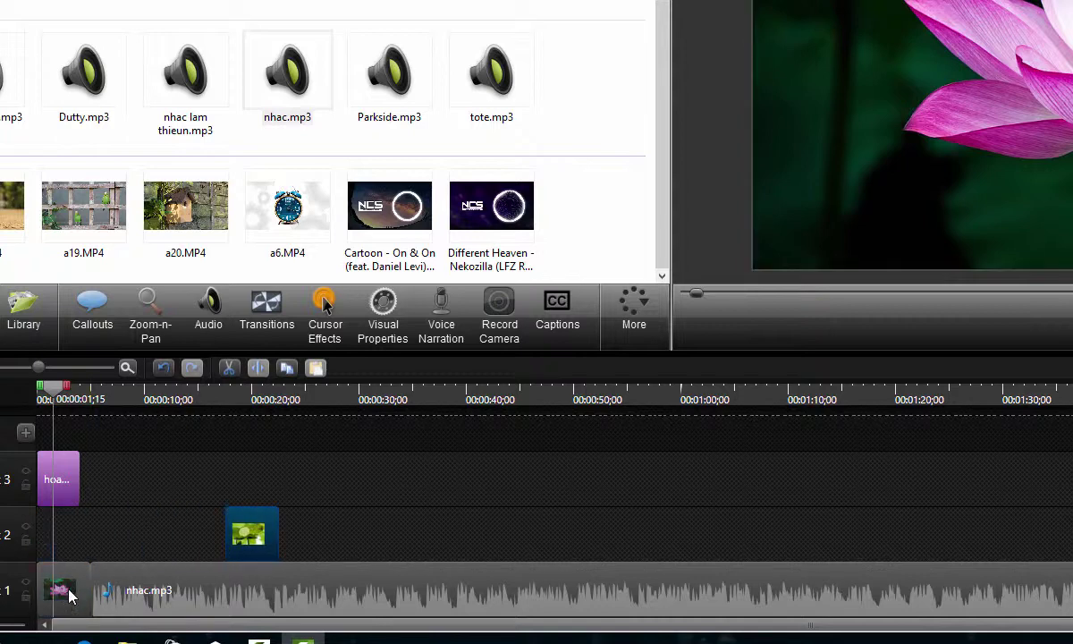
left_click_drag(72, 592, 81, 532)
left_click_drag(84, 595, 49, 595)
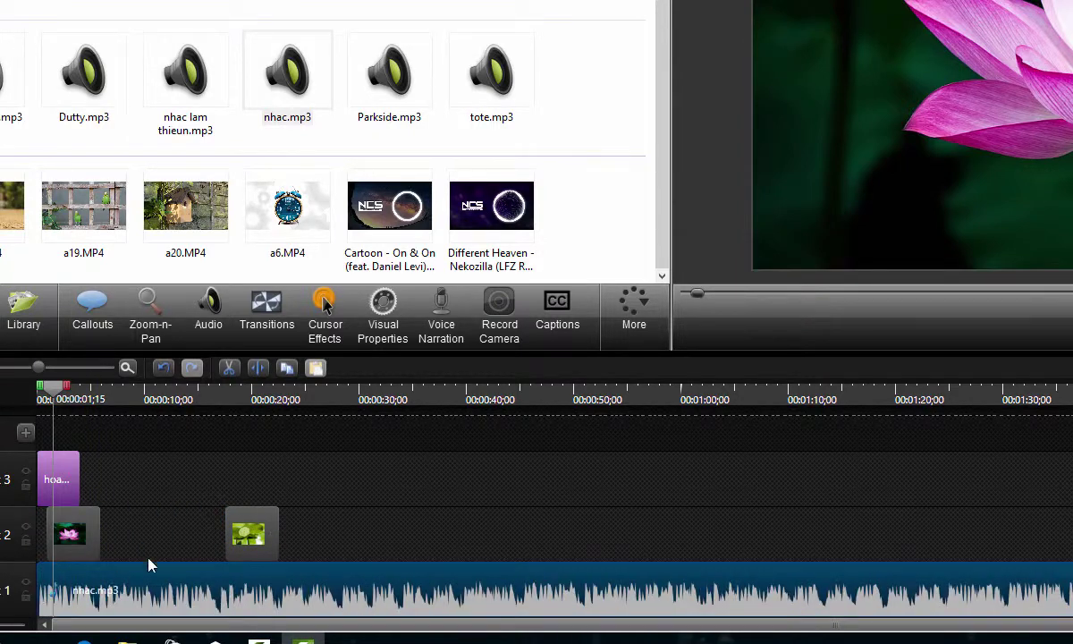
Place the "hoa sen" caption at about 19 s and the green image at about 35 s on Track 3, with the pink lotus starting Track 2
left_click_drag(240, 551, 421, 483)
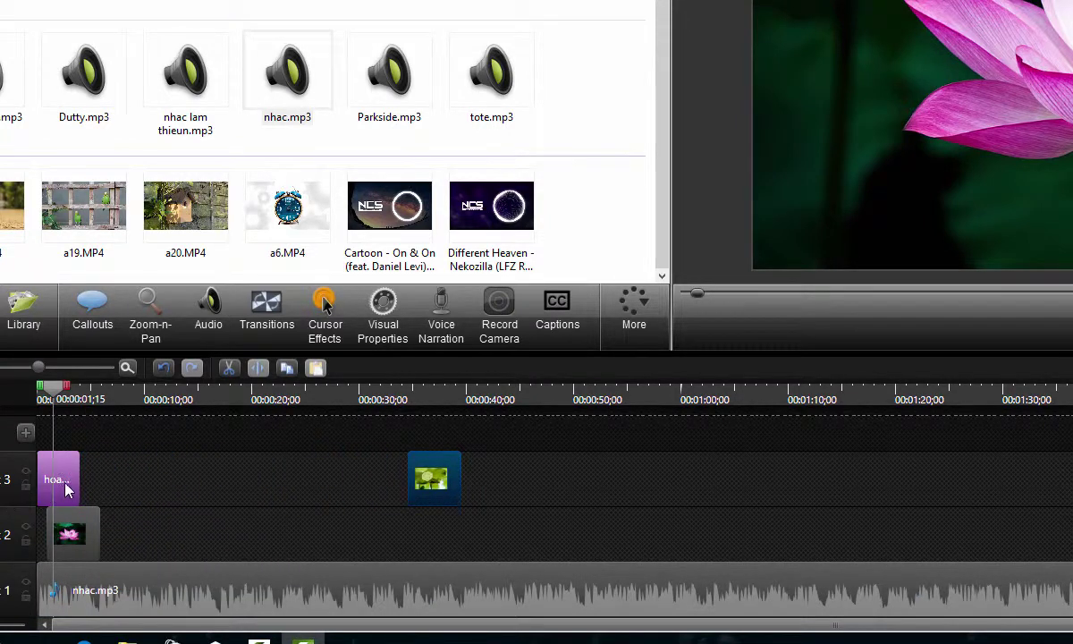
left_click_drag(67, 491, 264, 483)
left_click_drag(83, 534, 62, 533)
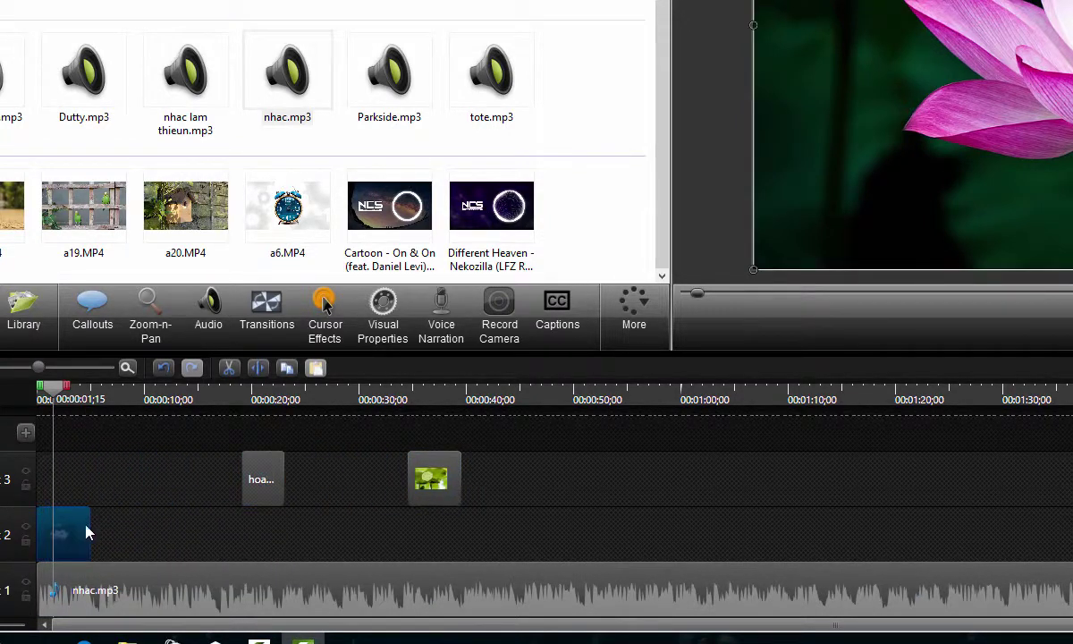
key("space")
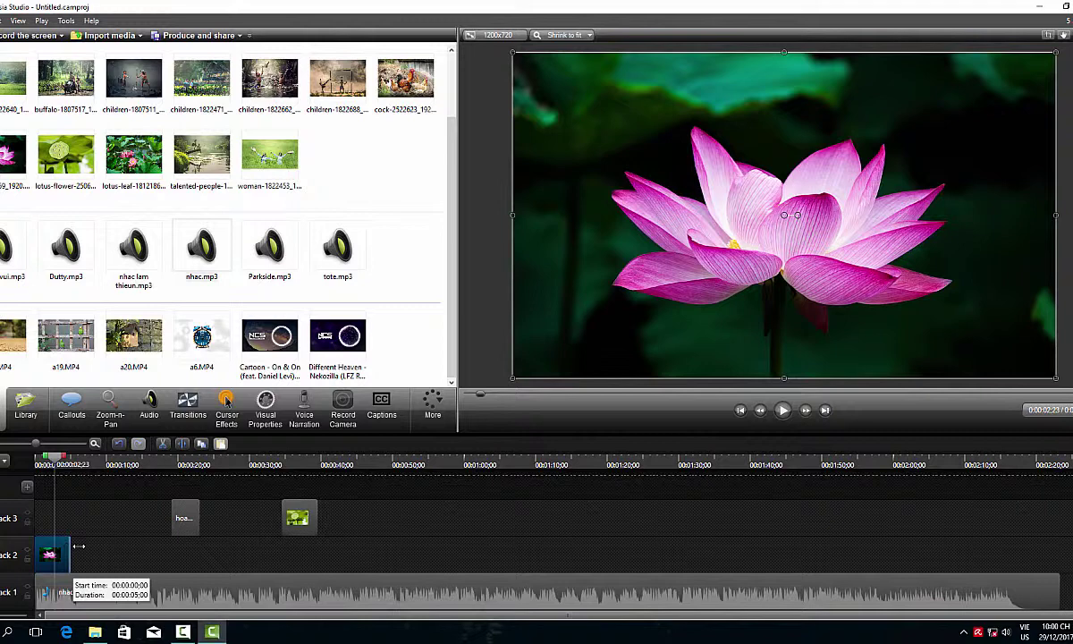
Try extending the pink lotus clip on Track 2 to the music's end, then set its duration to about 12 seconds
left_click_drag(78, 546, 1060, 549)
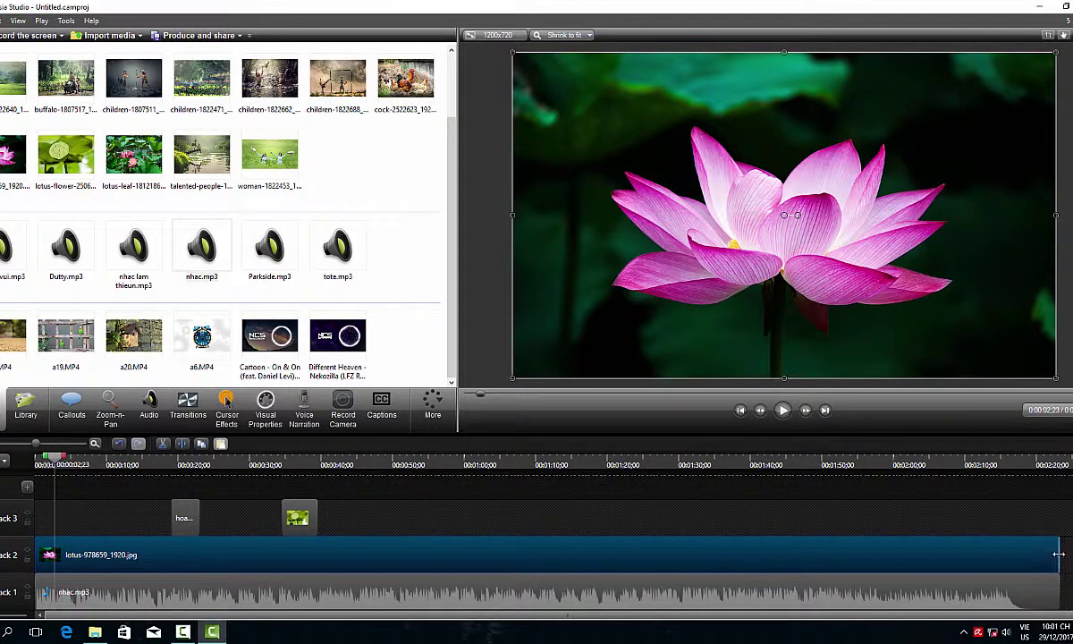
left_click_drag(1058, 555, 61, 547)
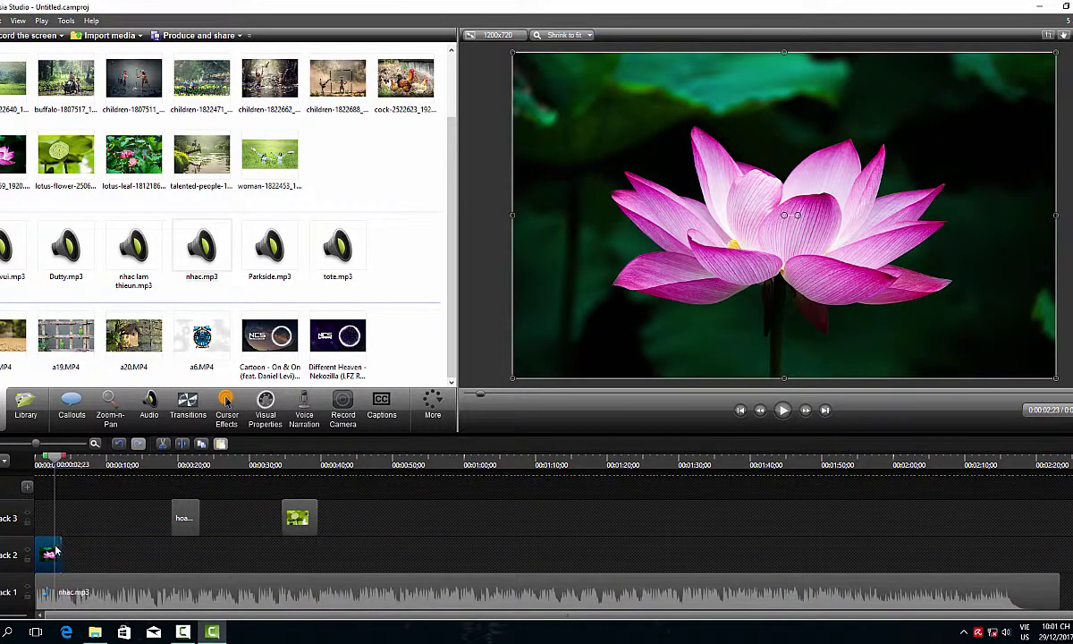
left_click_drag(63, 541, 123, 548)
Return the "hoa sen" caption to the start of Track 3 and add a19.MP4 to Track 2 and a20.MP4 to Track 3, after the lotus image
left_click_drag(193, 525, 56, 519)
left_click_drag(56, 352, 150, 563)
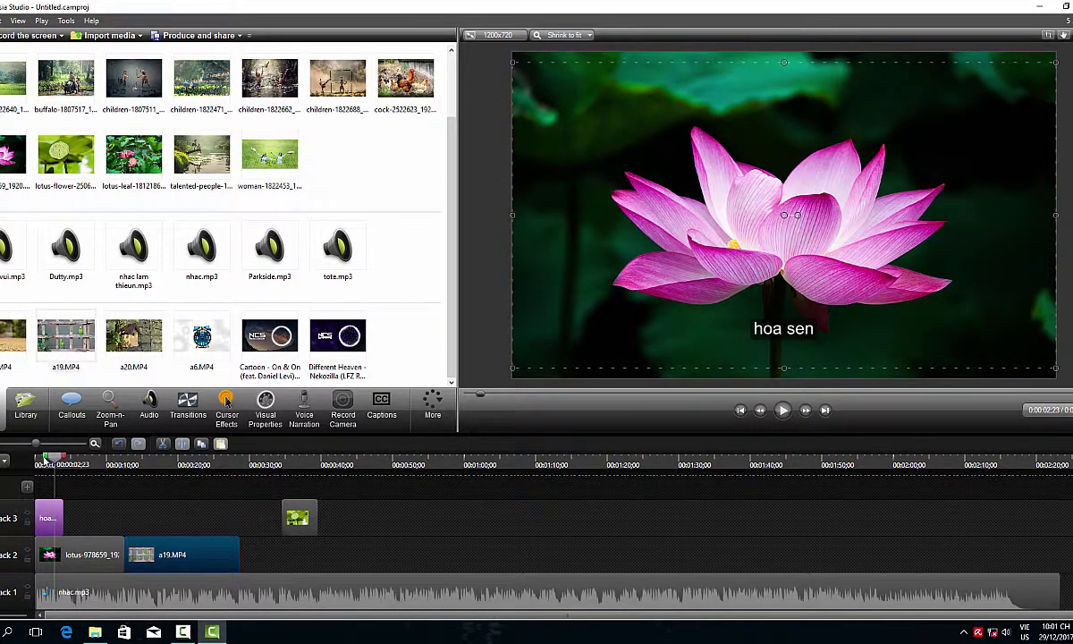
left_click_drag(130, 344, 119, 519)
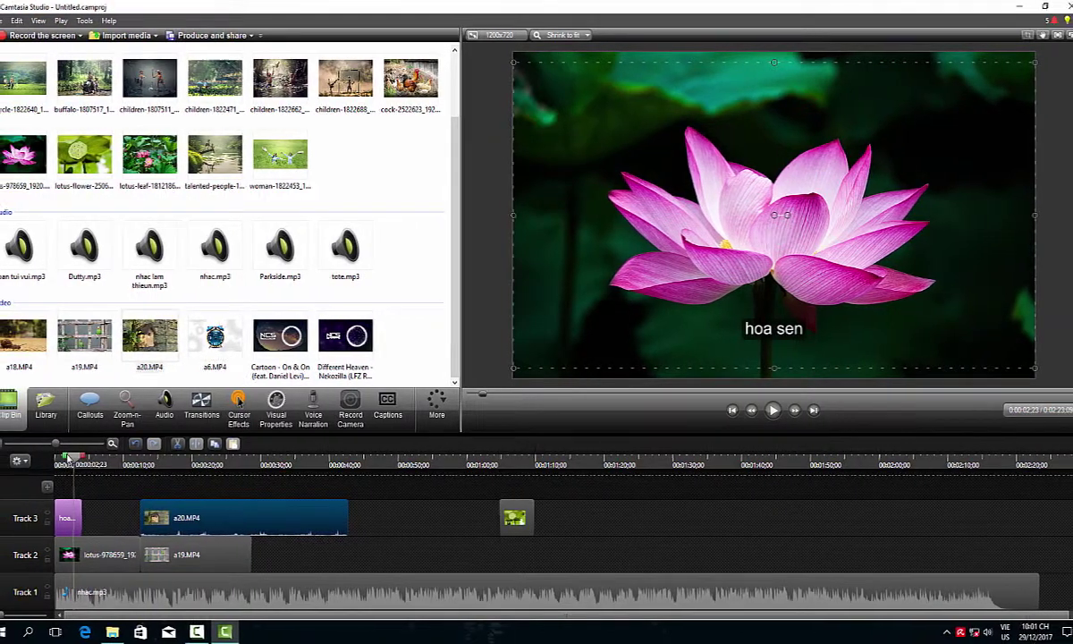
Split the clips on all tracks at 0:00:15;00
left_click_drag(67, 458, 158, 464)
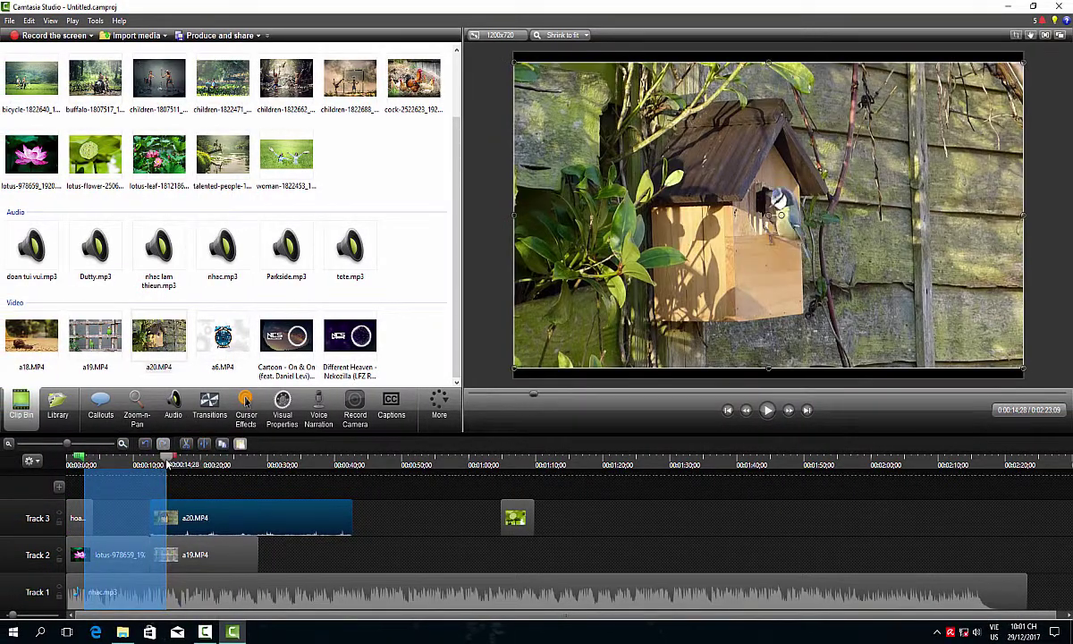
left_click(169, 464)
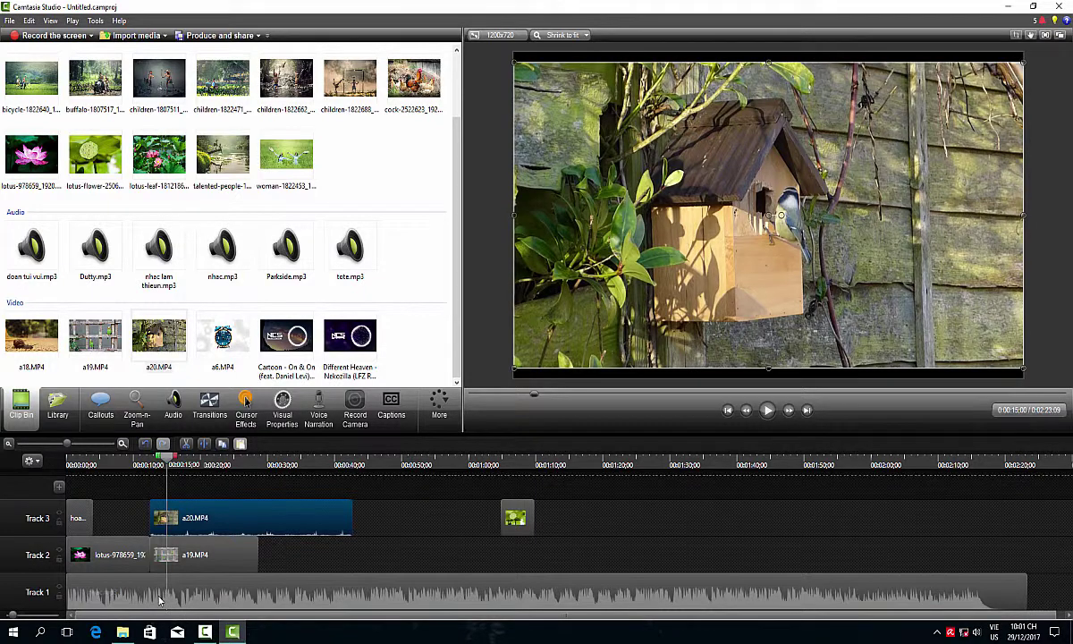
left_click(305, 562)
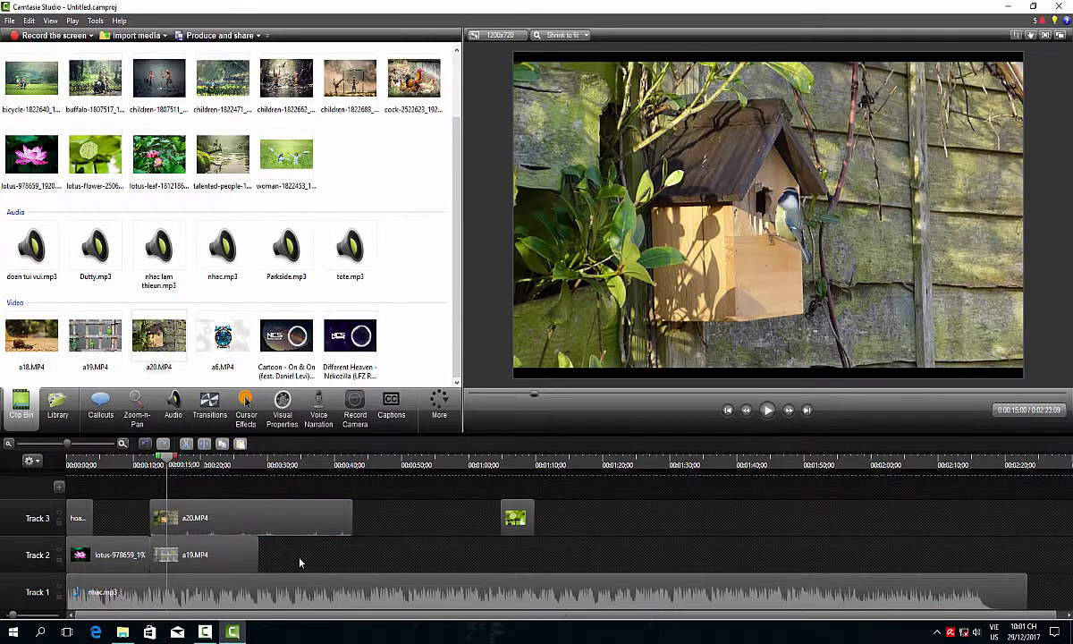
key("ctrl+a")
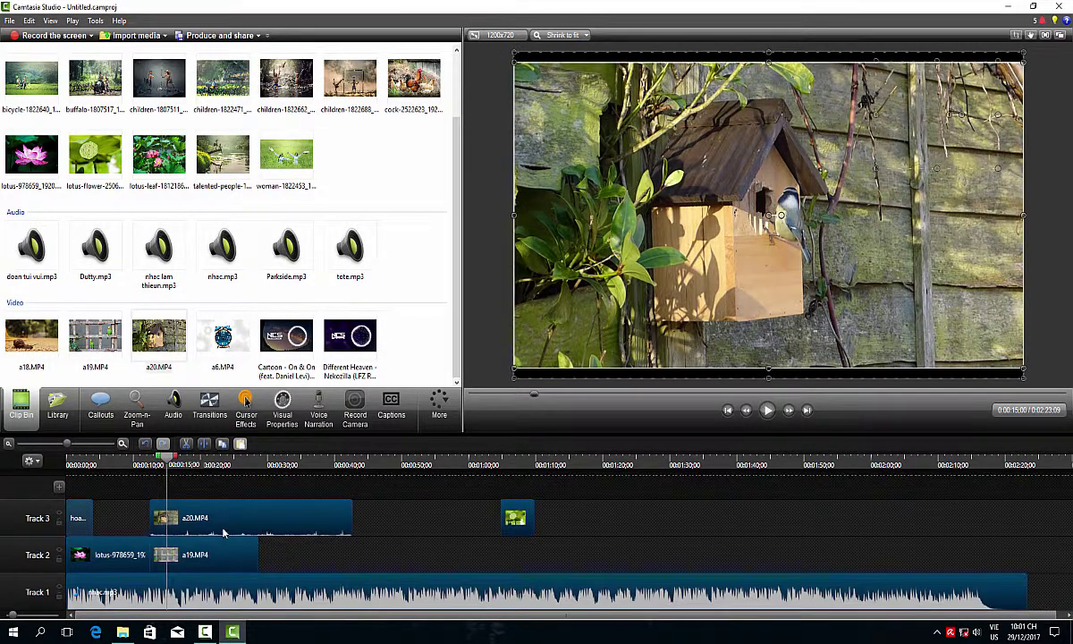
left_click(204, 443)
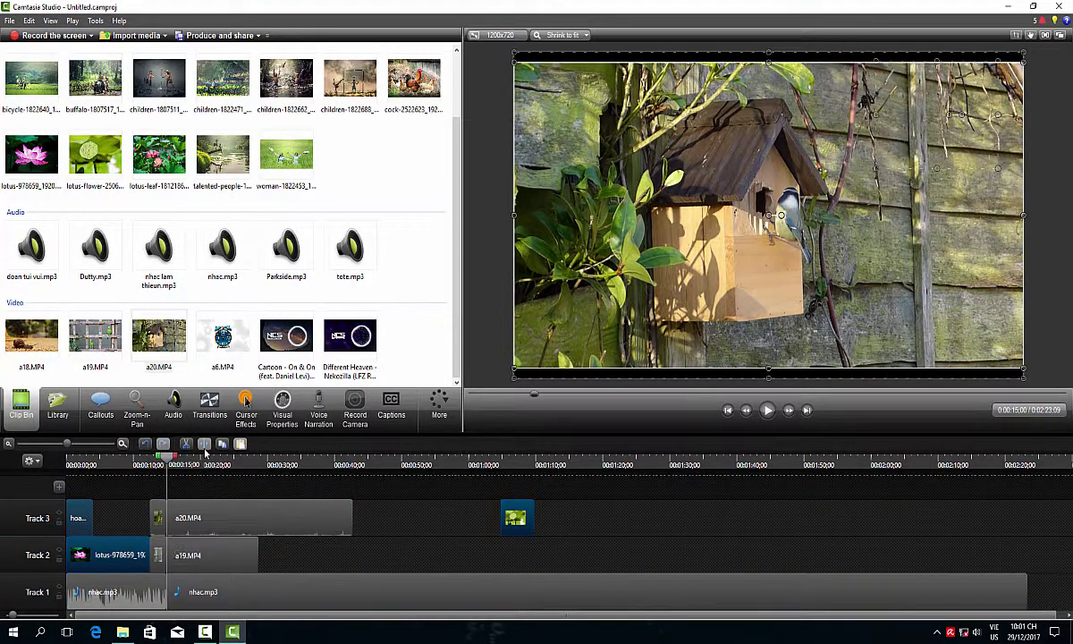
Pull the second parts of a20.MP4 and a19.MP4 away from the cut and move them back against it
left_click_drag(215, 528, 277, 534)
left_click_drag(215, 555, 277, 554)
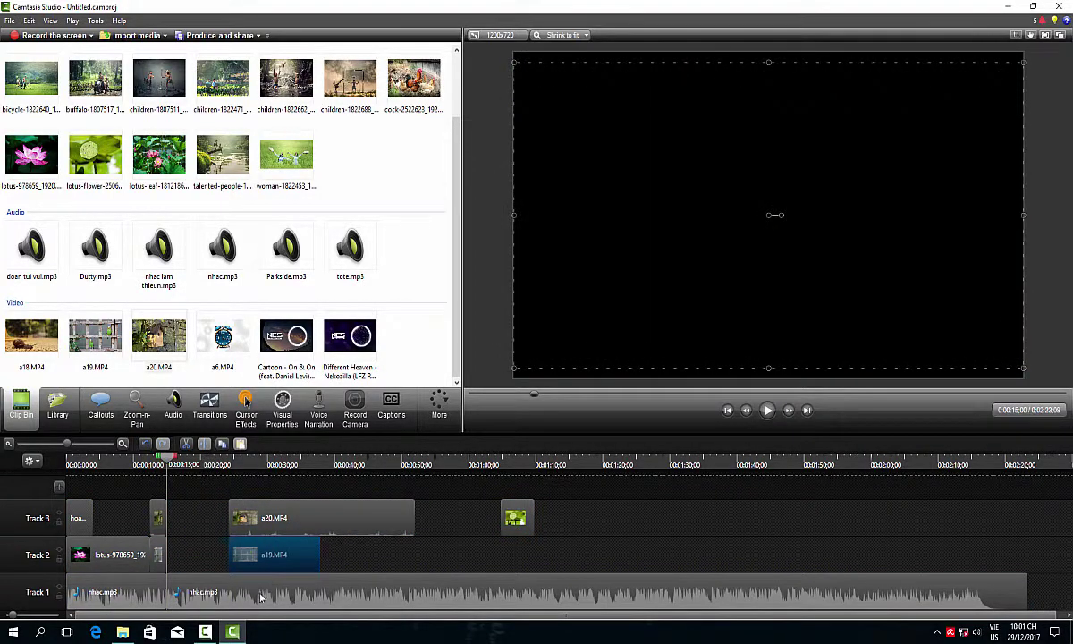
mouse_move(187, 595)
left_mouse_down()
mouse_move(340, 598)
mouse_move(186, 598)
left_mouse_up()
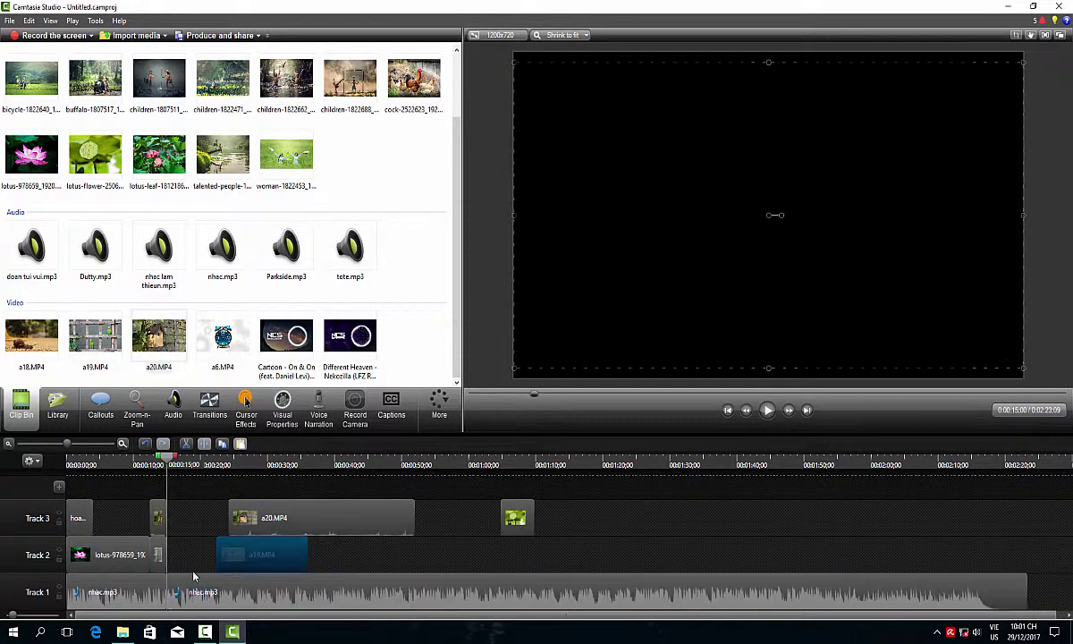
left_click_drag(302, 555, 197, 528)
left_click(257, 527)
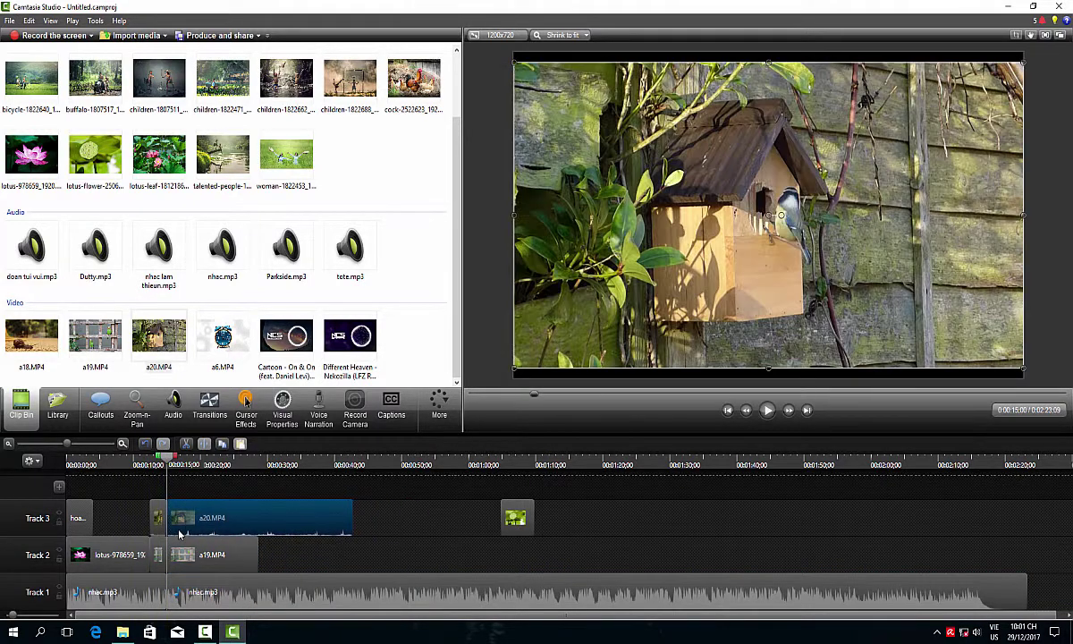
Split only the second part of nhac.mp3 on Track 1 at 0:00:21;00
left_click(213, 599)
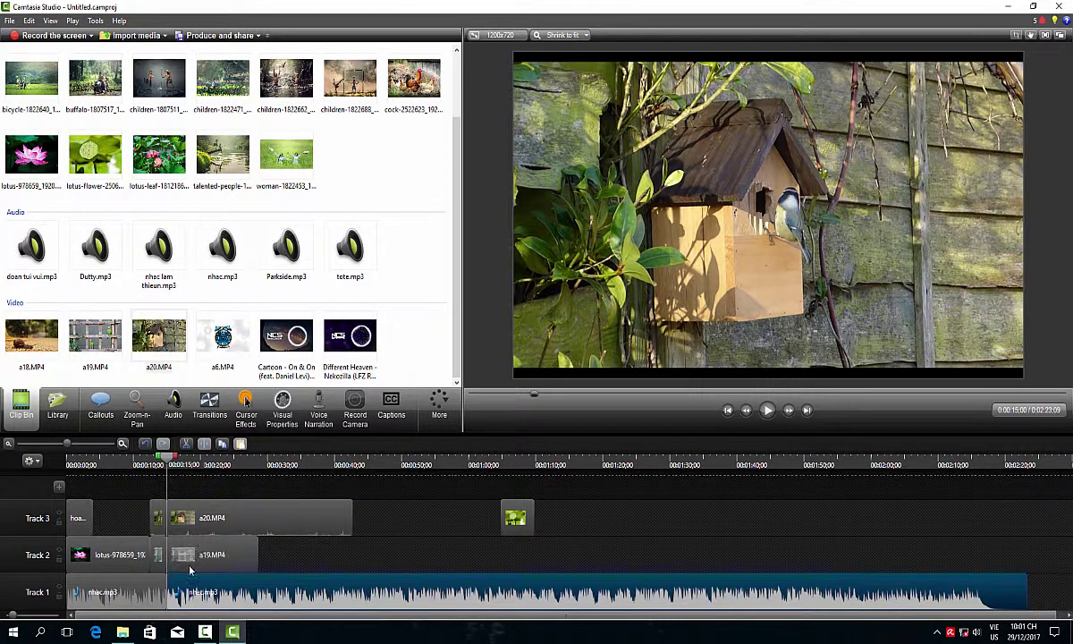
left_click_drag(170, 458, 204, 466)
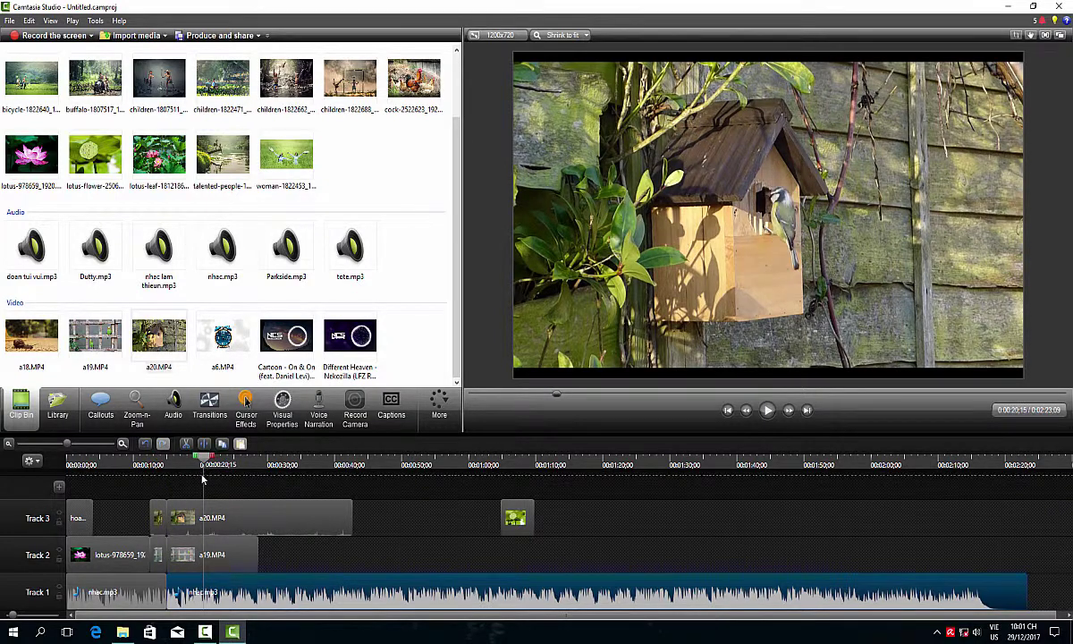
left_click(222, 605)
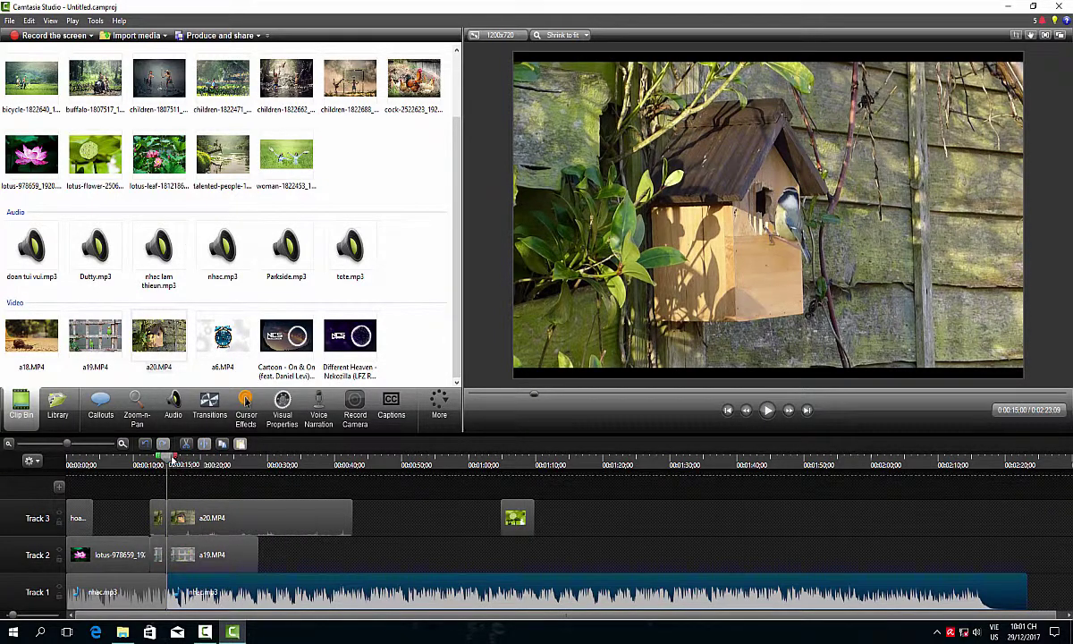
left_click_drag(175, 458, 204, 458)
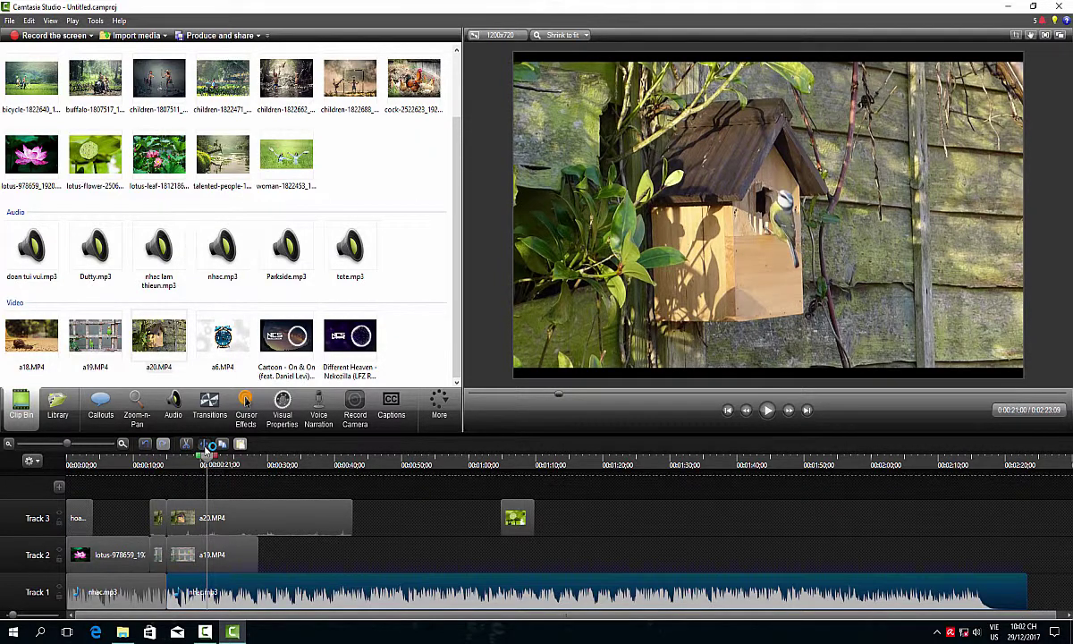
left_click(206, 445)
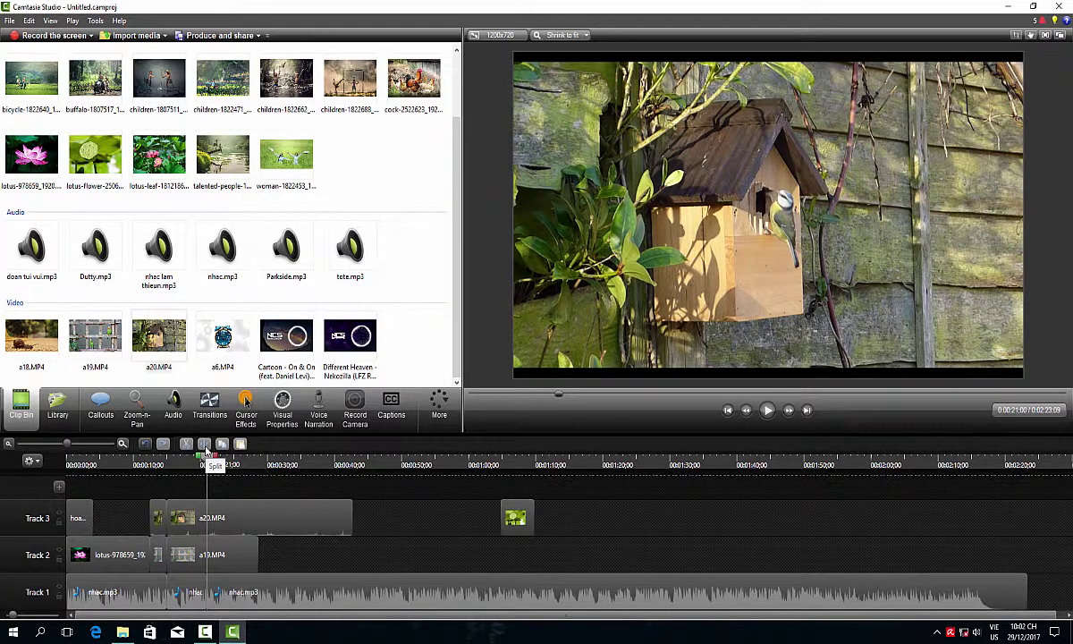
Split the second parts of a19.MP4 and a20.MP4 together at 0:00:24;07, leaving the music on Track 1 uncut there
left_click(215, 557)
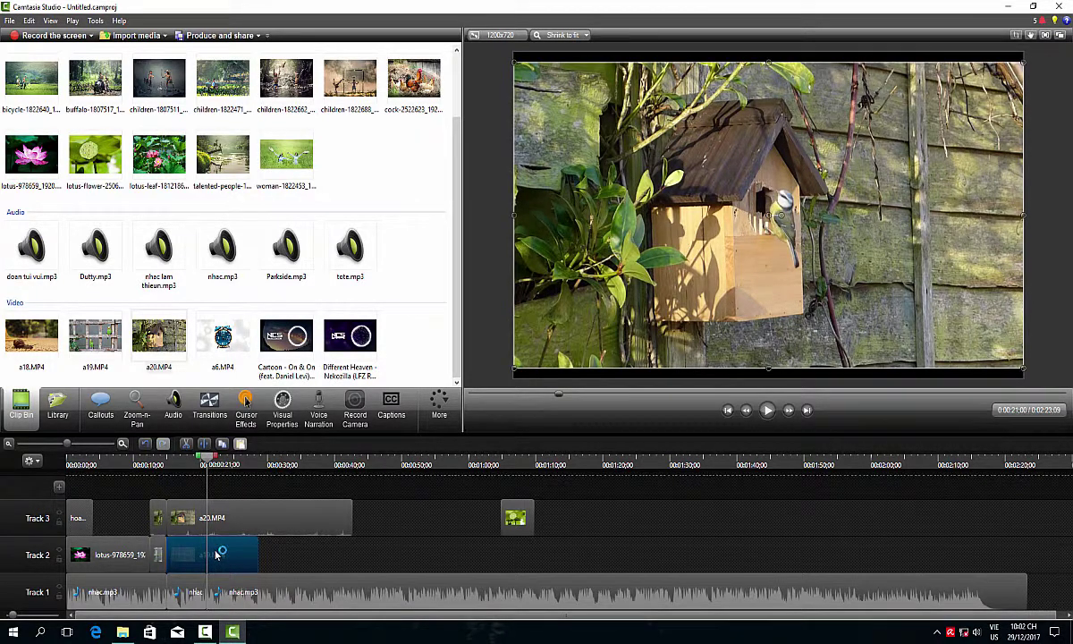
left_click(215, 526)
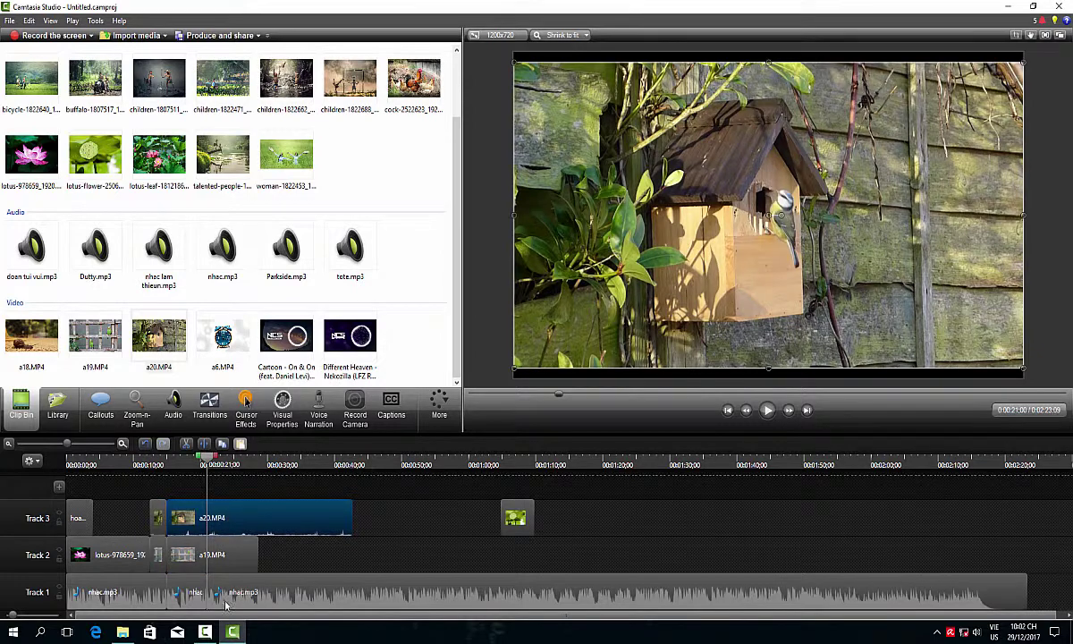
left_click(213, 556)
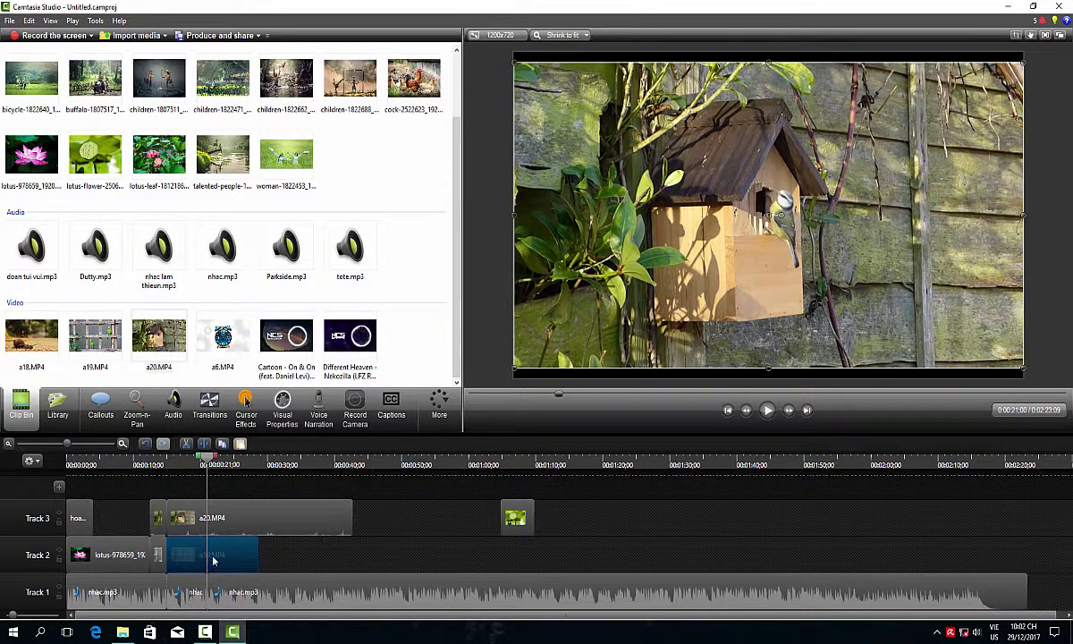
left_click(214, 528)
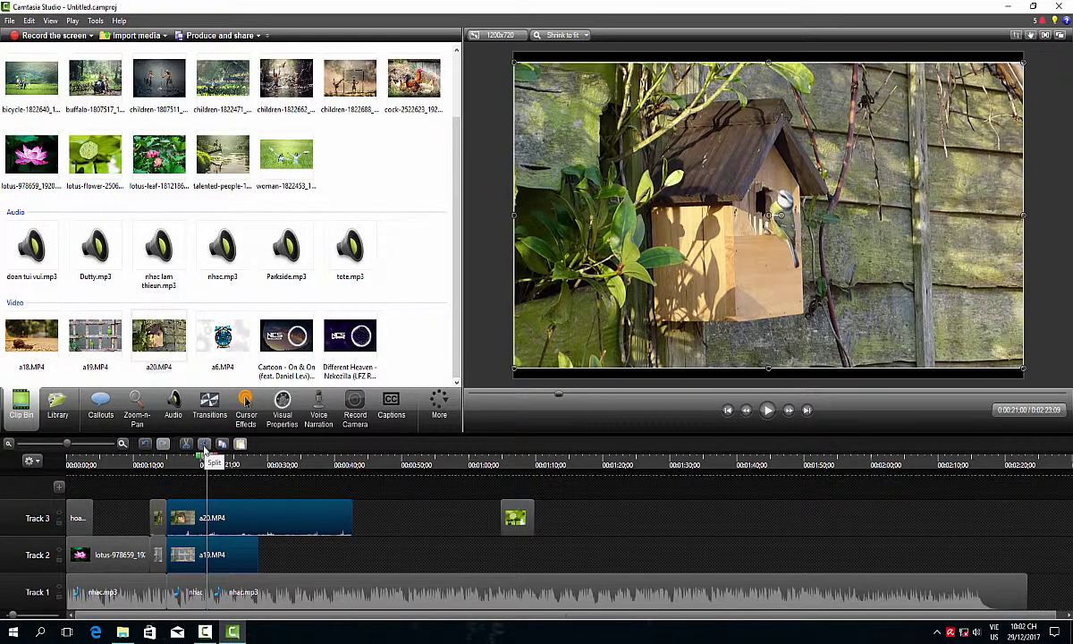
left_click_drag(209, 464, 231, 463)
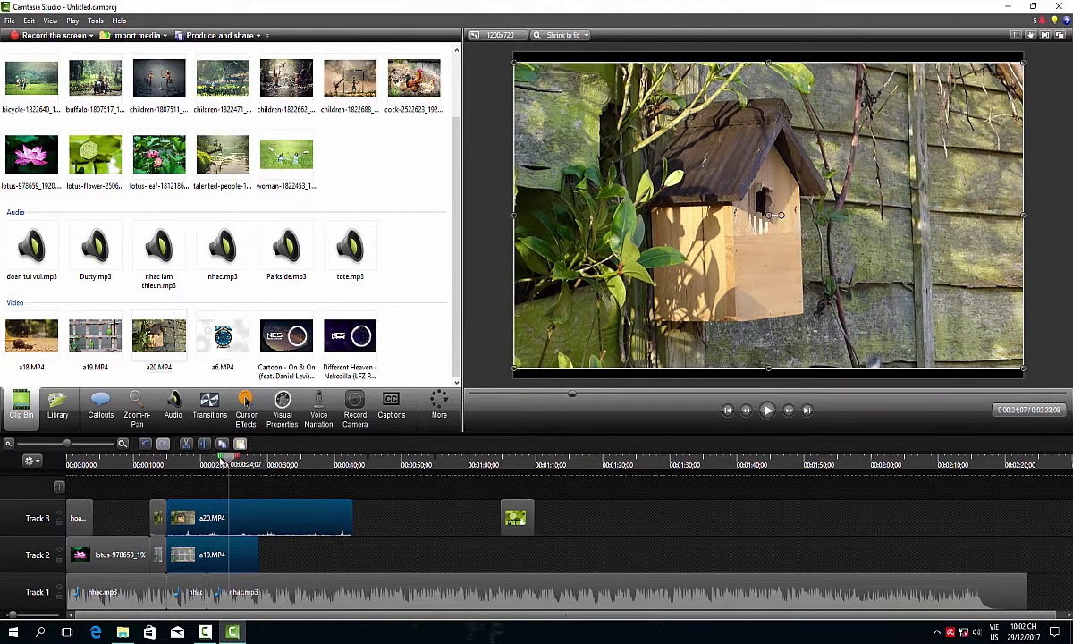
left_click(206, 444)
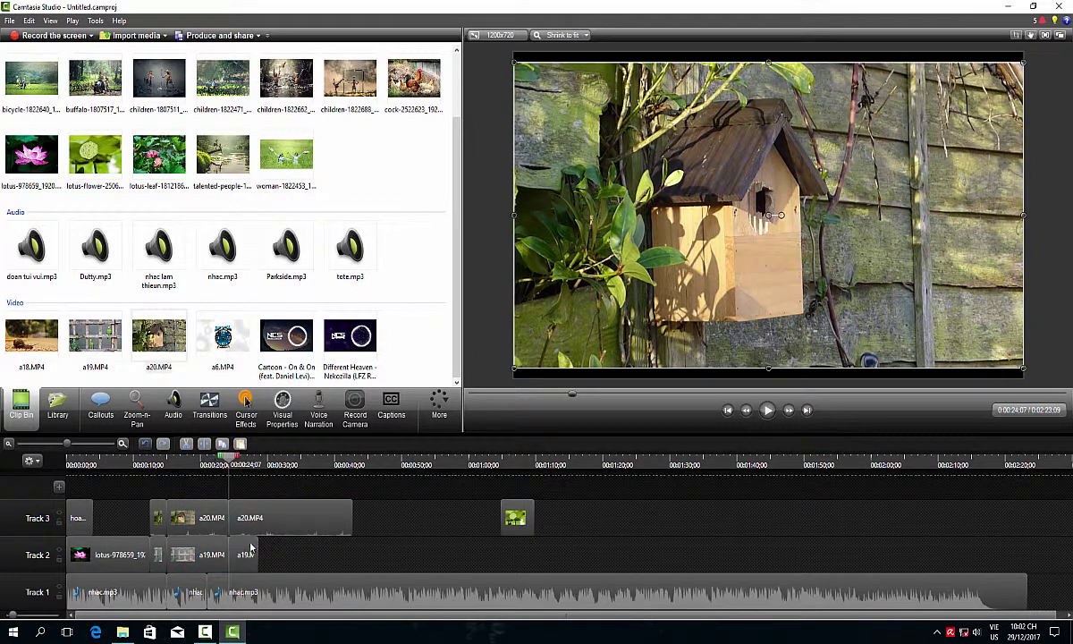
Pull the last a19.MP4 piece on Track 2 away from the cut and move it back against it
left_click(254, 592)
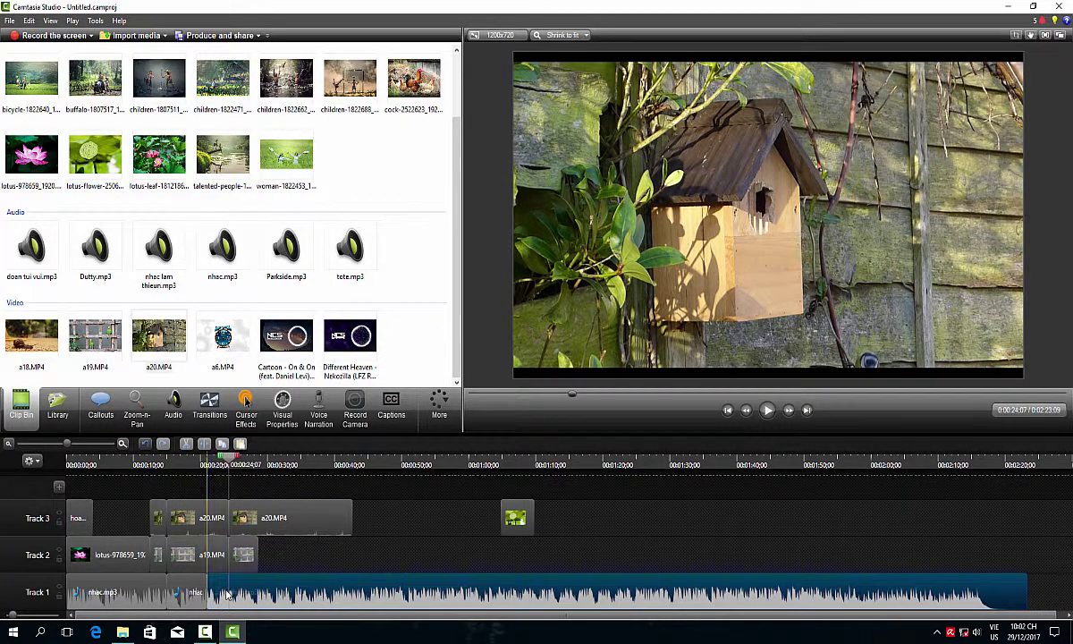
left_click(258, 554)
left_click(271, 525)
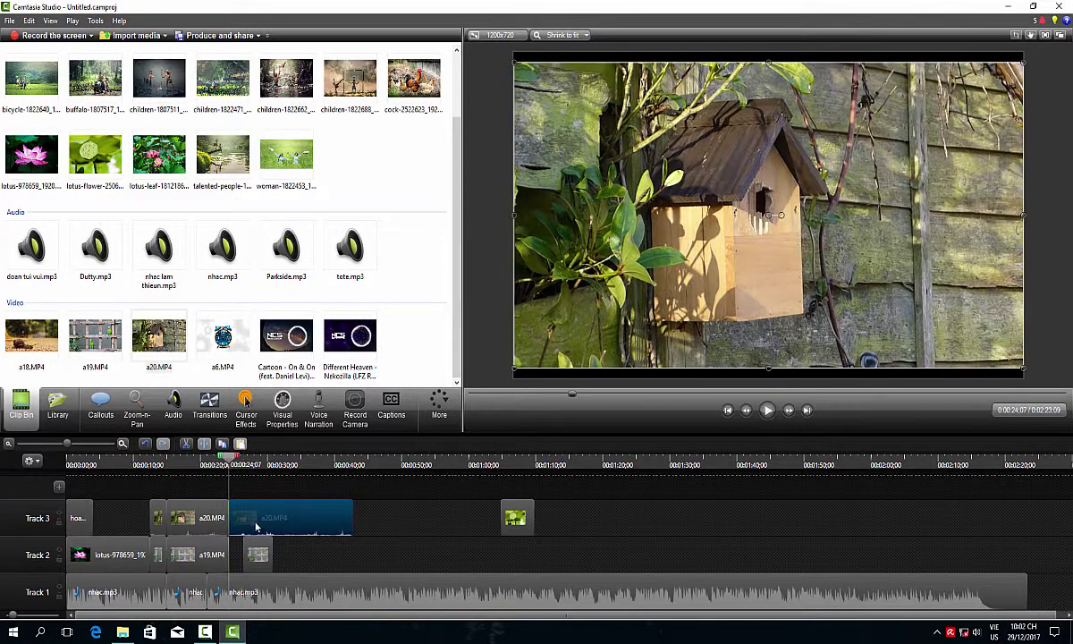
left_click_drag(258, 554, 216, 559)
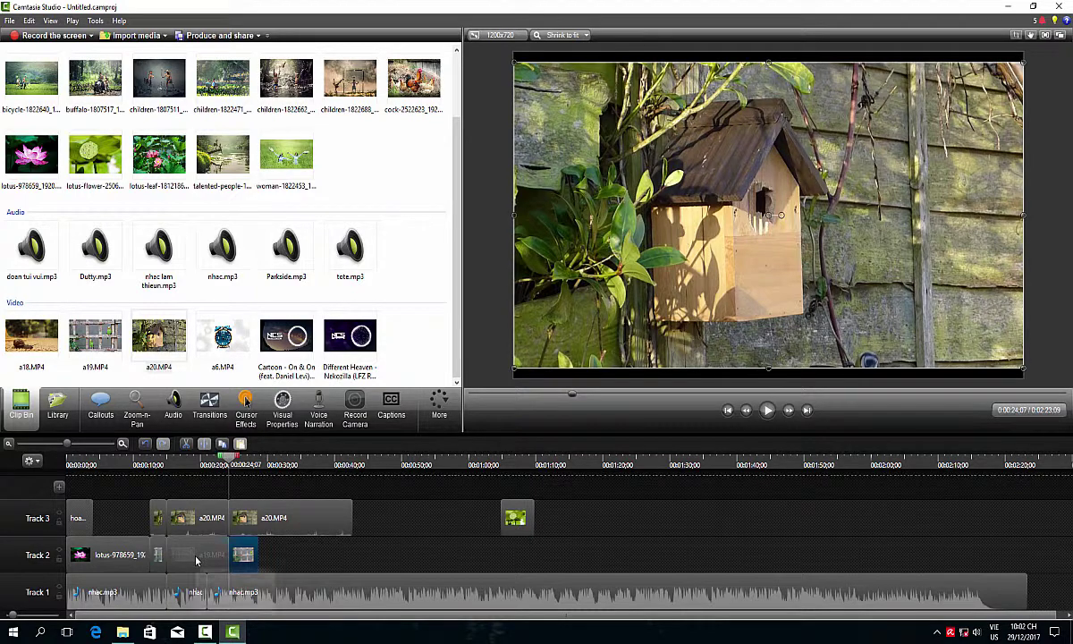
Swap the first short a19.MP4 and a20.MP4 pieces between Tracks 2 and 3, and move the green lotus pod image between the caption and a19.MP4
left_click_drag(243, 555, 167, 562)
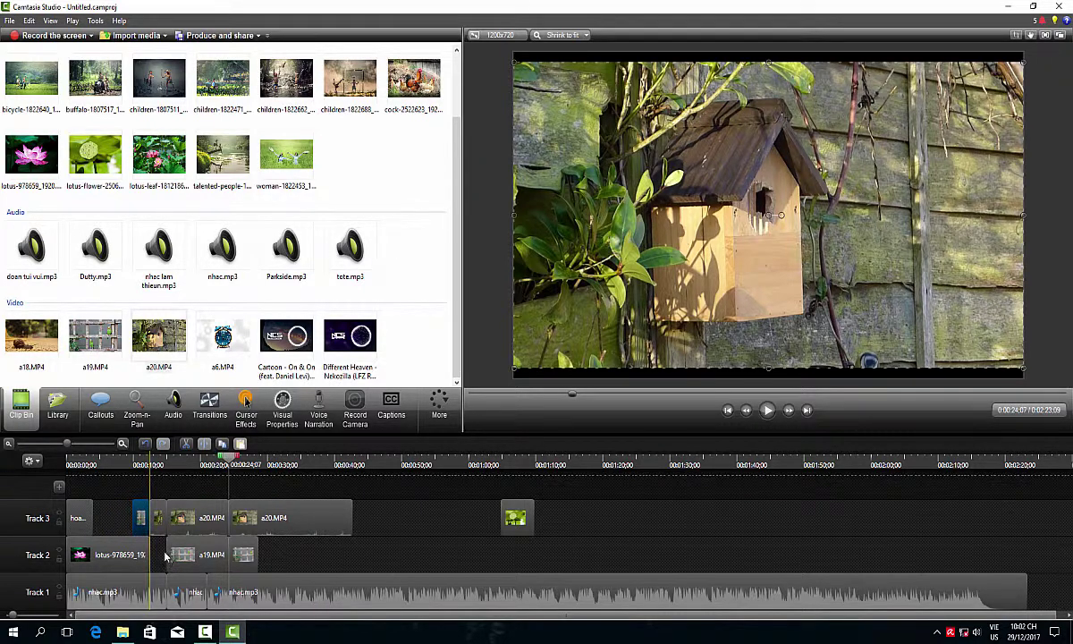
left_click(156, 530)
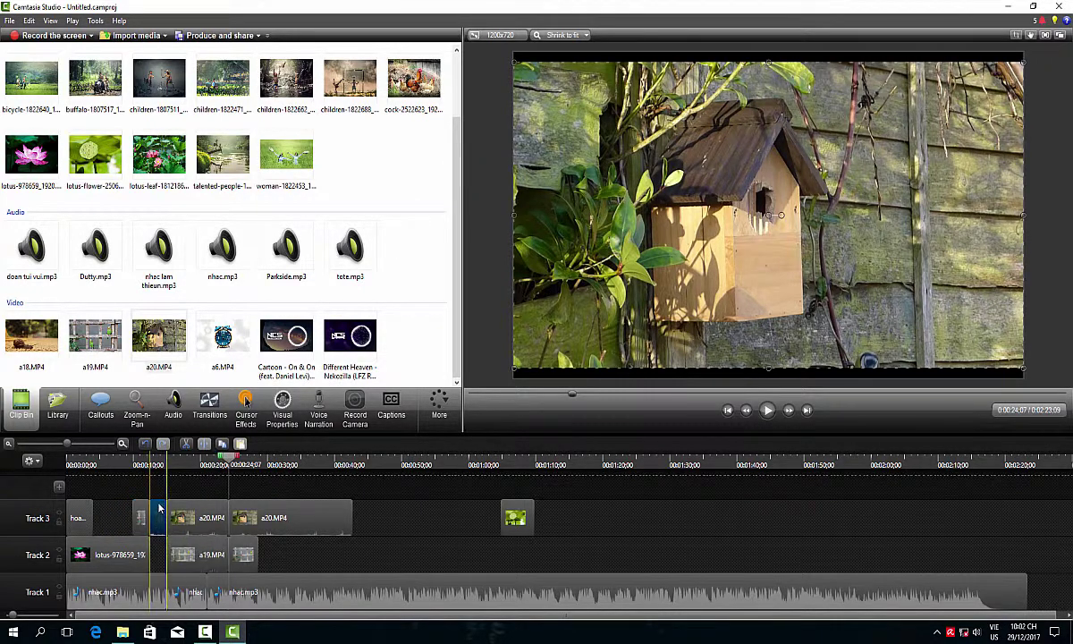
left_click_drag(150, 538, 156, 557)
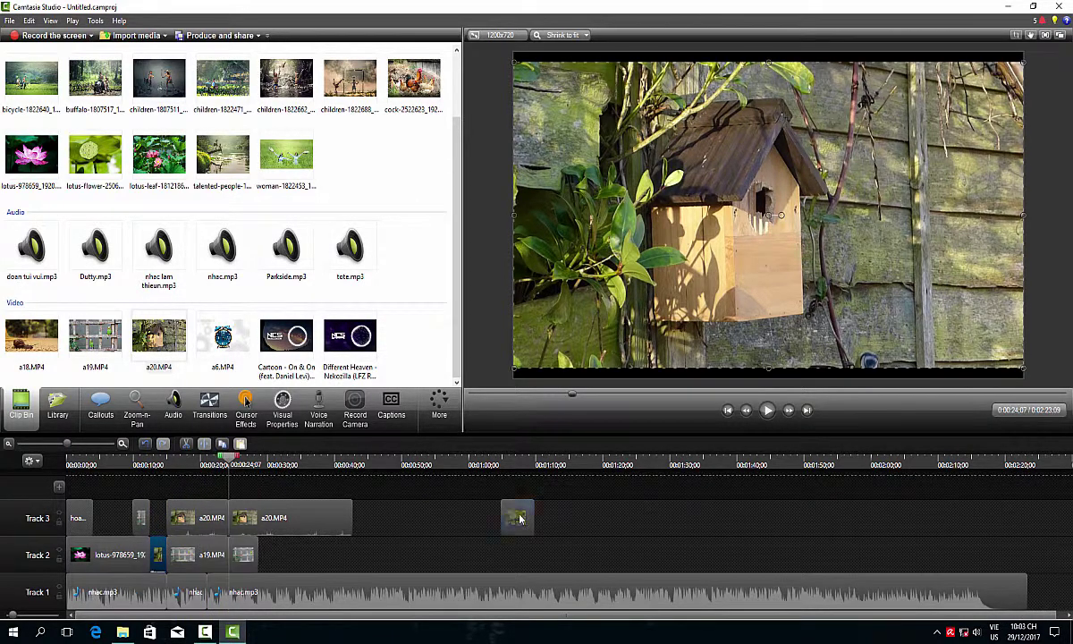
left_click_drag(515, 517, 110, 533)
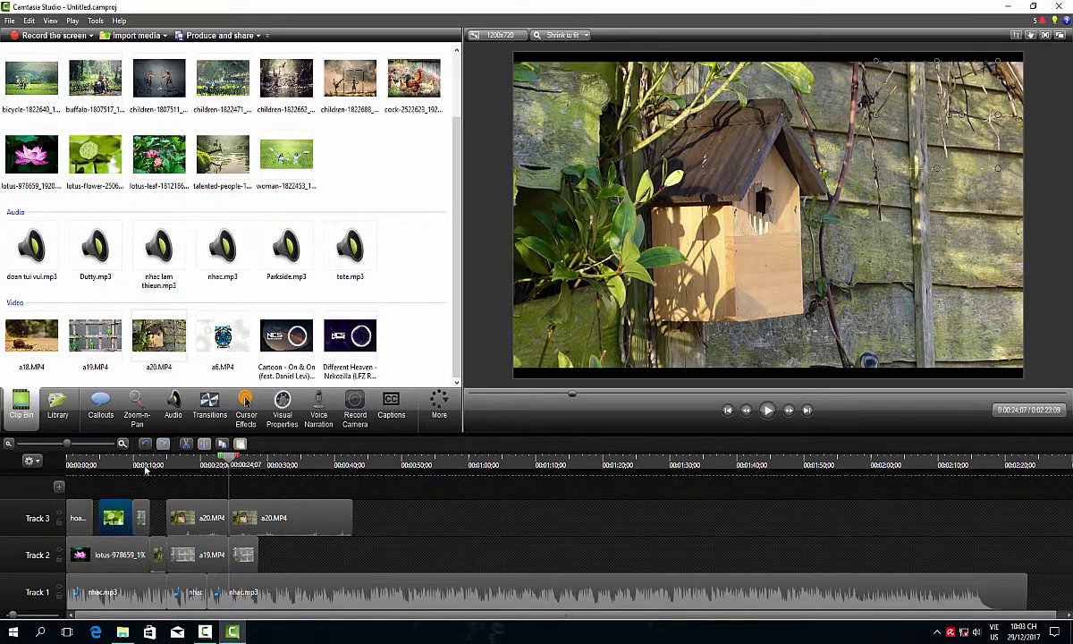
Rotate the pink lotus image upside down on the canvas with the playhead at 0:00:07;22
left_click_drag(223, 467, 125, 484)
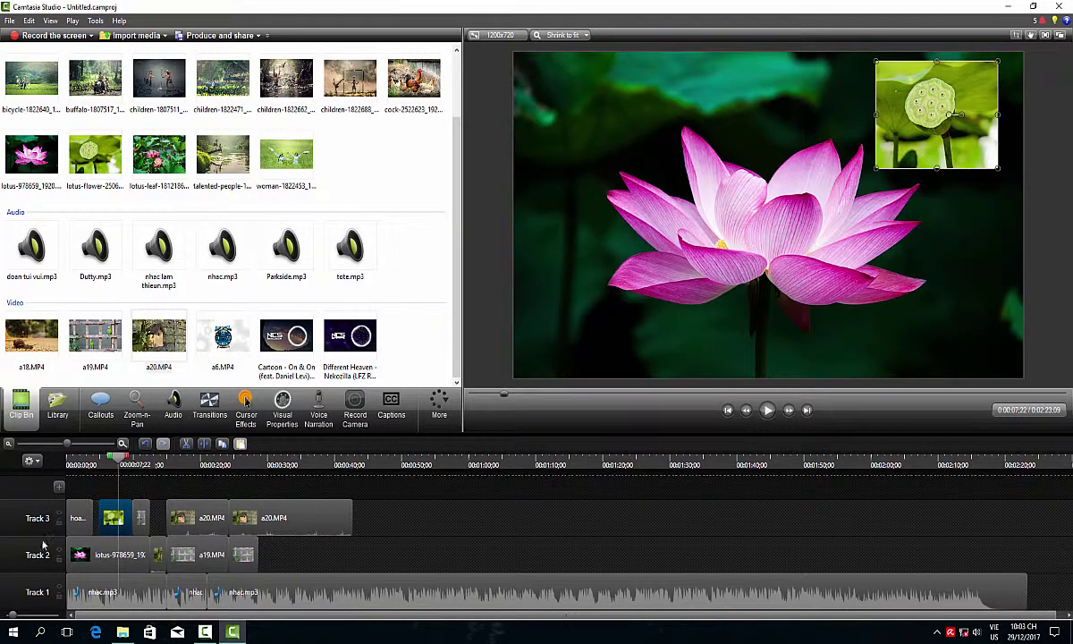
mouse_move(108, 566)
left_click(705, 290)
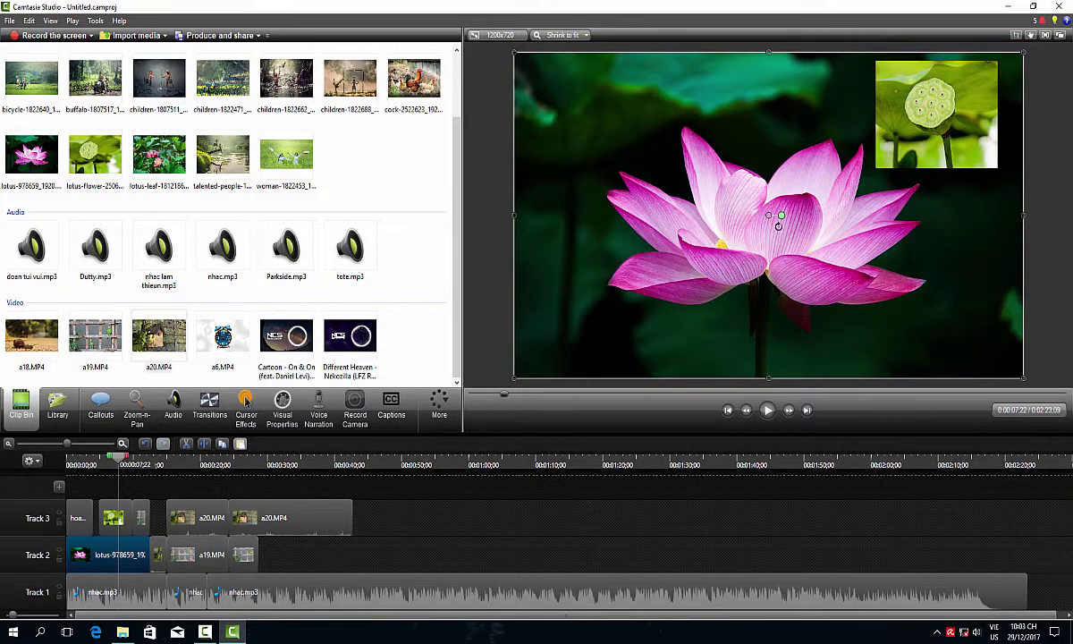
left_click_drag(778, 226, 750, 215)
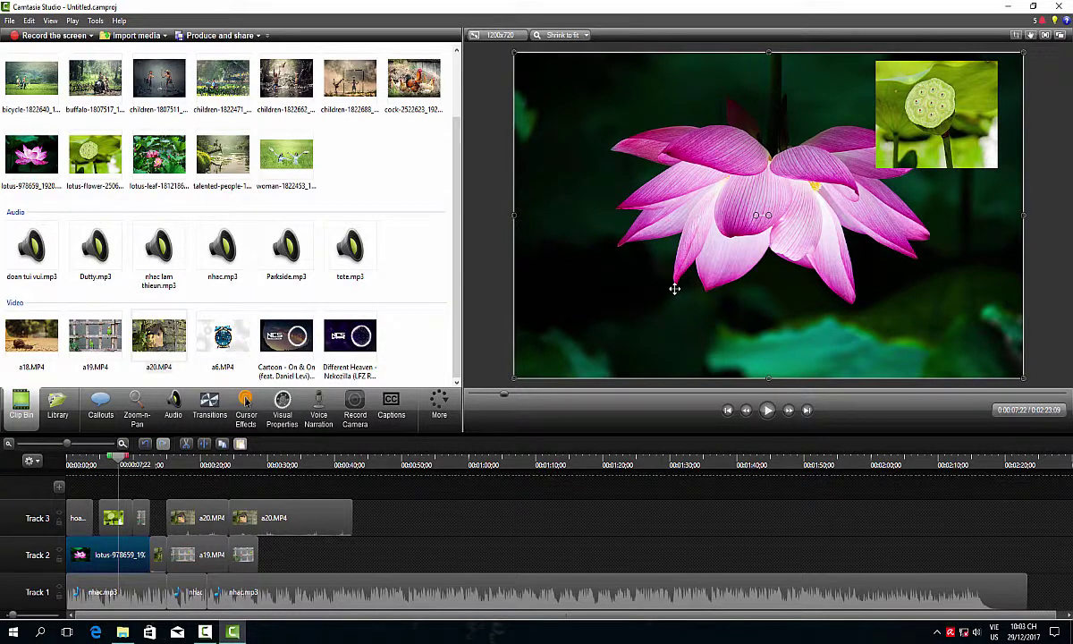
Review the size and video settings for production, try encoding quality at 42% and 78%, and close the wizard without producing
left_click(215, 35)
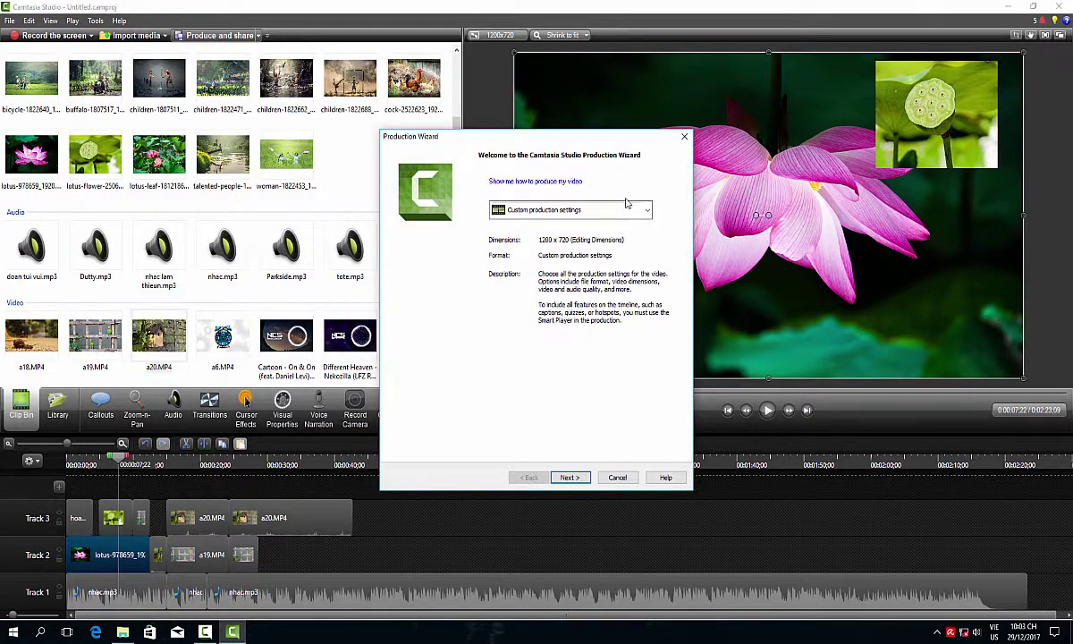
left_click(570, 478)
left_click(437, 195)
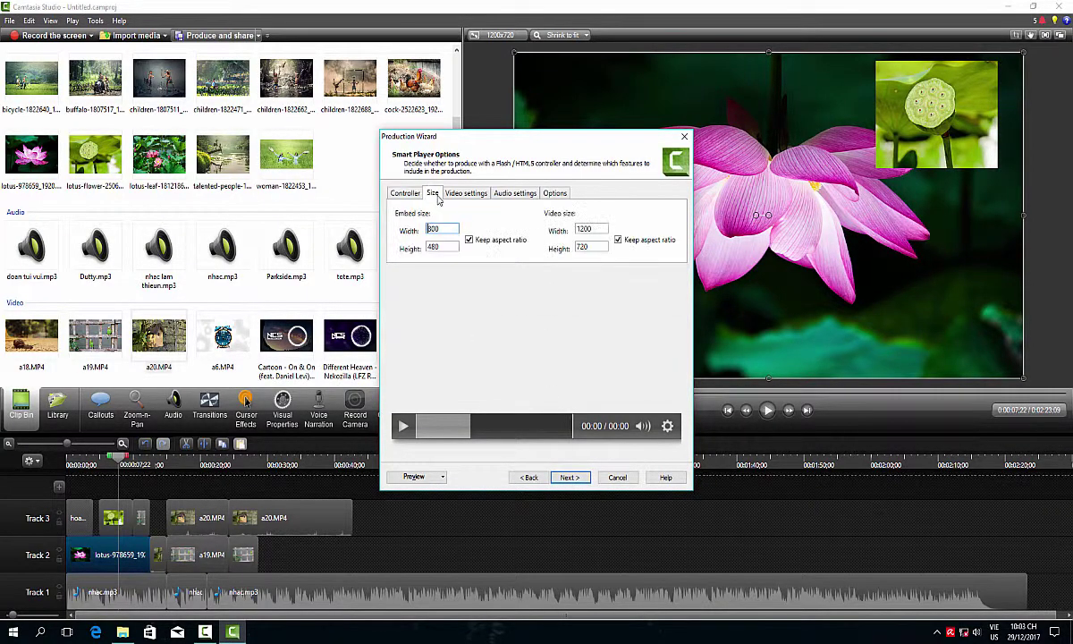
left_click(467, 193)
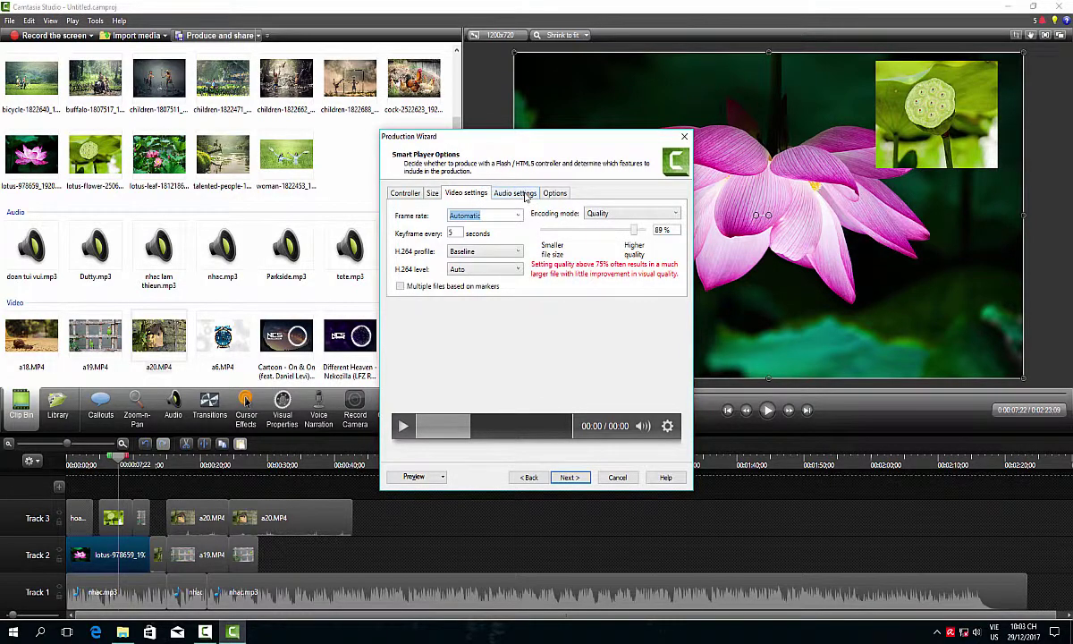
left_click_drag(633, 232, 586, 246)
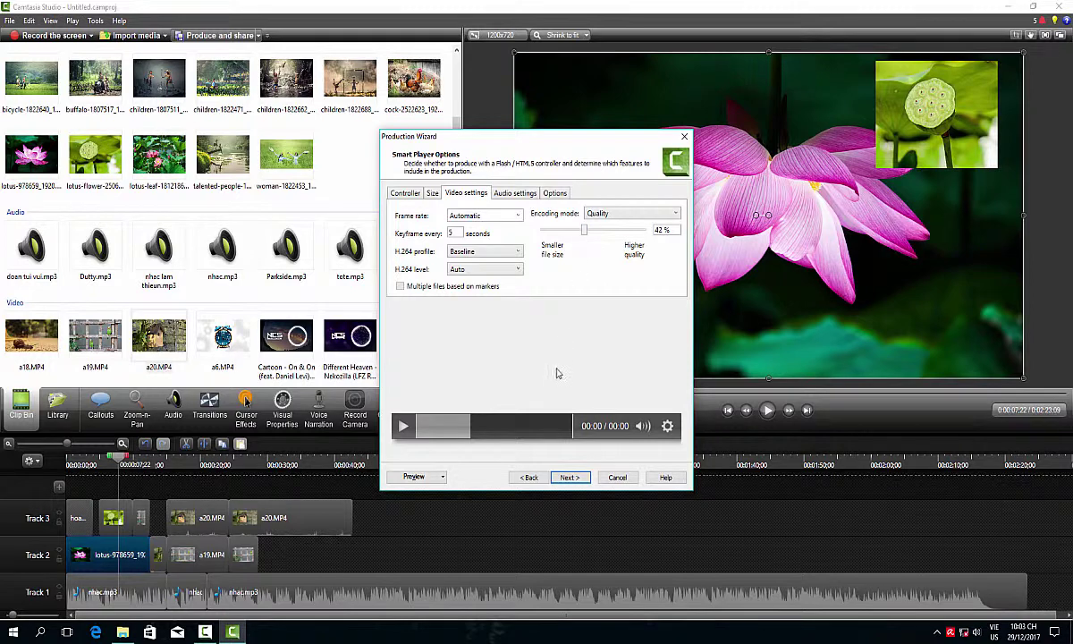
mouse_move(586, 234)
left_mouse_down()
mouse_move(629, 240)
mouse_move(604, 241)
left_mouse_up()
mouse_move(611, 232)
left_mouse_down()
mouse_move(629, 236)
mouse_move(592, 235)
mouse_move(638, 237)
mouse_move(582, 229)
mouse_move(623, 230)
left_mouse_up()
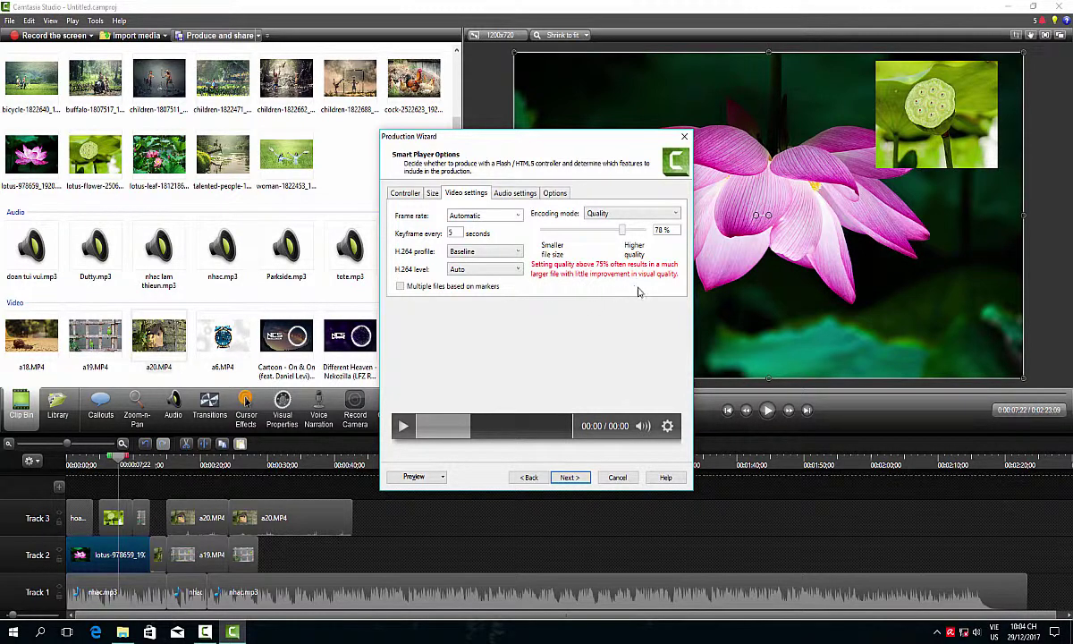
left_click(684, 138)
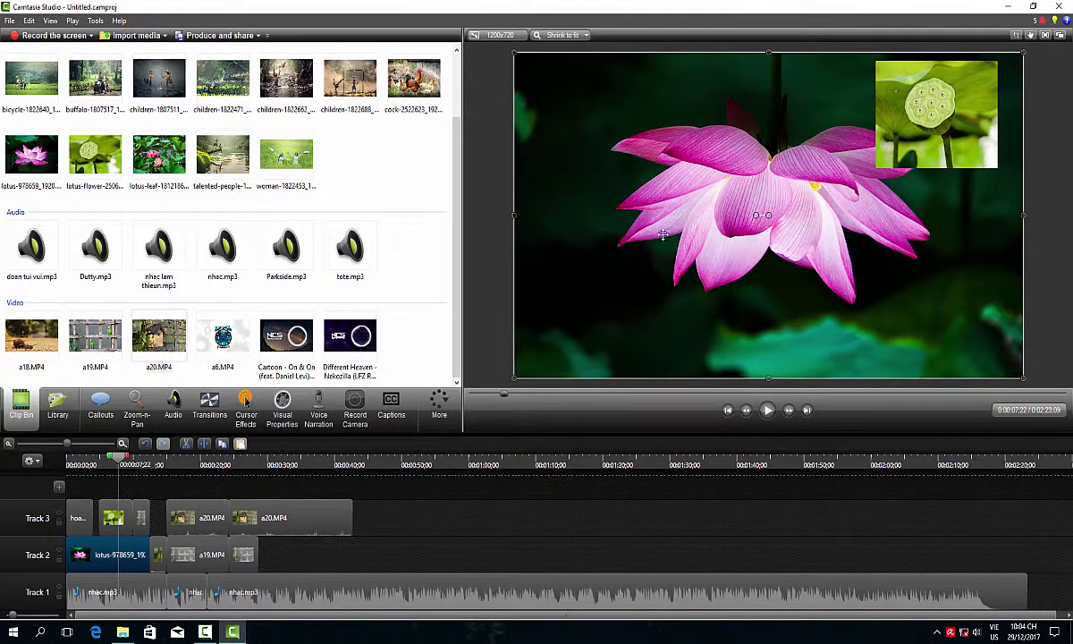
left_click(1009, 6)
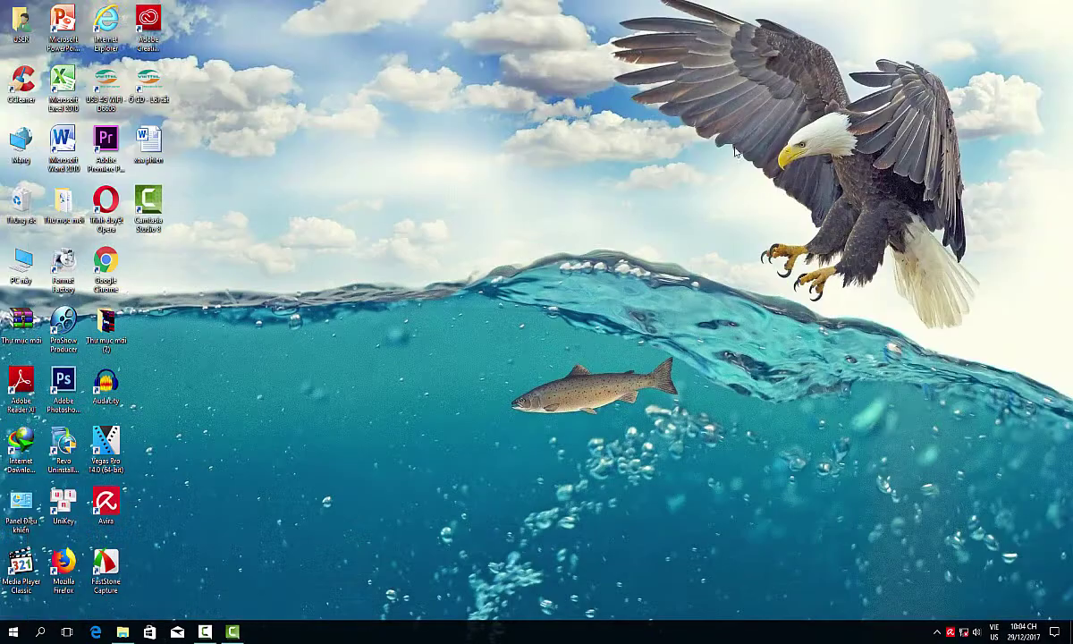
right_click(677, 153)
left_click(697, 186)
right_click(620, 154)
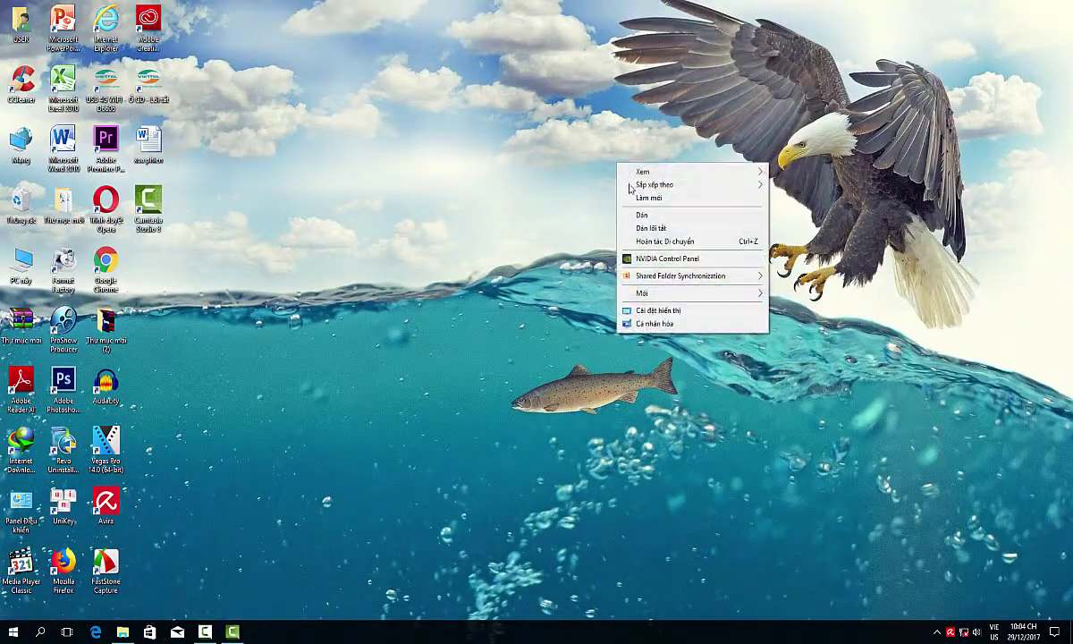
left_click(631, 189)
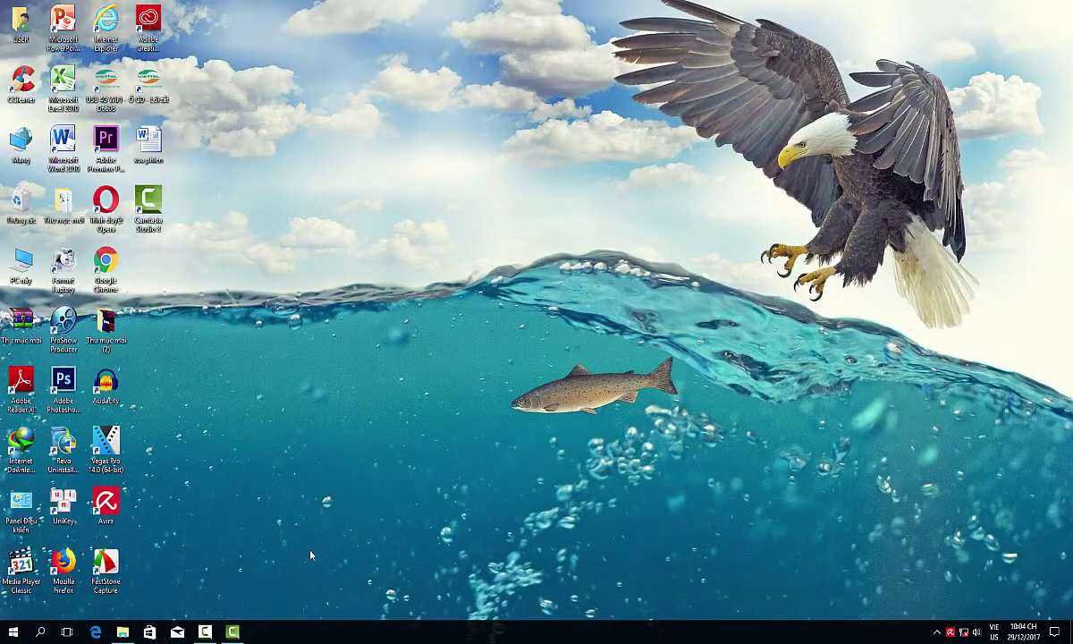
left_click(232, 633)
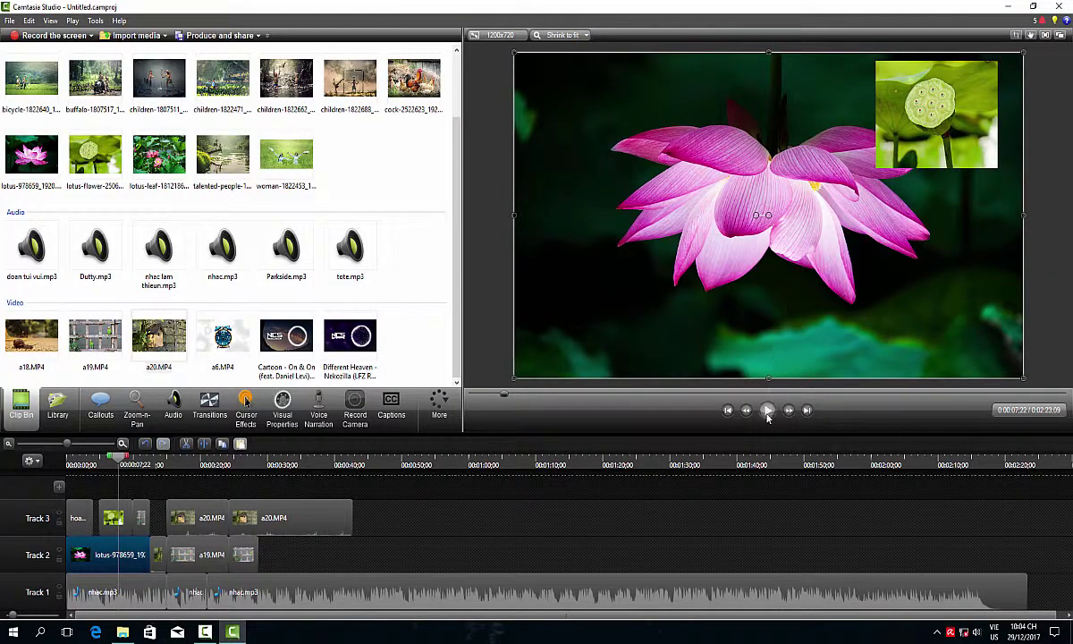
Play the timeline preview briefly from 0:00:07;22 and pause it
left_click(767, 411)
left_click(768, 411)
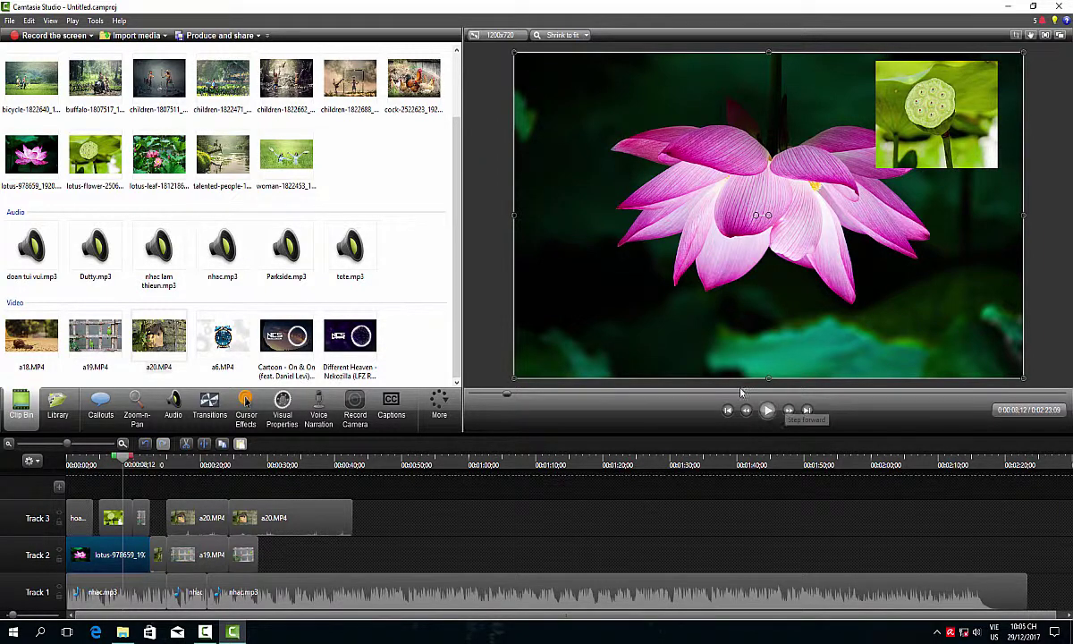
left_click(113, 562)
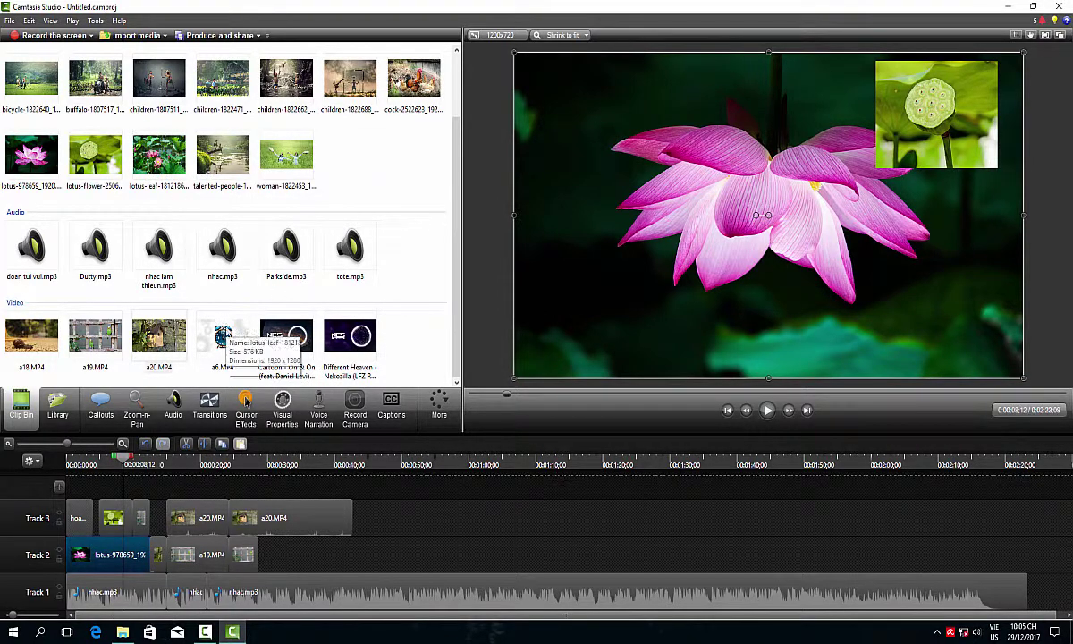
left_click(9, 22)
left_click(10, 22)
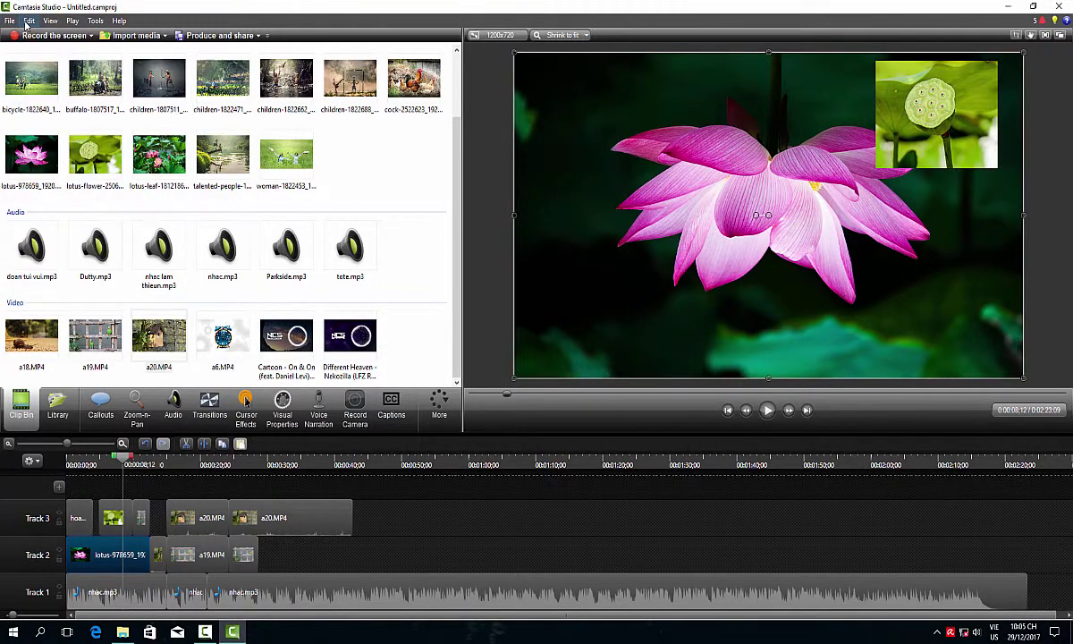
left_click(51, 21)
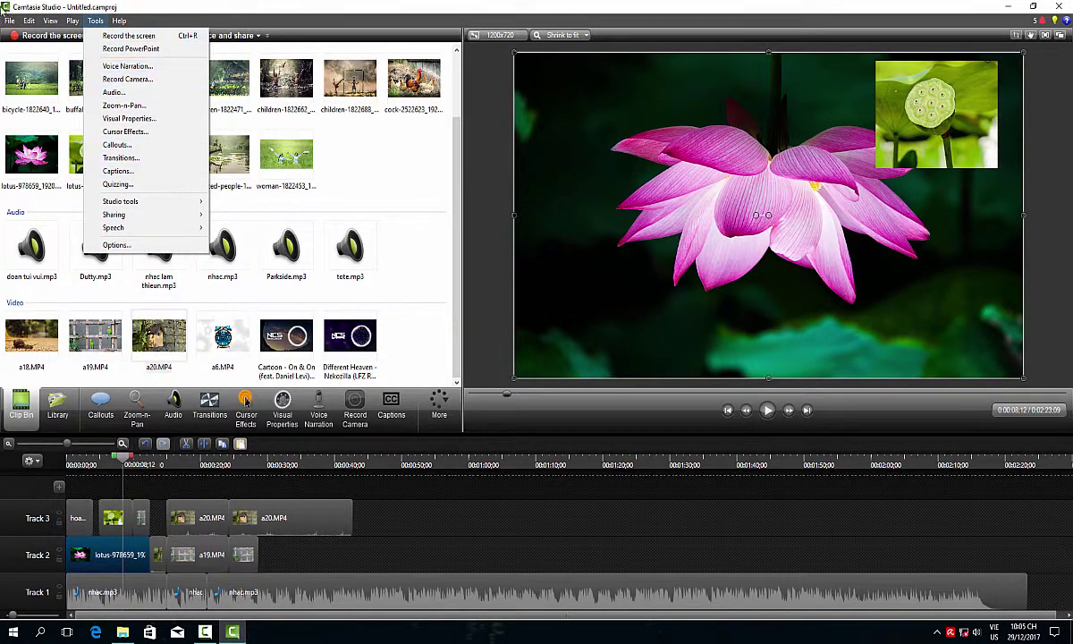
mouse_move(12, 22)
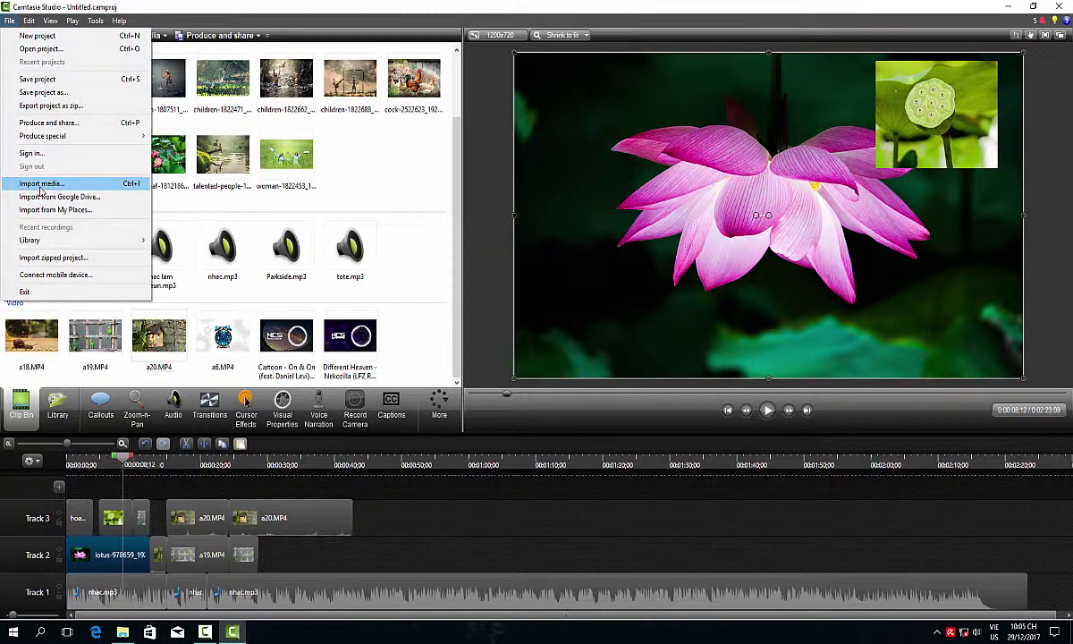
left_click(358, 193)
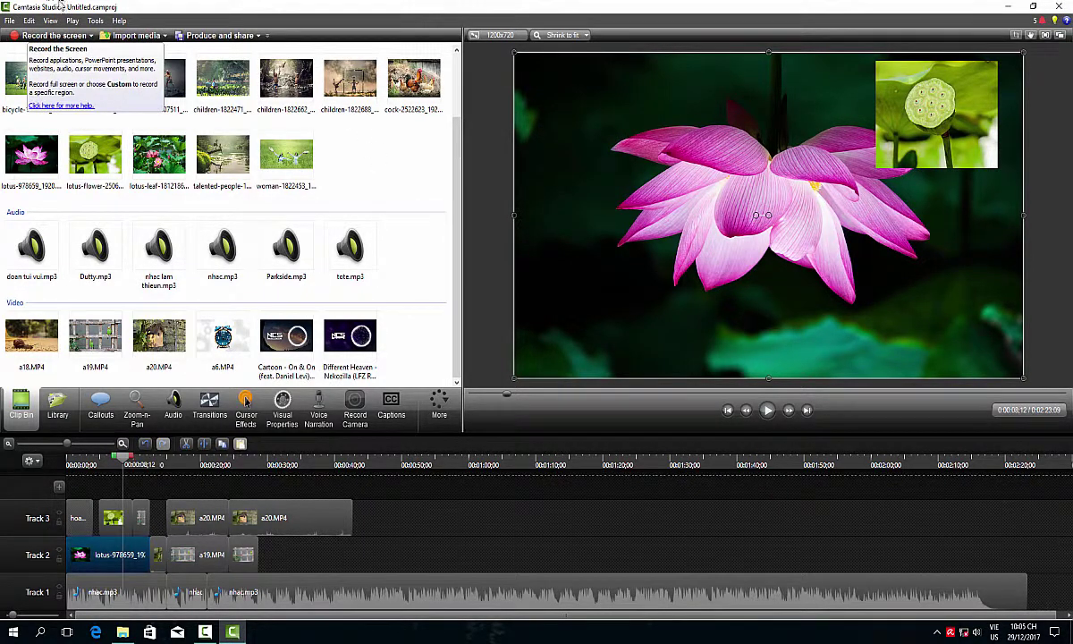
left_click(96, 21)
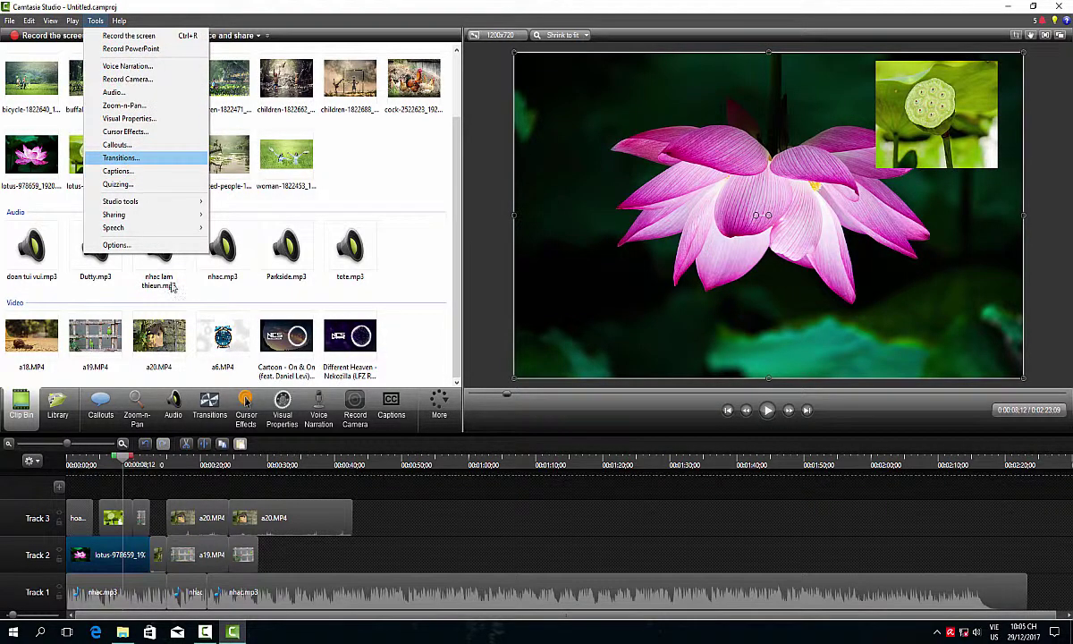
left_click(162, 10)
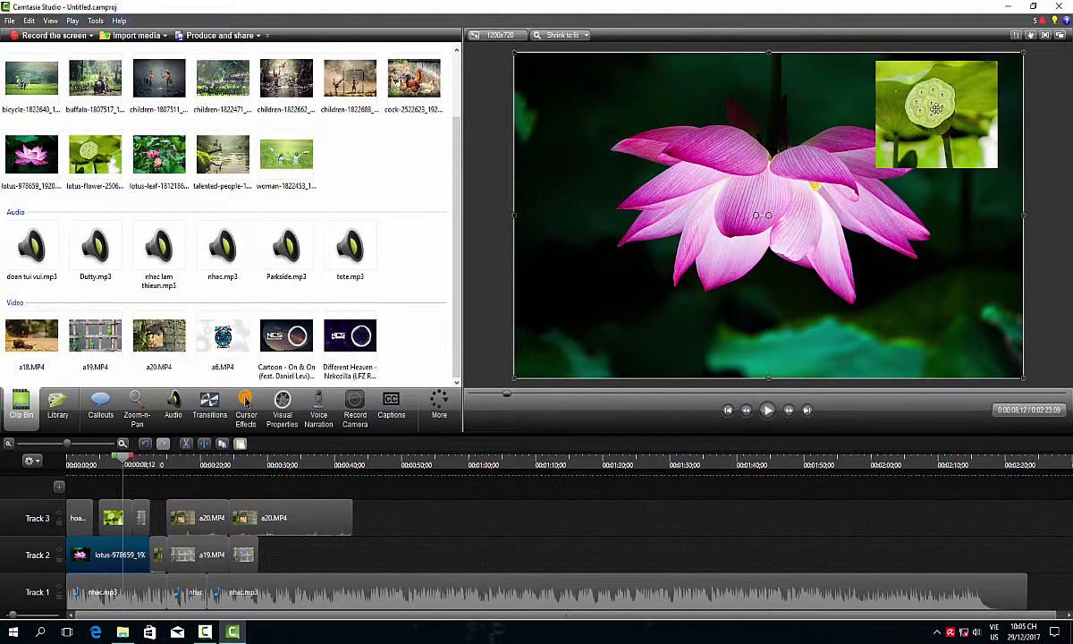
Turn on pan mode to shift the canvas view, and undo the last rotation adjustment of the pink lotus image
left_click(1045, 35)
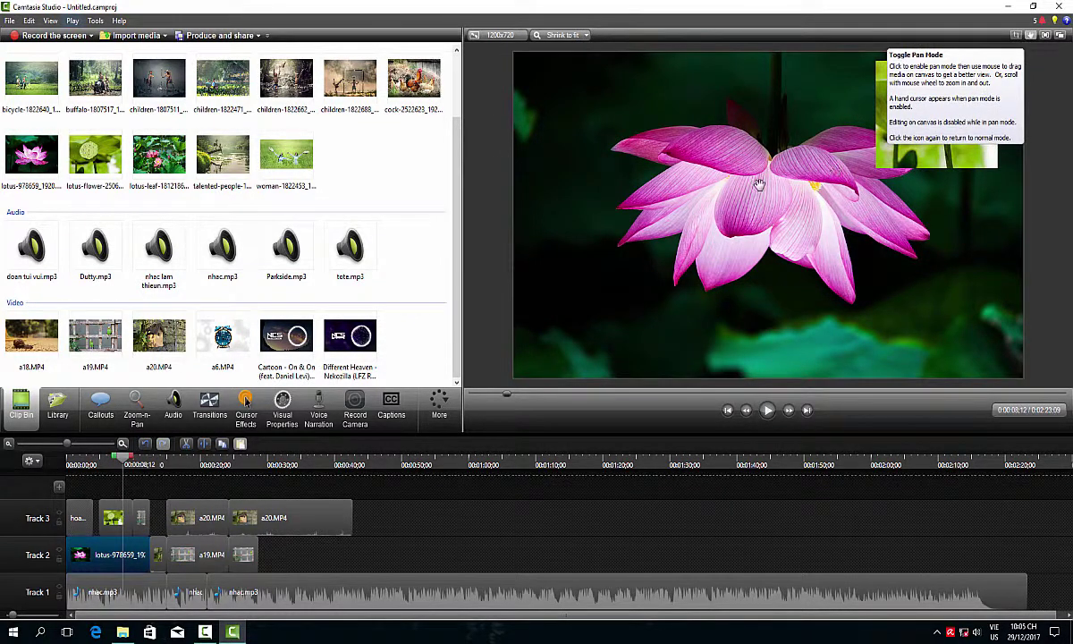
left_click_drag(759, 184, 761, 258)
mouse_move(788, 164)
left_mouse_down()
mouse_move(795, 108)
mouse_move(792, 179)
left_mouse_up()
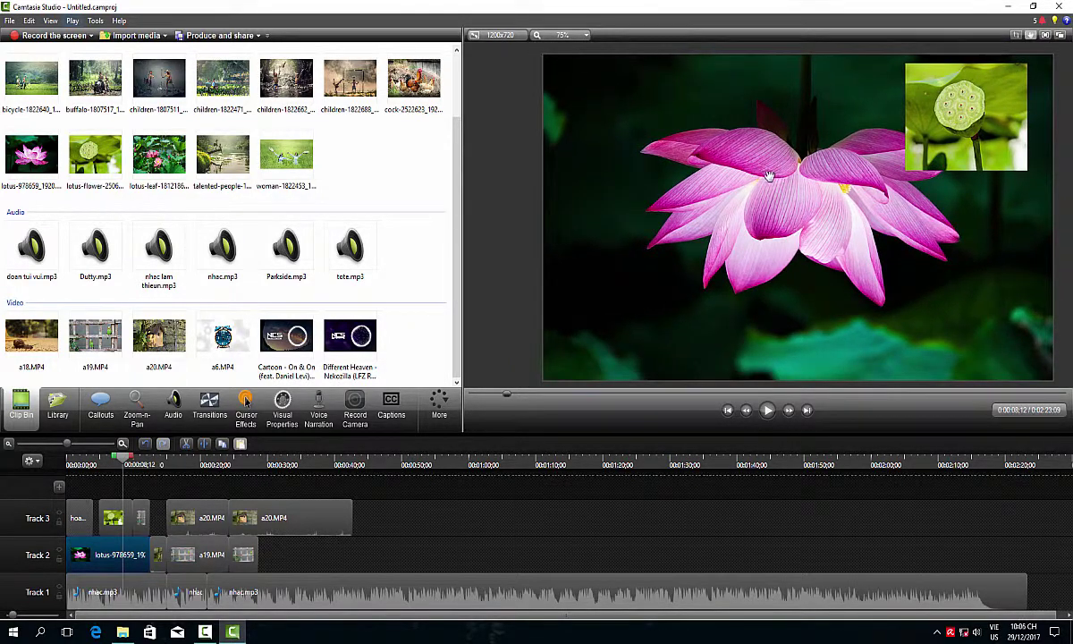
left_click_drag(723, 164, 726, 158)
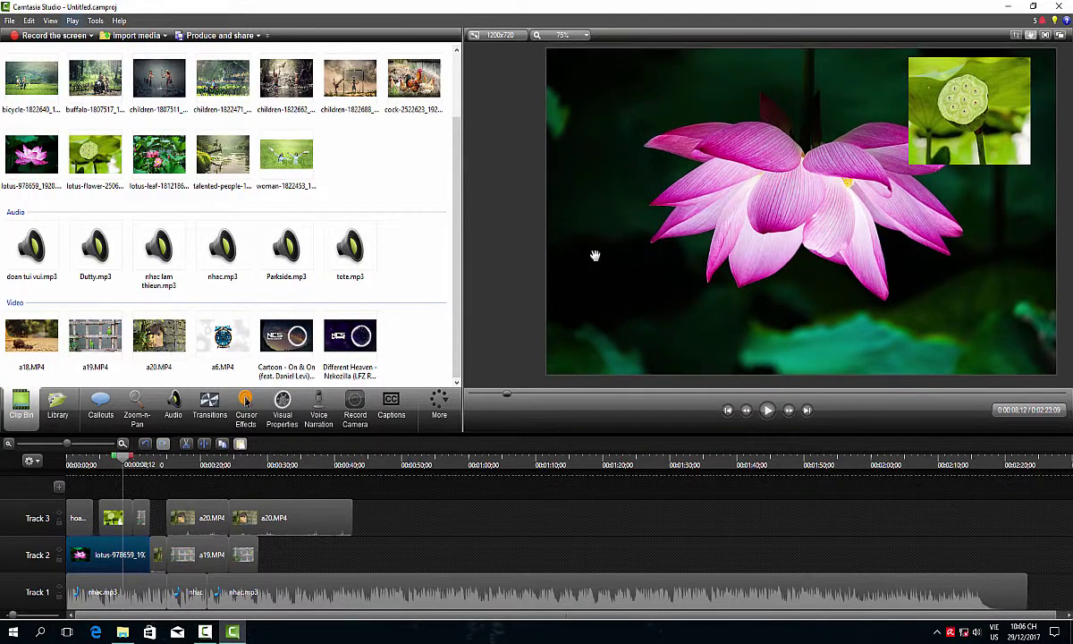
left_click(148, 449)
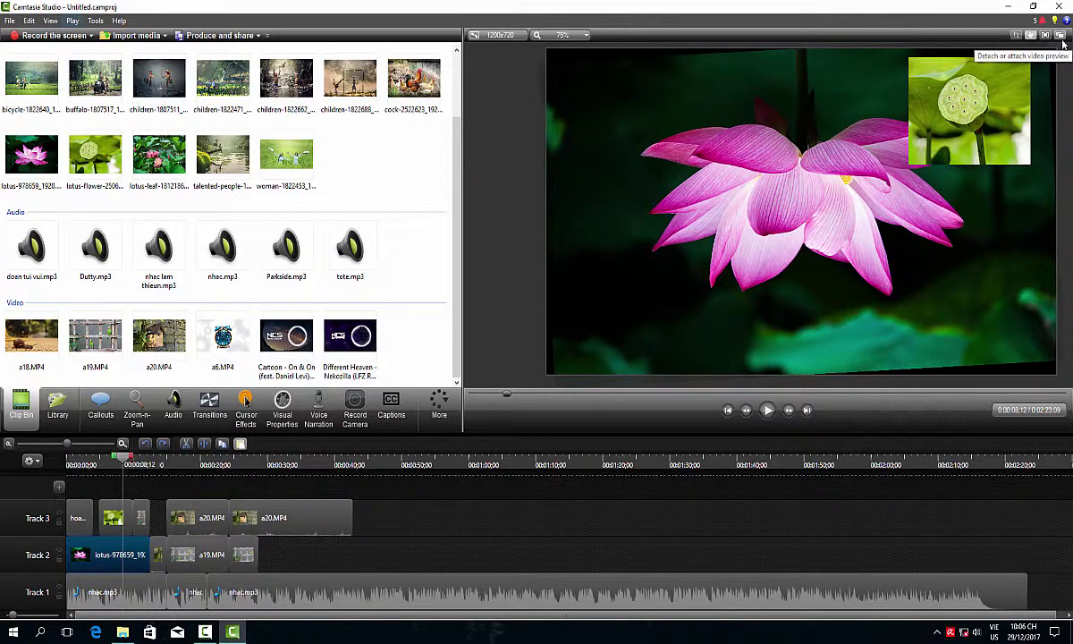
Detach the video preview into its own window, move it over the media files, and reattach it
left_click(1060, 36)
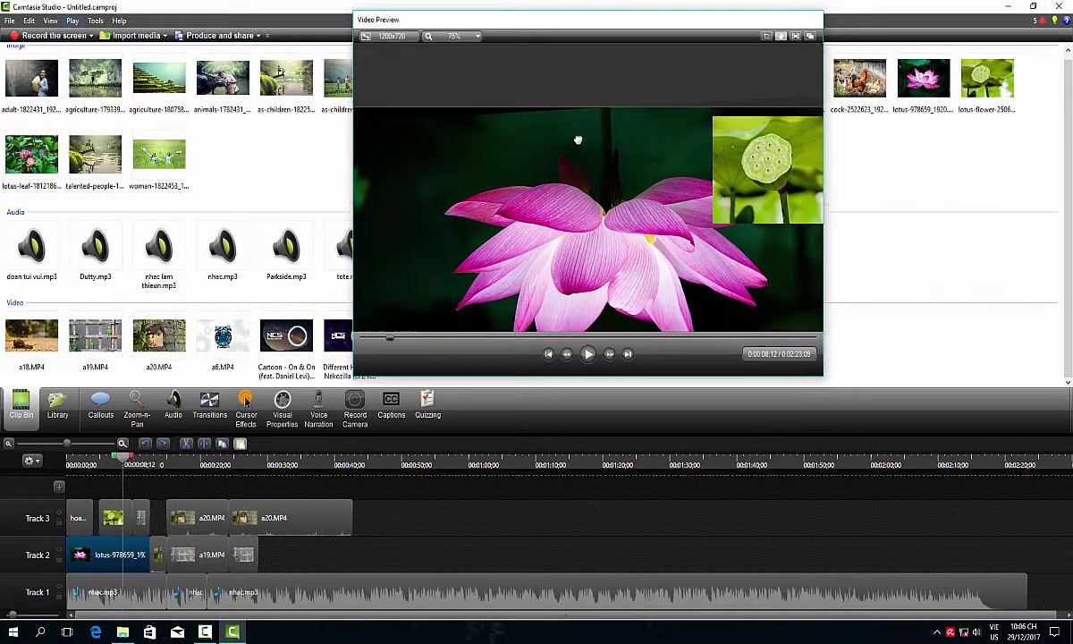
left_click_drag(560, 19, 504, 111)
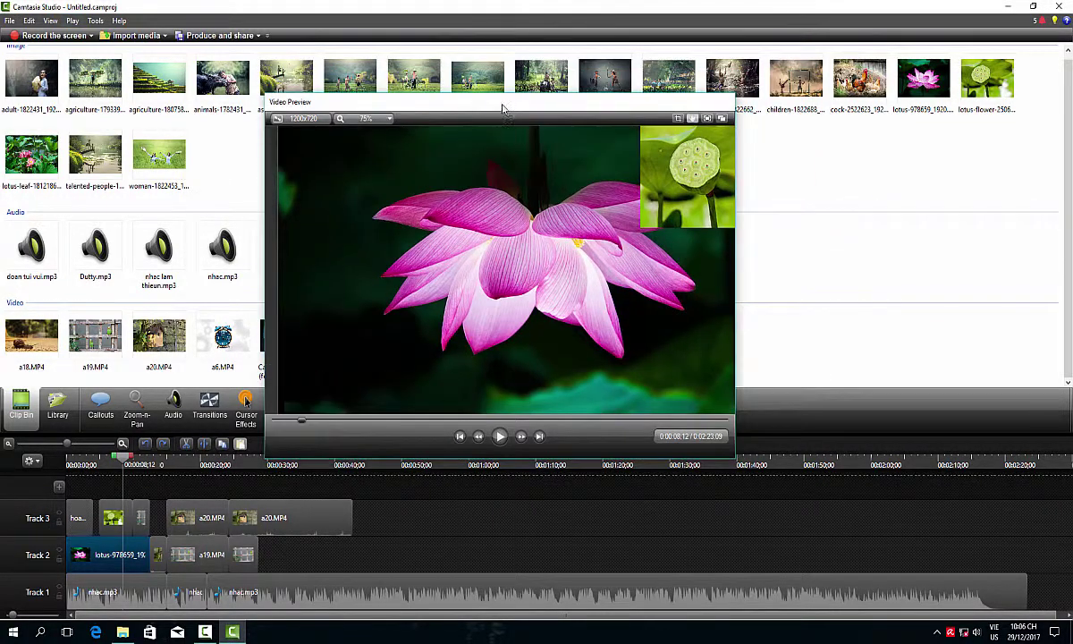
left_click(722, 118)
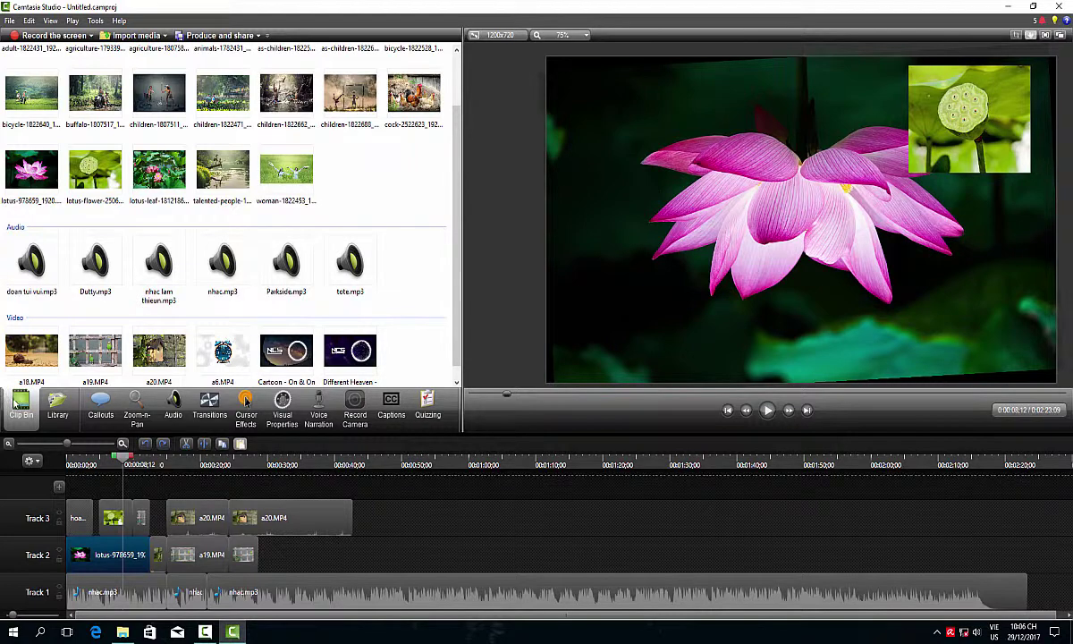
Examine the library, callout, zoom-n-pan, audio, transition, cursor effect, visual property, voice narration, camera recording and caption tools one after another
left_click(57, 407)
left_click(99, 416)
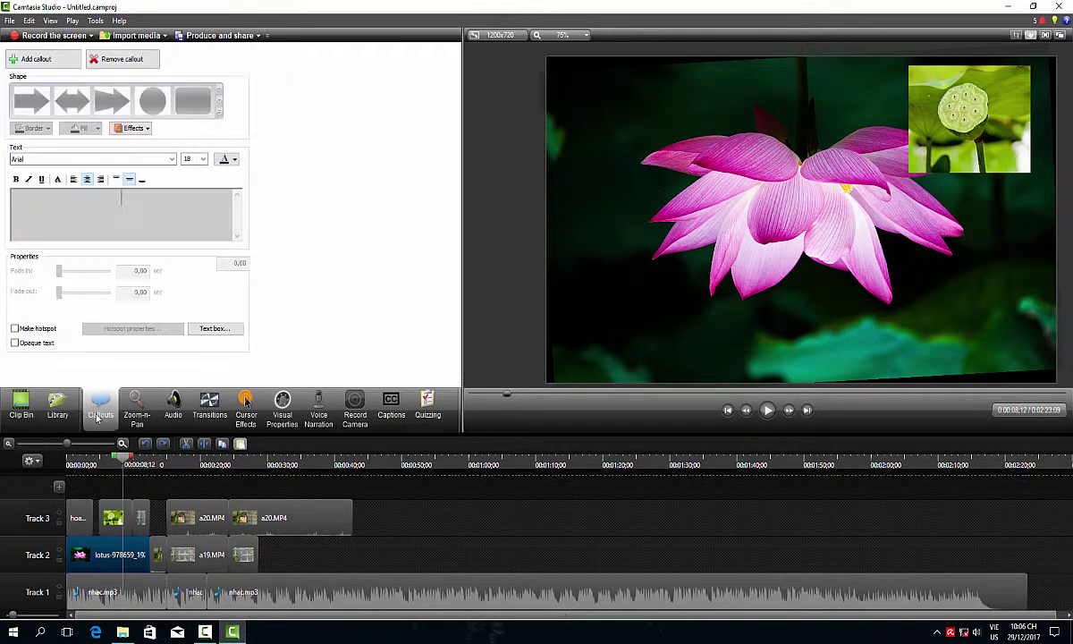
left_click(137, 411)
left_click(173, 412)
left_click(211, 413)
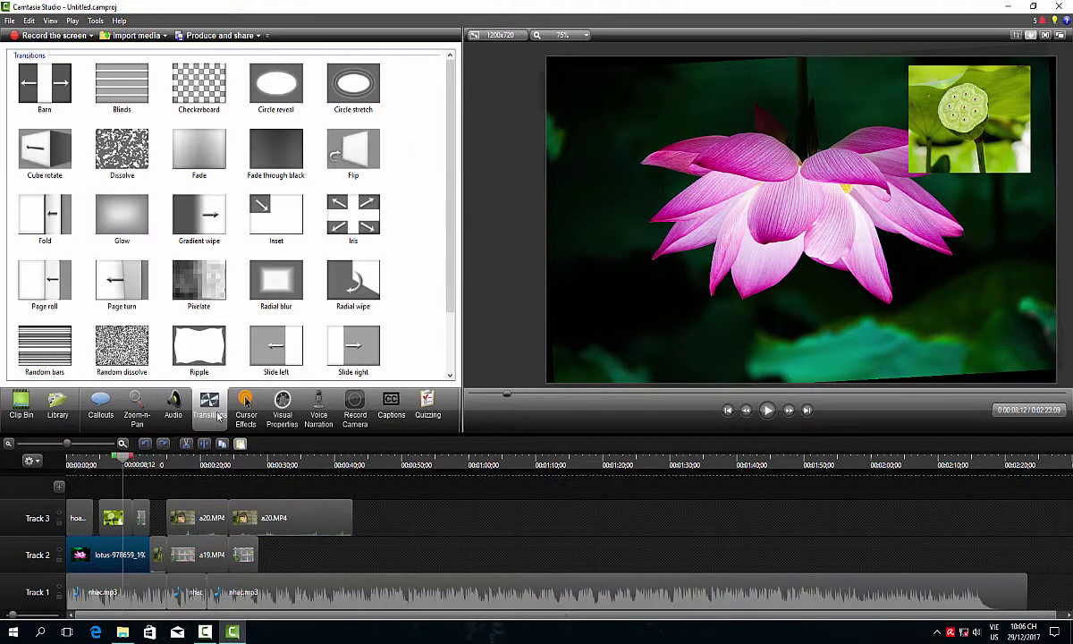
left_click(246, 410)
left_click(281, 410)
left_click(319, 417)
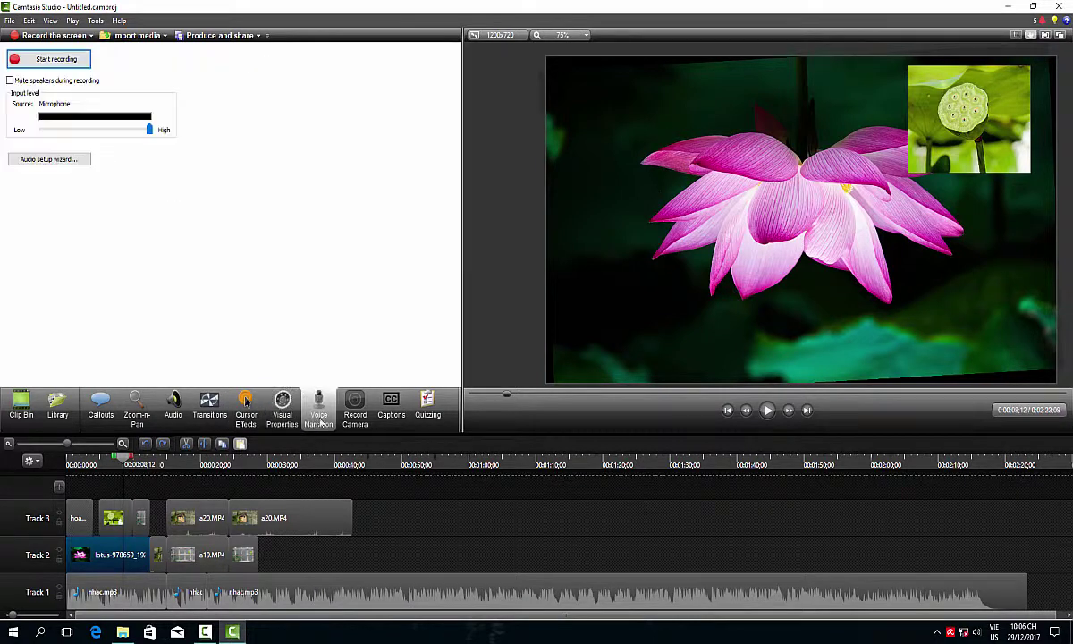
left_click(355, 414)
left_click(390, 413)
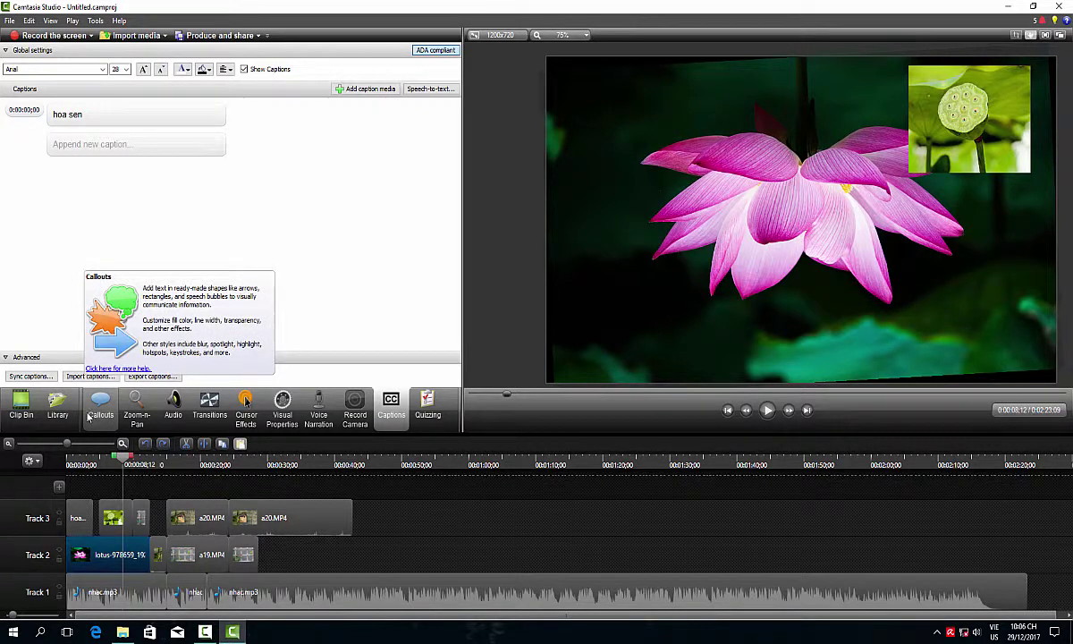
Revisit the callout, audio, transition, cursor effect, zoom-n-pan and visual property options, and slightly widen the options area
left_click(101, 412)
left_click(174, 410)
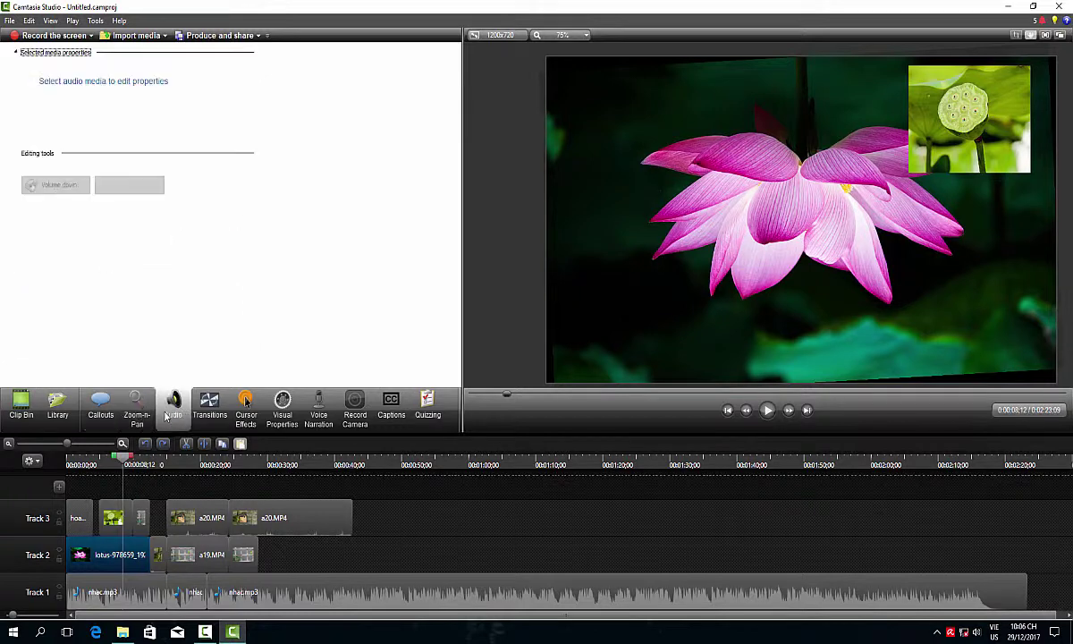
left_click(209, 410)
left_click(246, 402)
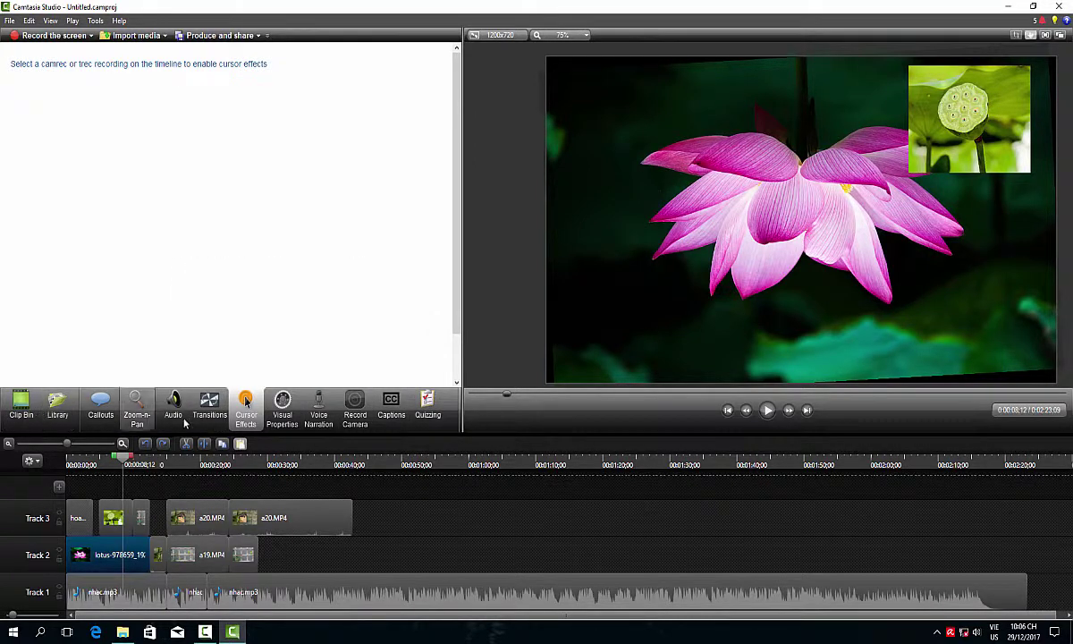
left_click(139, 403)
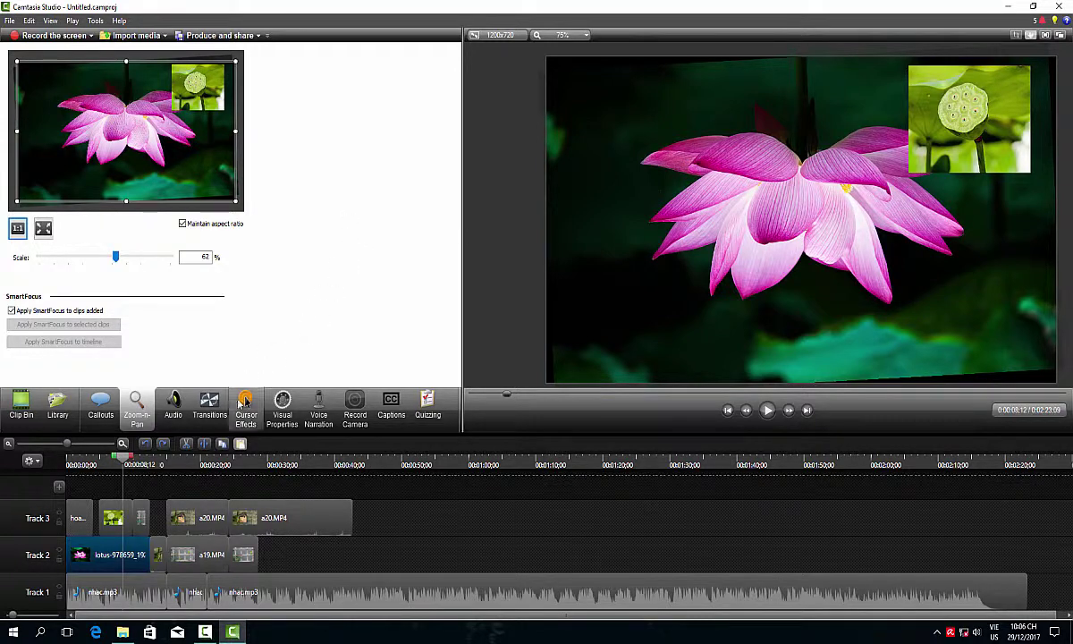
left_click(283, 413)
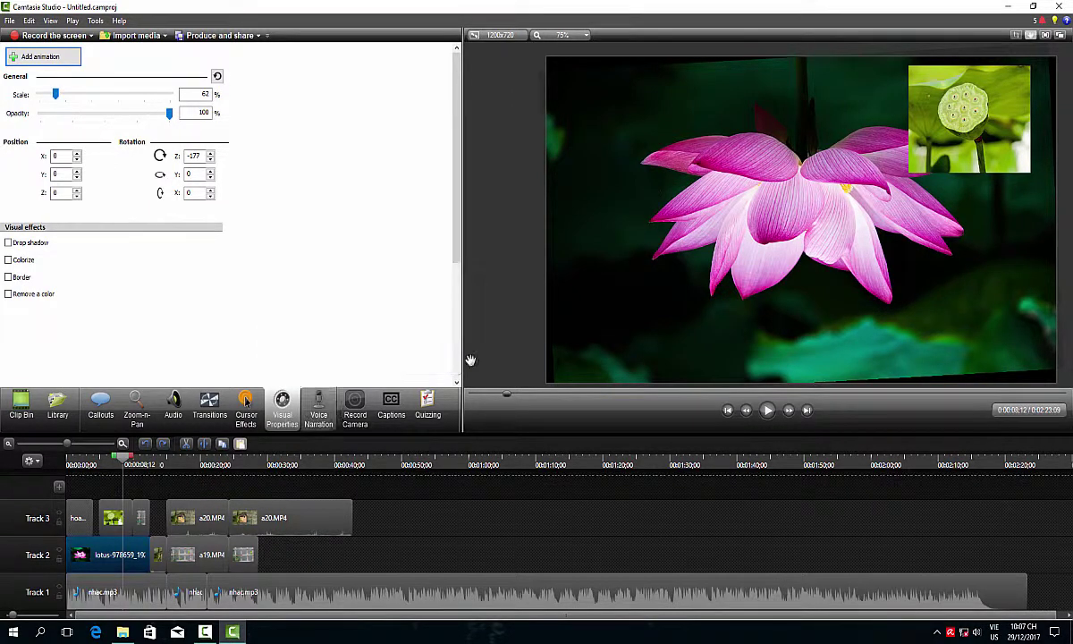
mouse_move(462, 323)
left_mouse_down()
mouse_move(413, 322)
mouse_move(532, 315)
mouse_move(472, 319)
left_mouse_up()
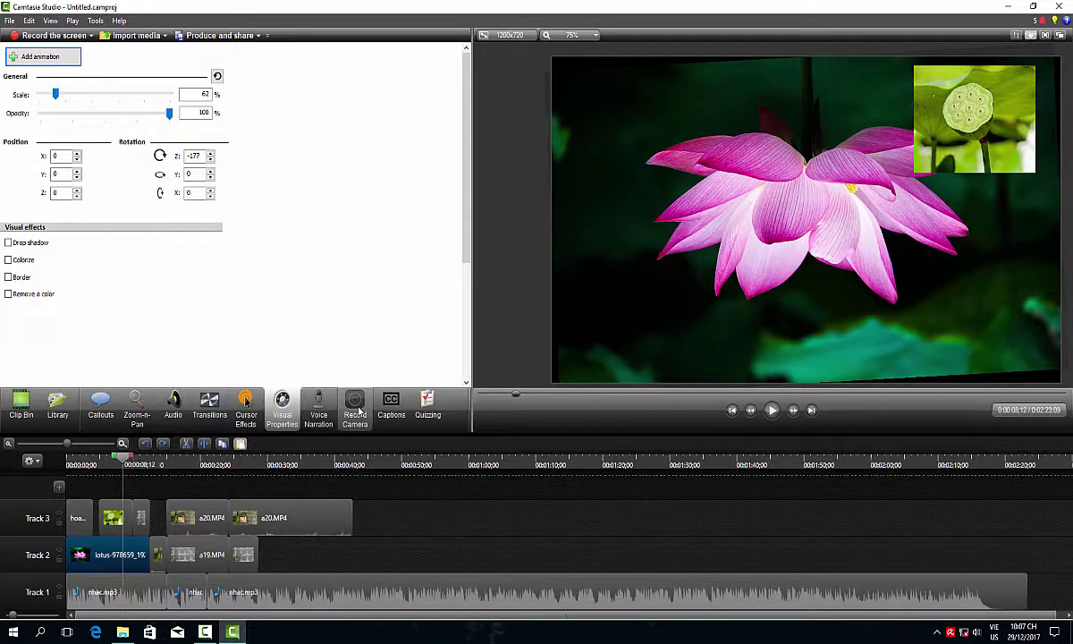
Compare the voice narration, zoom-n-pan, audio, library, callout, visual property, camera recording and caption options once more
left_click(318, 412)
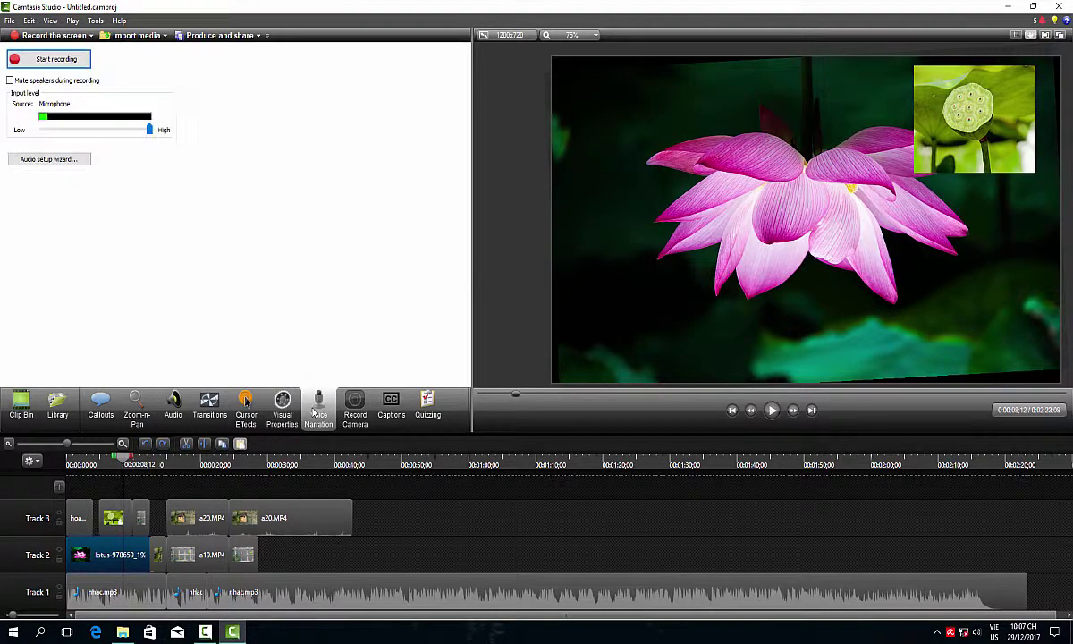
left_click(138, 407)
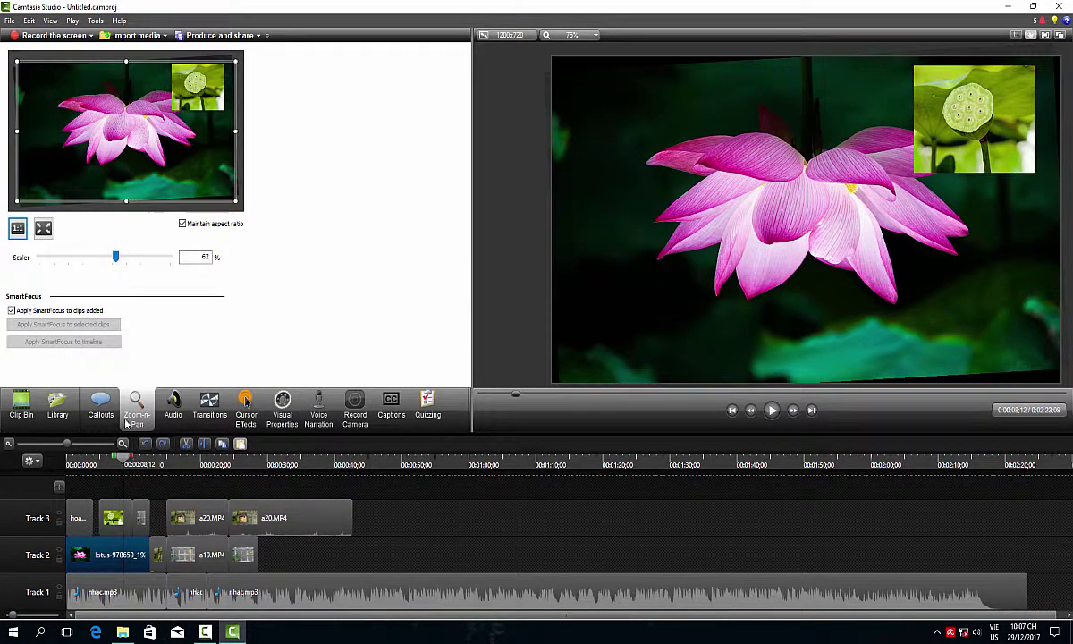
left_click(174, 421)
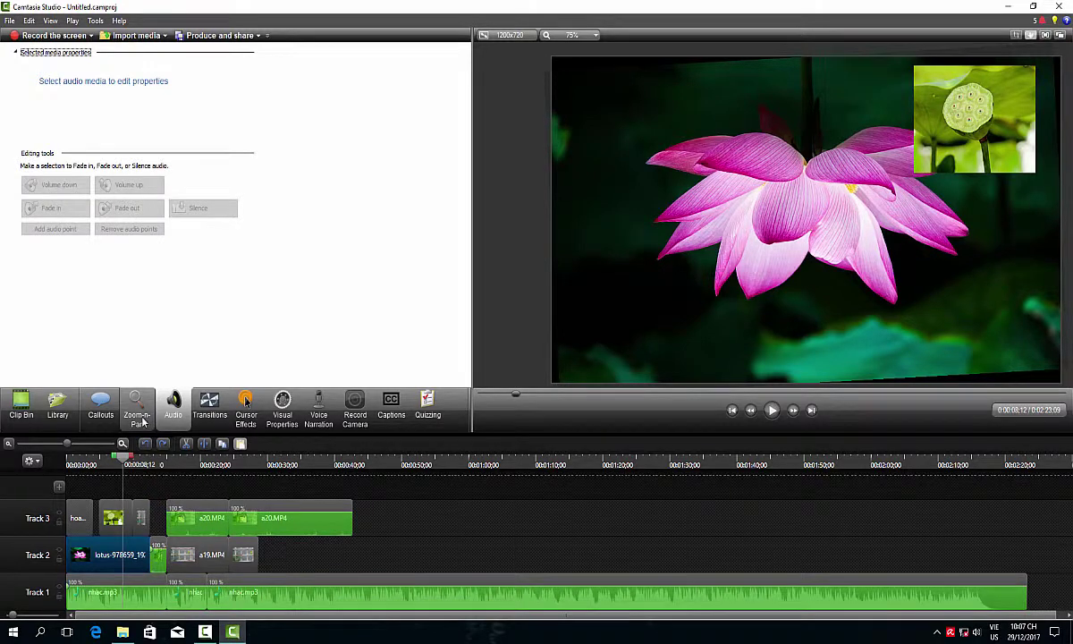
left_click(143, 422)
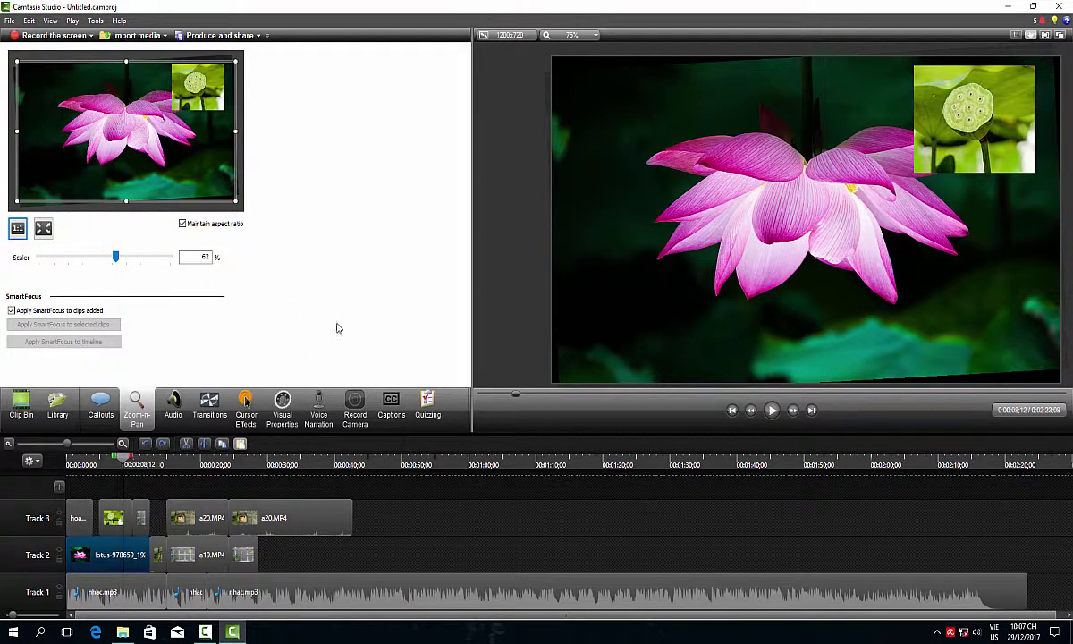
left_click(60, 428)
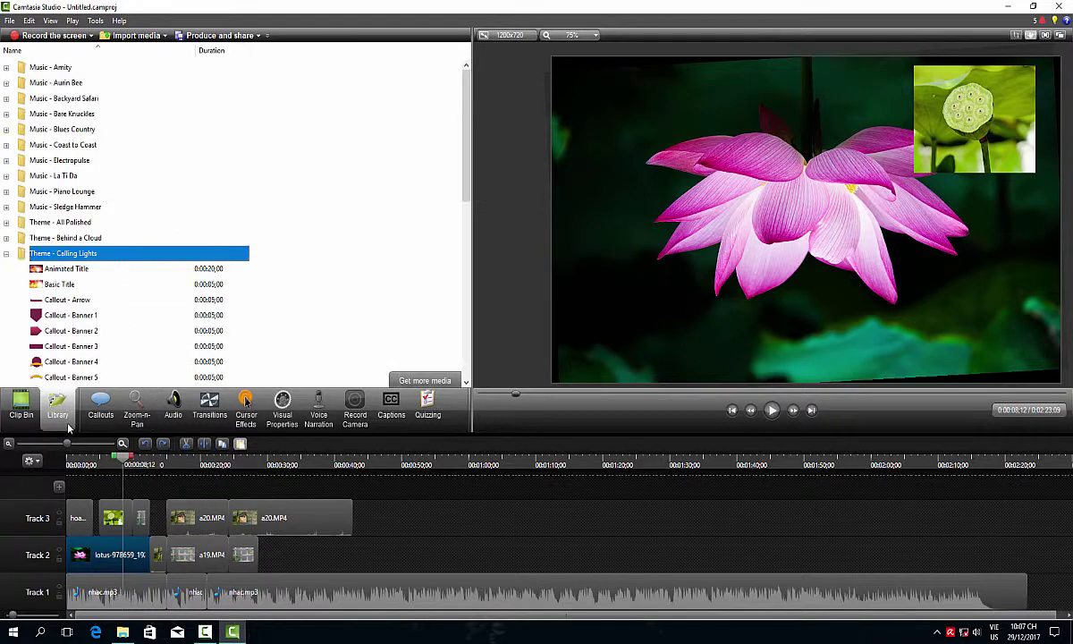
left_click(100, 410)
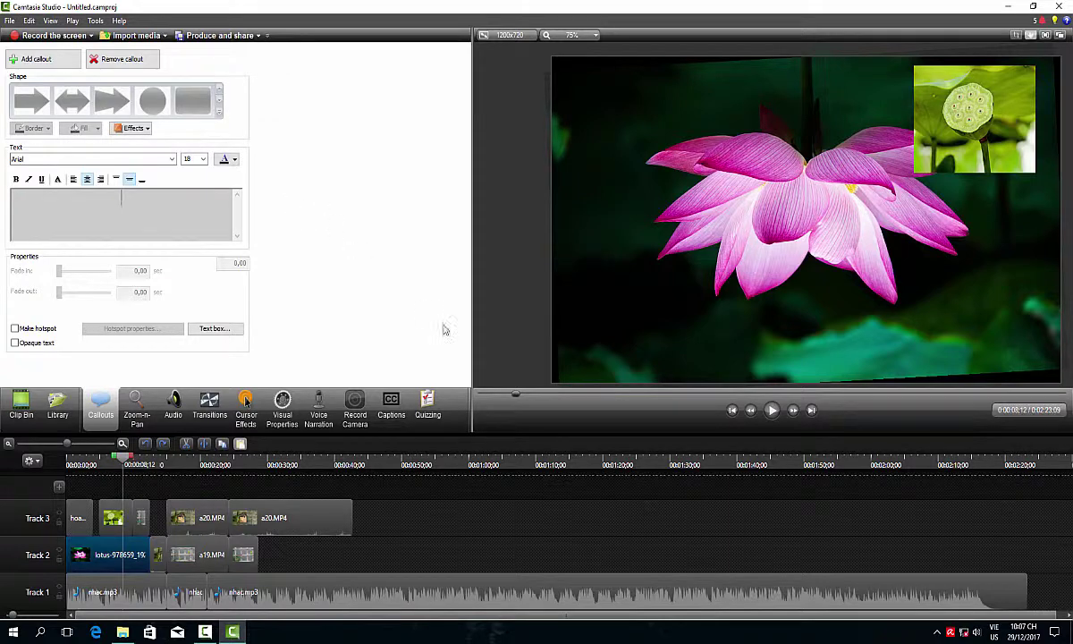
left_click(285, 411)
left_click(319, 414)
left_click(355, 414)
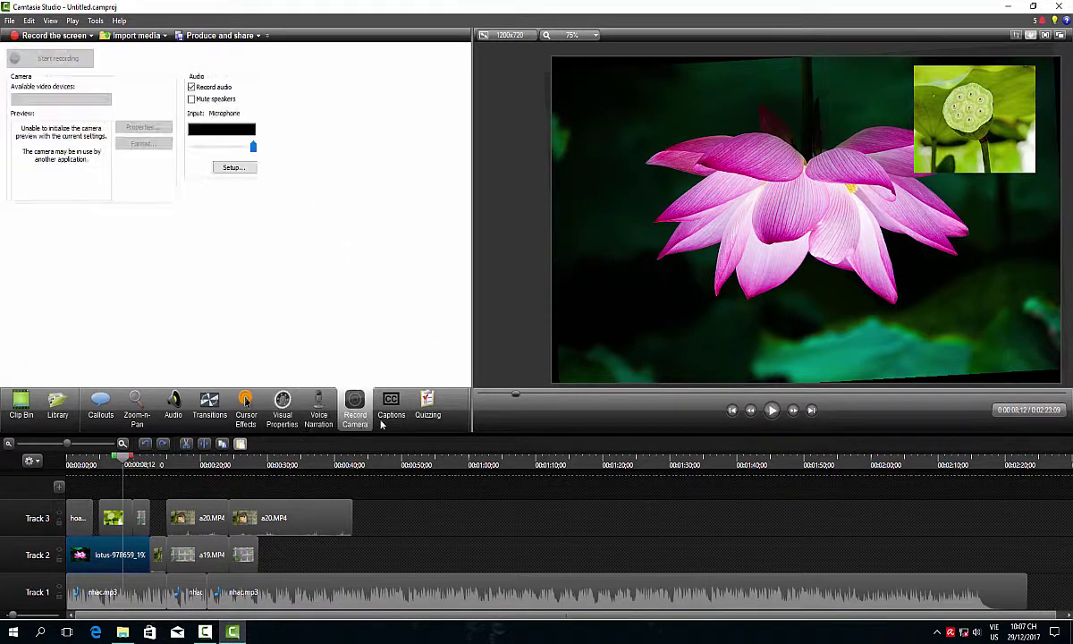
left_click(391, 413)
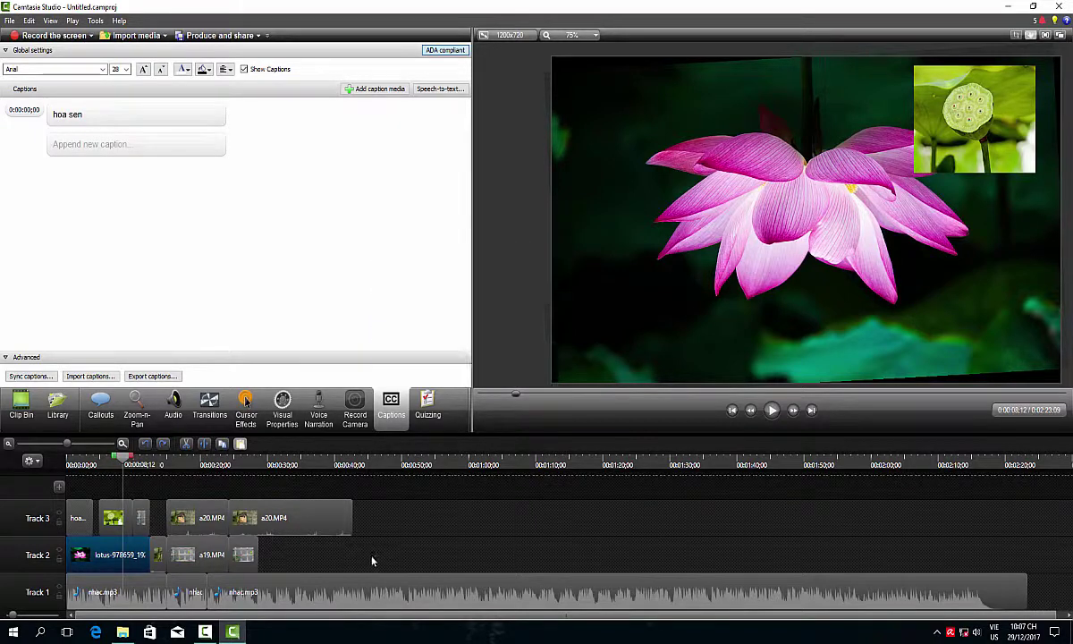
Play the preview briefly, and move the playhead back to 0:00:04;28 with the green lotus pod image on Track 3 selected
left_click(773, 410)
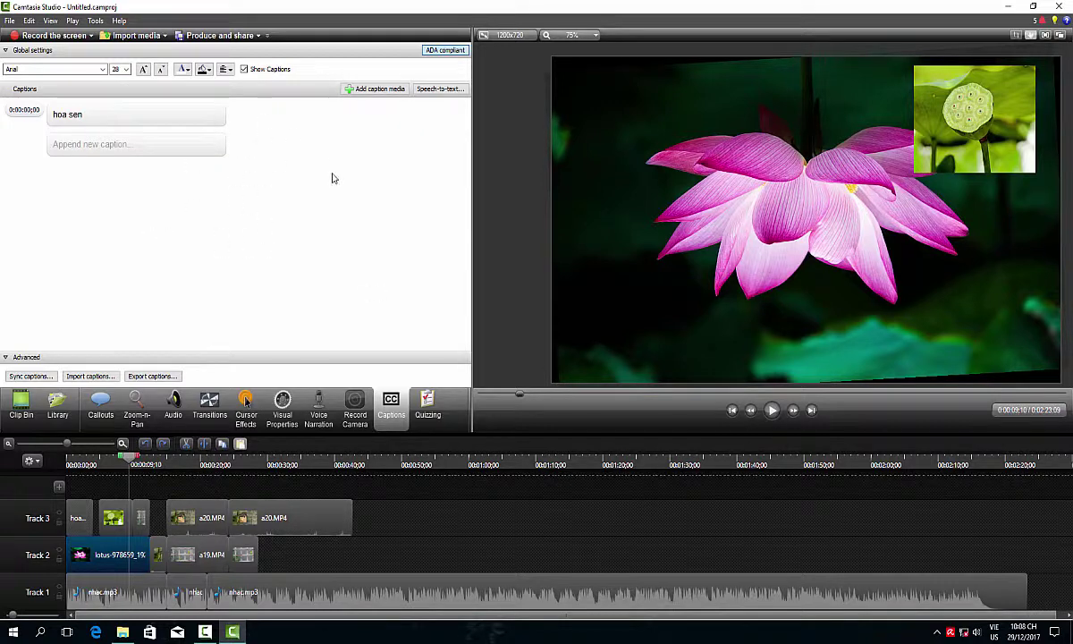
left_click(126, 533)
left_click_drag(140, 472, 100, 465)
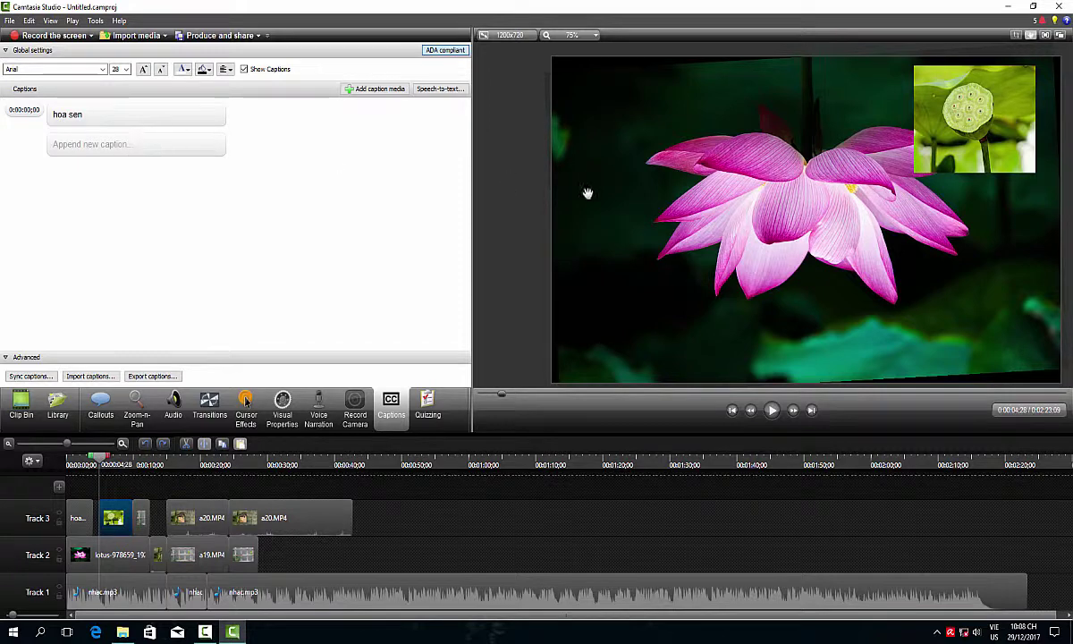
Add a callout at 0:00:04;28, change its shape to the special text type, and enter "bgfssfg" as its text
left_click(100, 410)
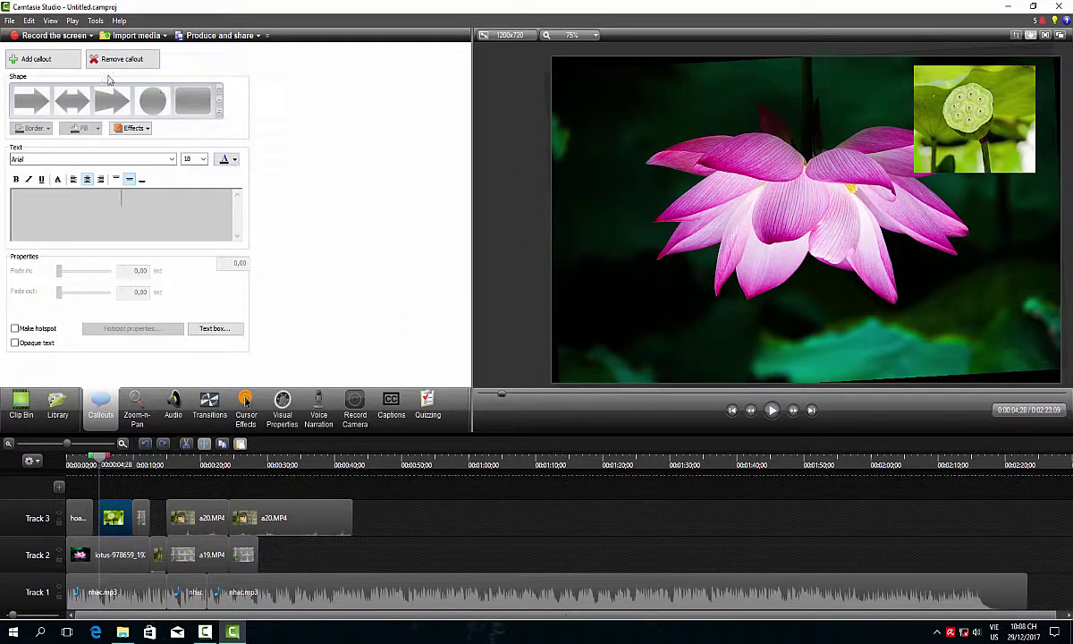
left_click(63, 65)
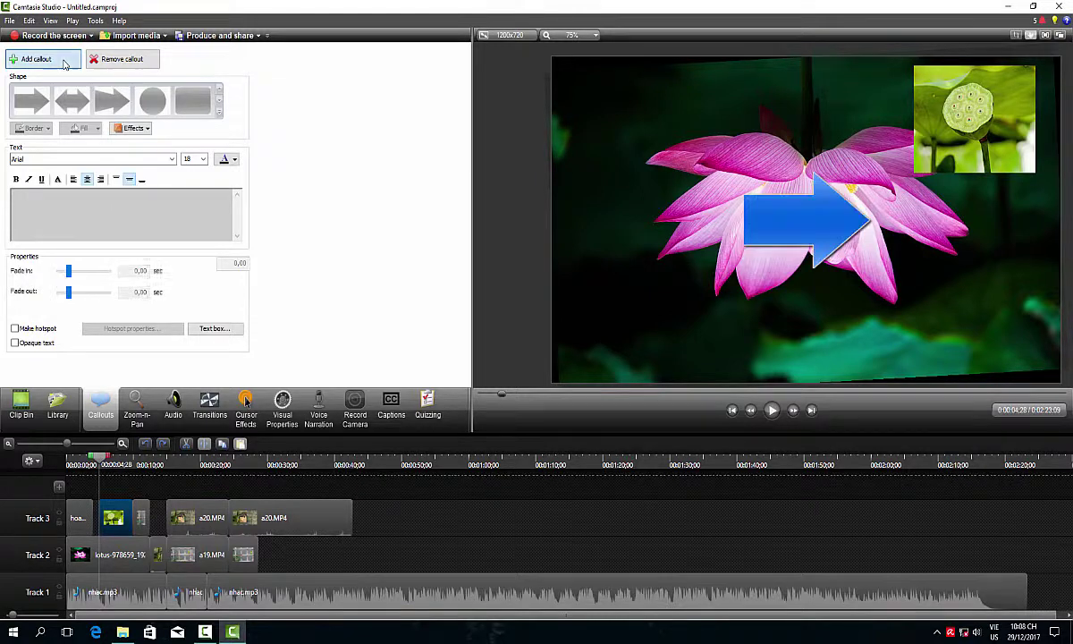
left_click(220, 114)
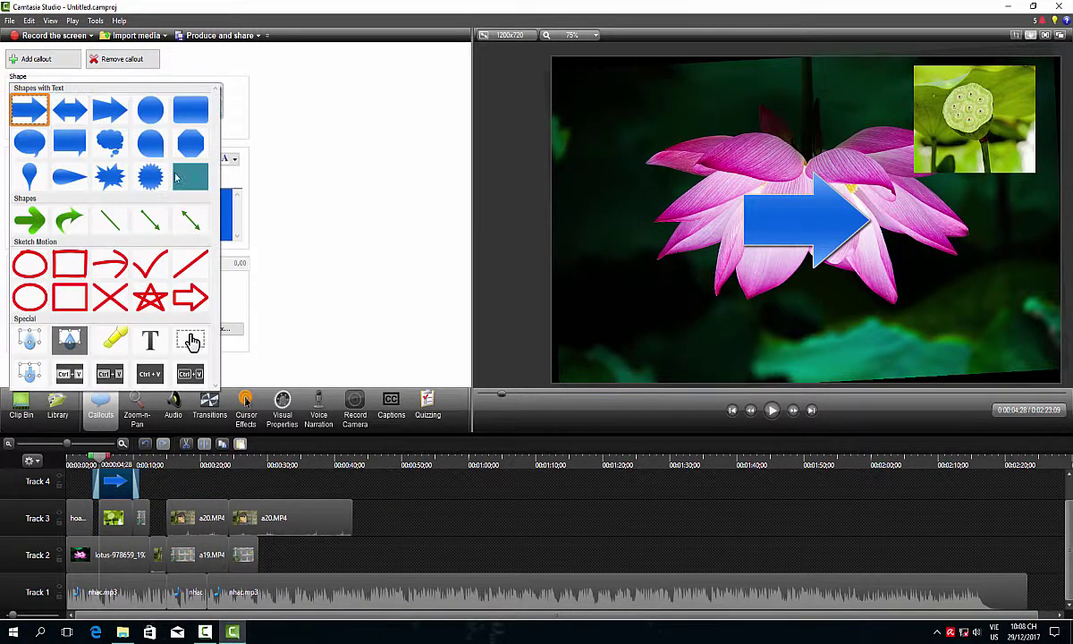
left_click(149, 343)
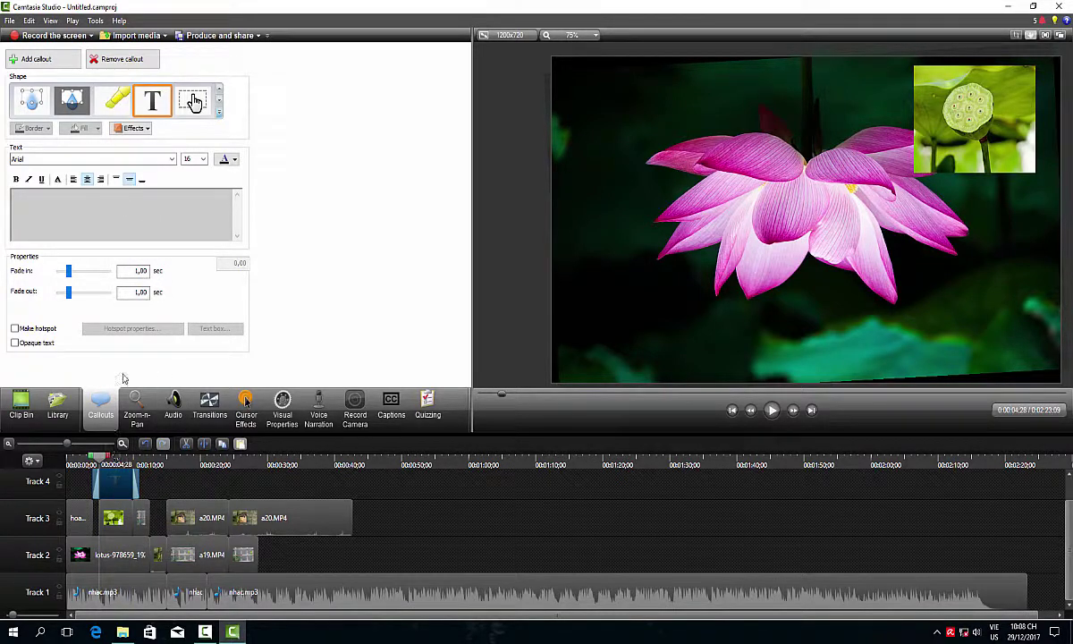
left_click(135, 213)
type("bgfssfg")
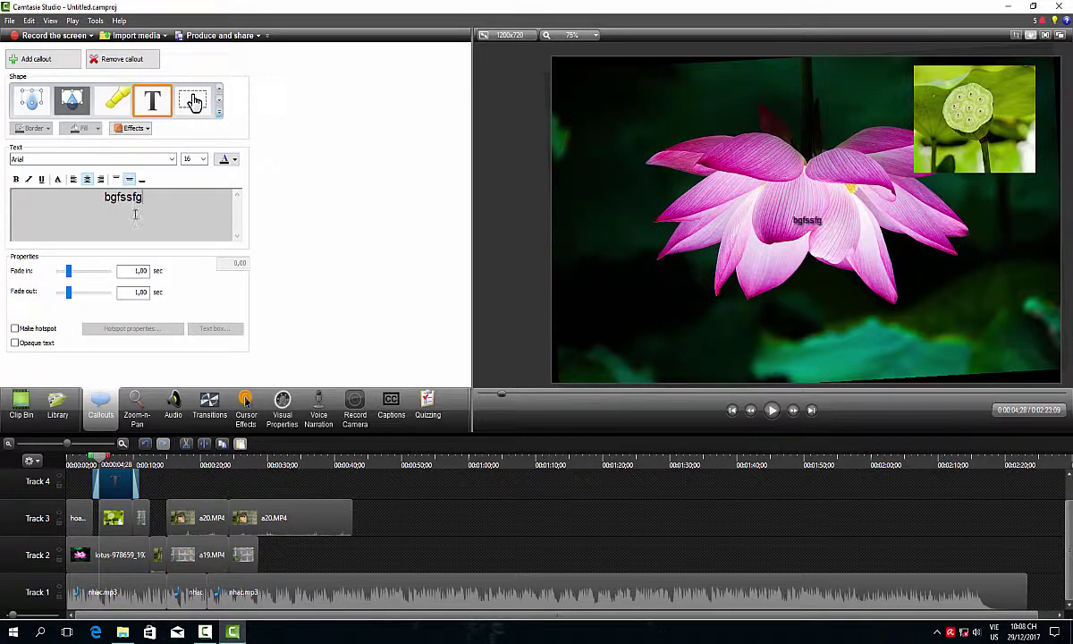
Extend the callout text to "bgfssfgdfsgdsgds" and move the callout up and to the left over the pink lotus
type("dfsgdsgds")
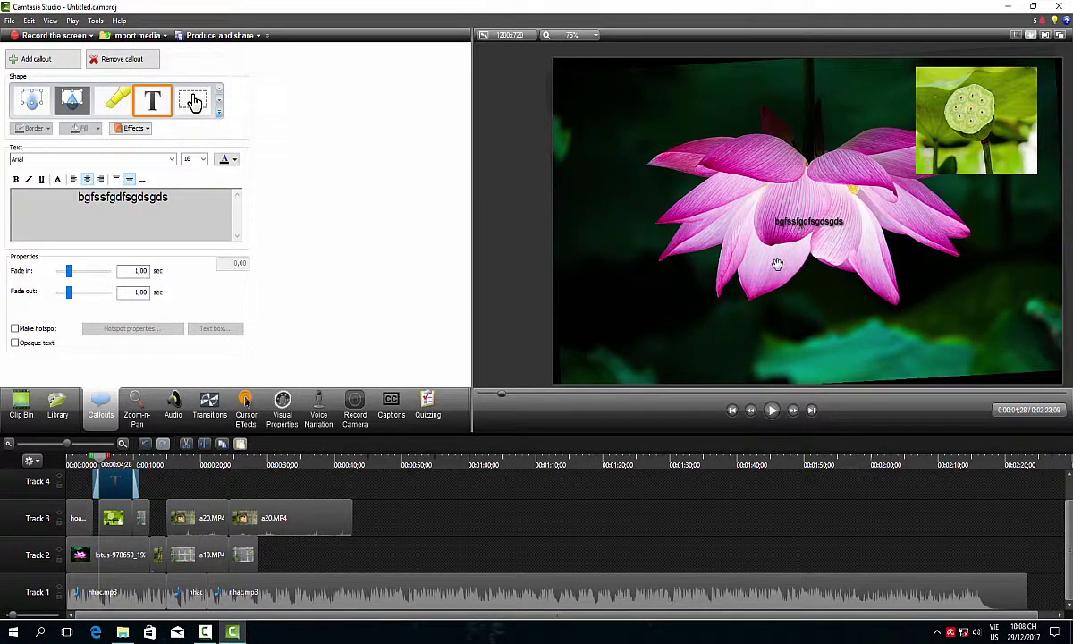
left_click(116, 483)
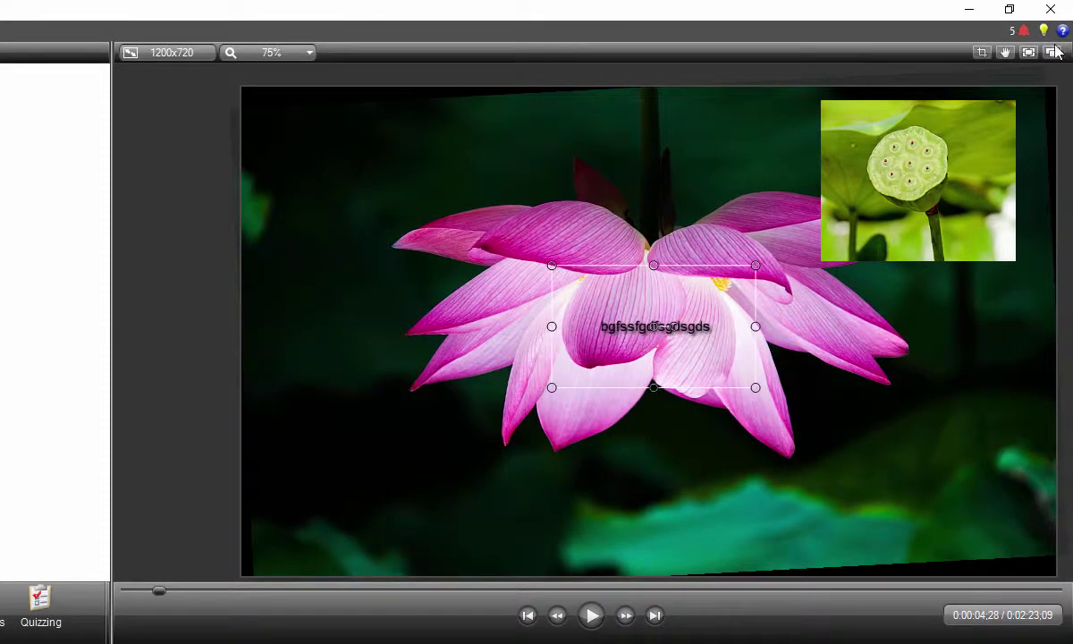
left_click_drag(590, 300, 599, 224)
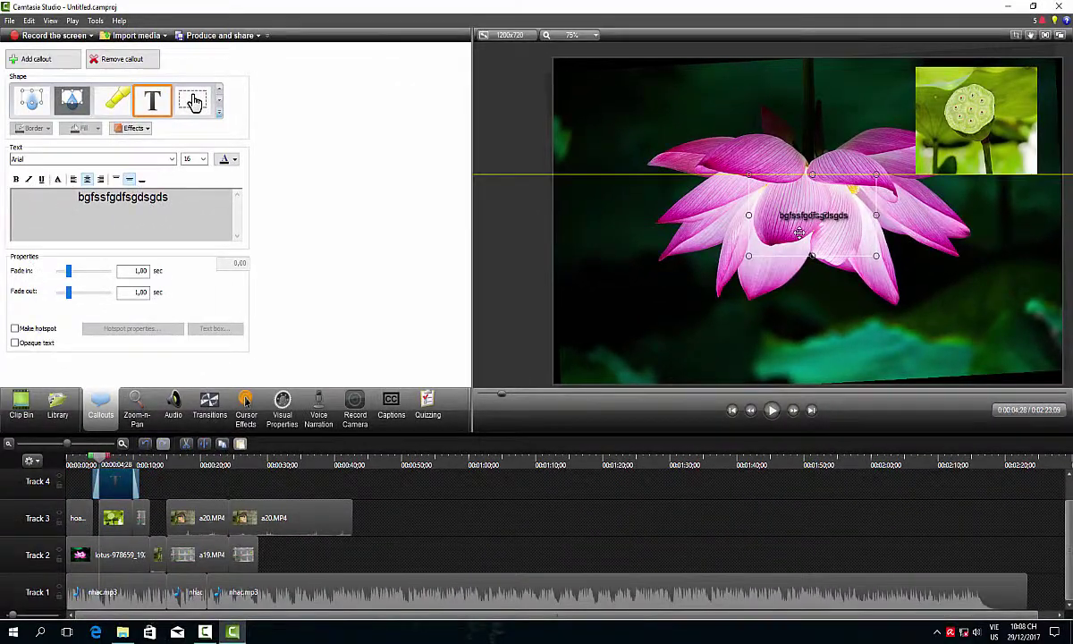
left_click_drag(798, 233, 738, 138)
Enlarge the text callout's frame to the right and downward so it spans most of the pink lotus
left_click_drag(802, 189, 864, 189)
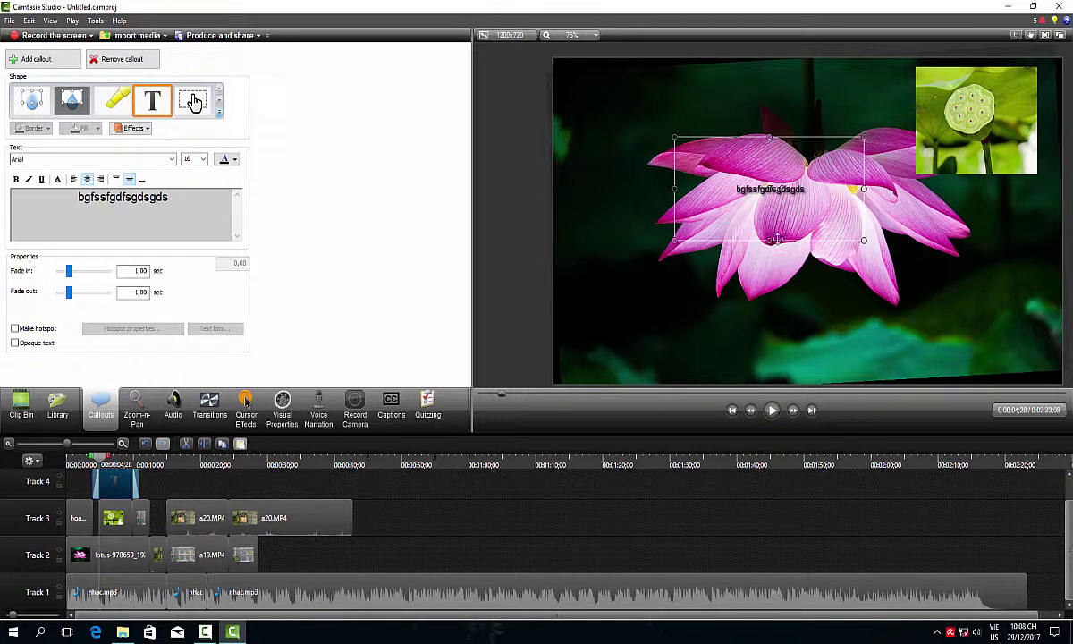
left_click_drag(767, 250, 769, 304)
left_click_drag(864, 219, 891, 218)
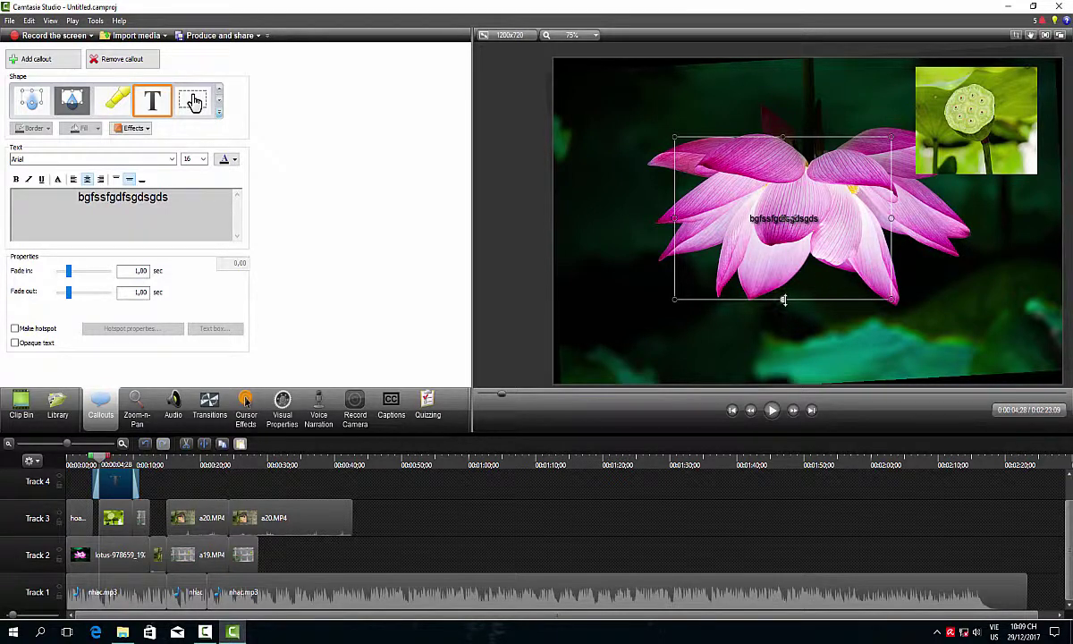
left_click_drag(784, 300, 783, 320)
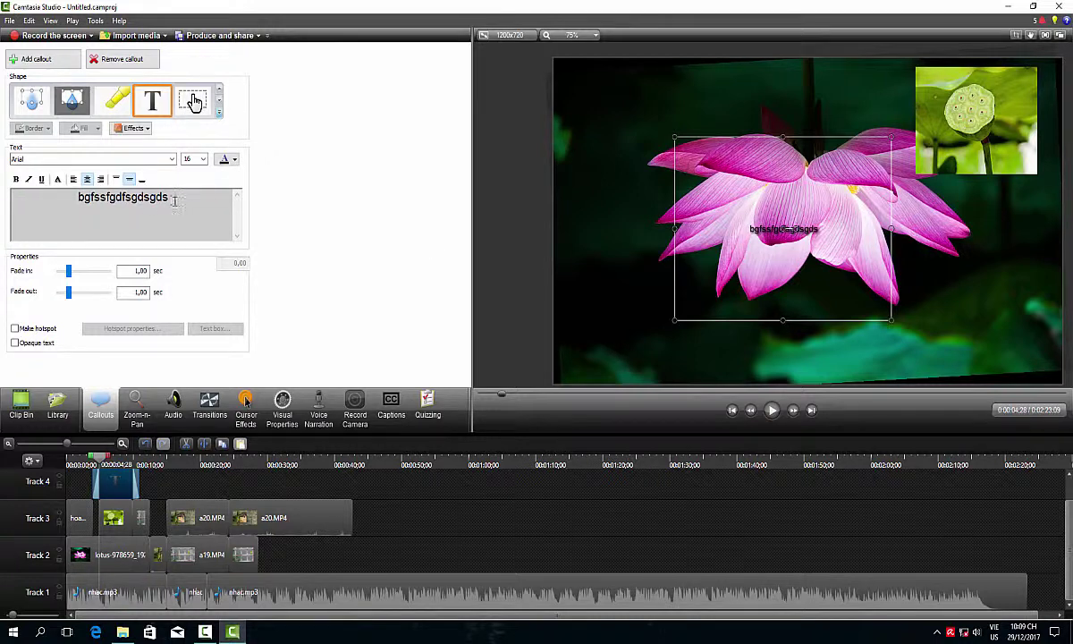
Clear the text callout's existing wording and replace it with "V"
left_click_drag(175, 200, 50, 205)
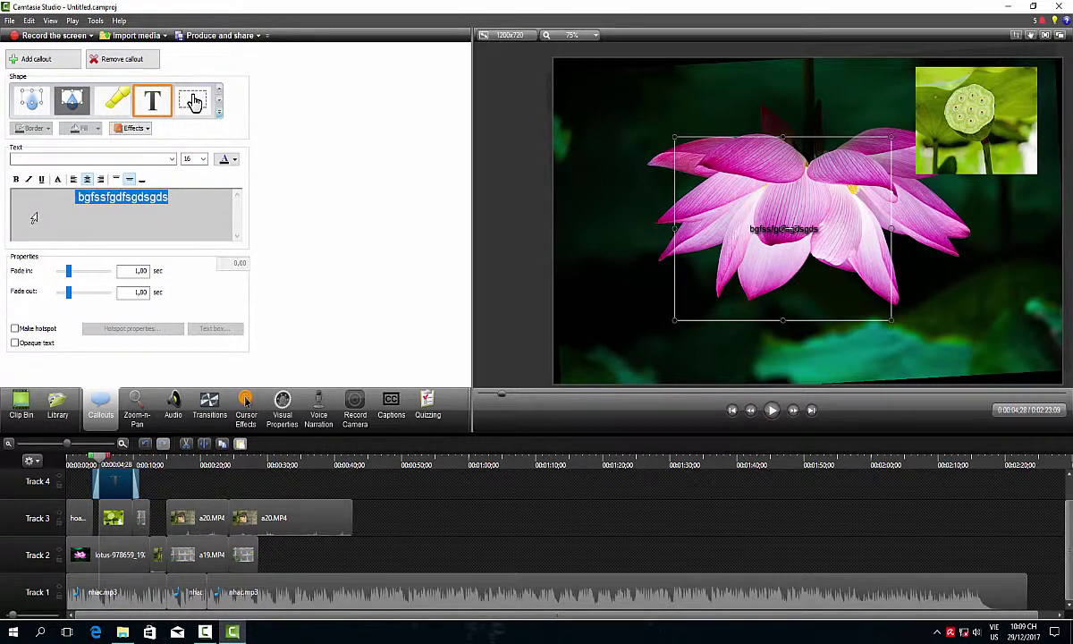
key("Delete")
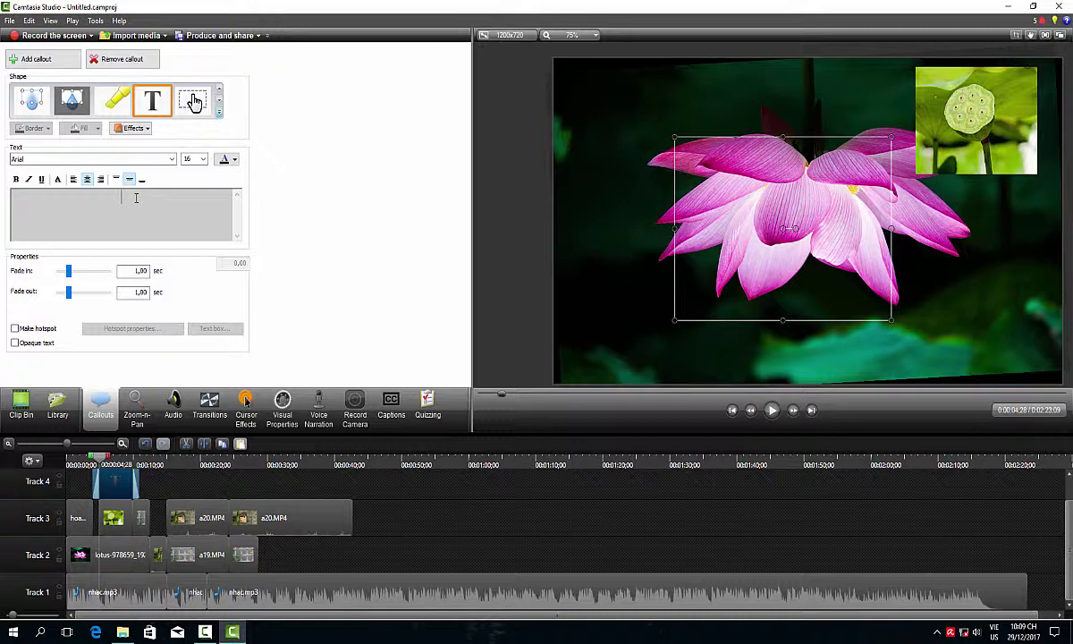
type("video")
key("BackSpace")
key("BackSpace")
key("BackSpace")
key("BackSpace")
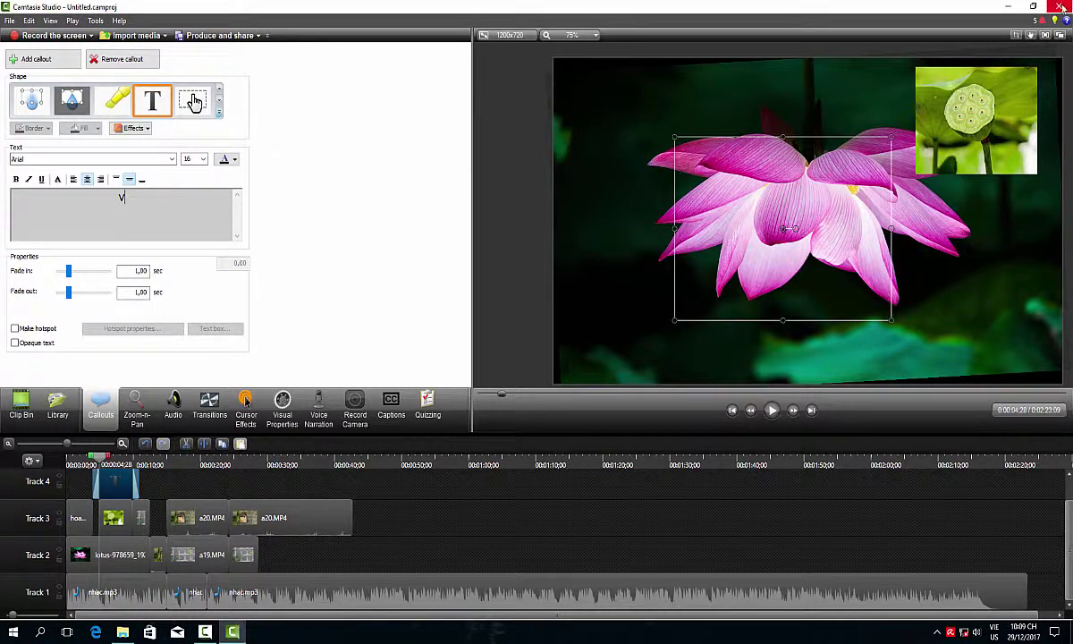